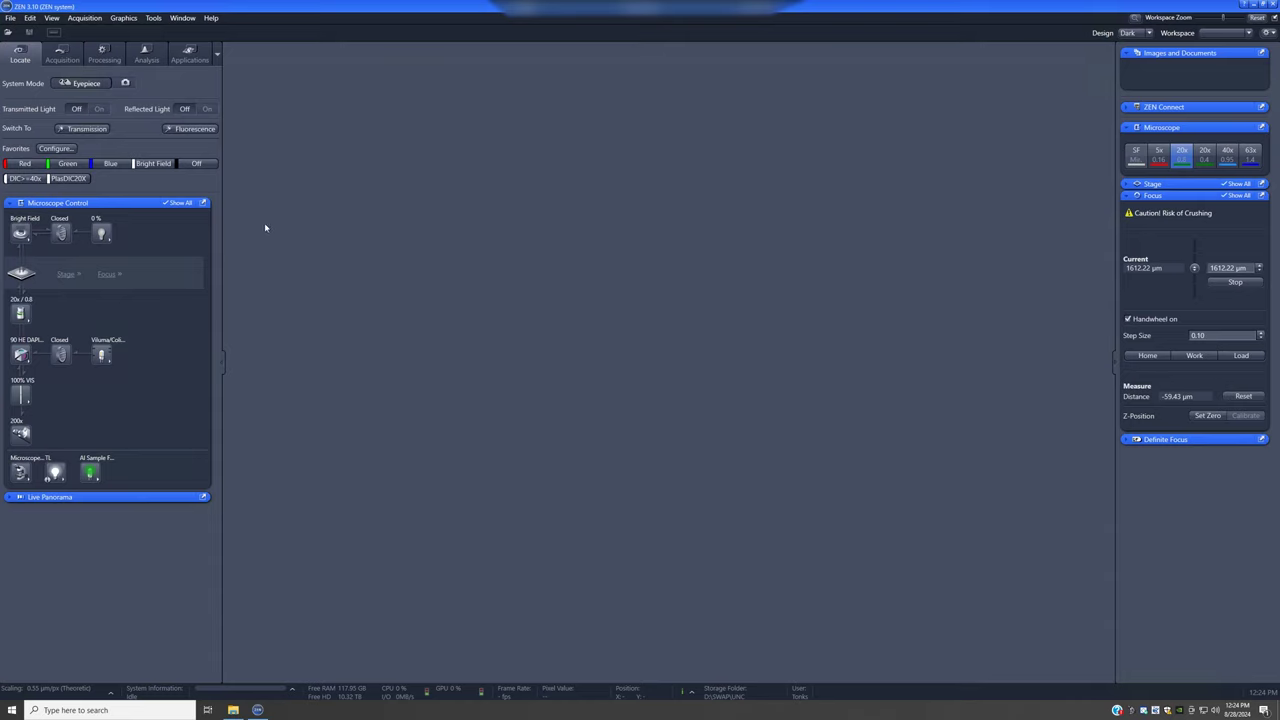
# Switch to the Acquisition workspace and set AI Sample Finder Wizard as the experiment mode.
pyautogui.click(62, 55)
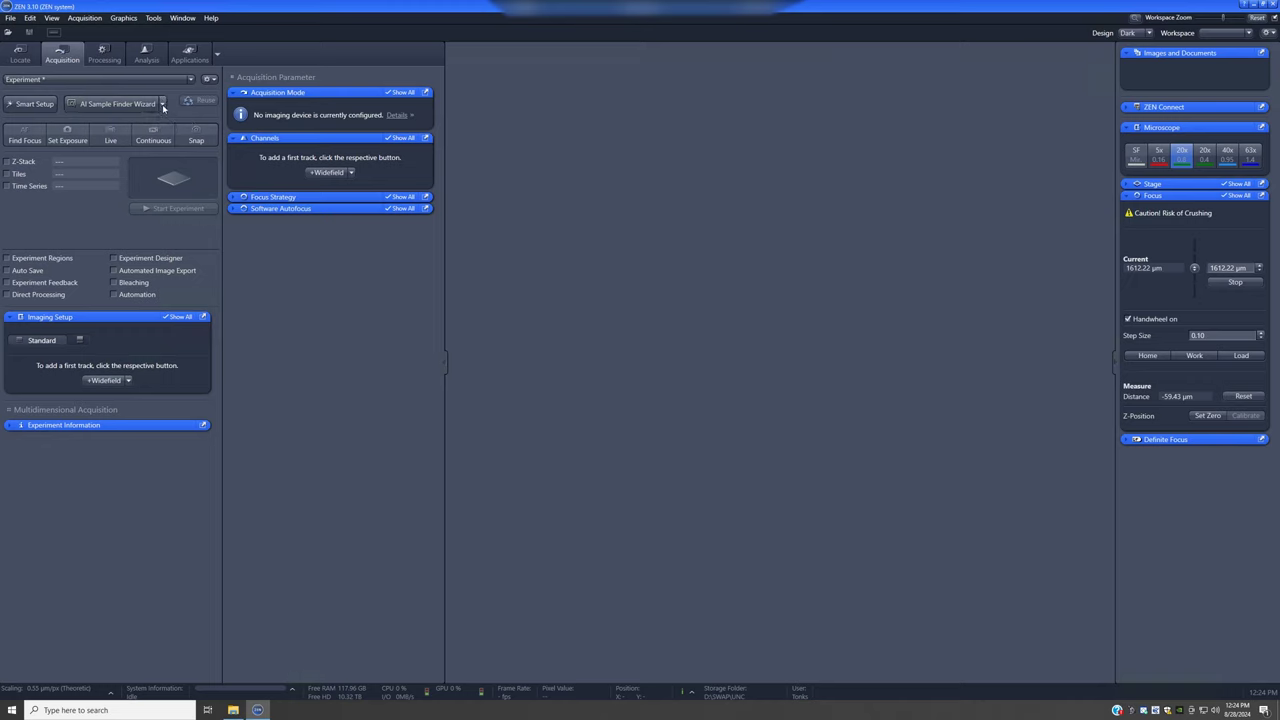
pyautogui.click(162, 104)
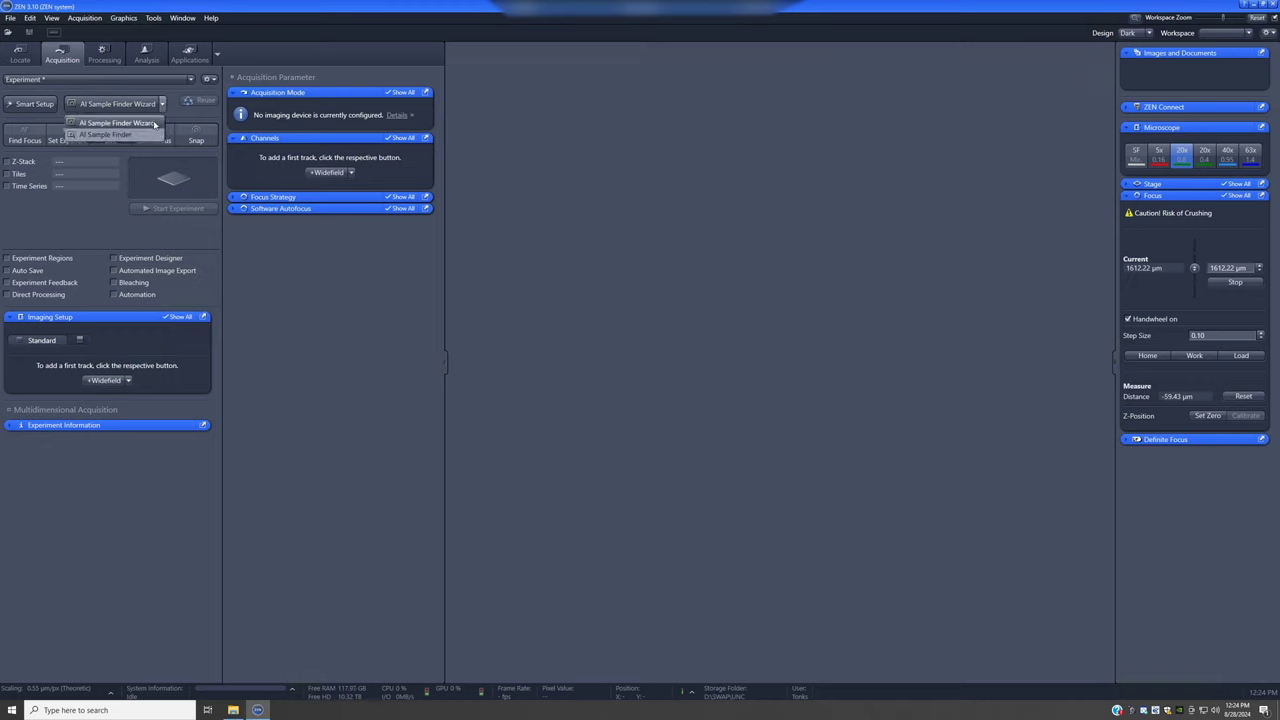
pyautogui.click(153, 122)
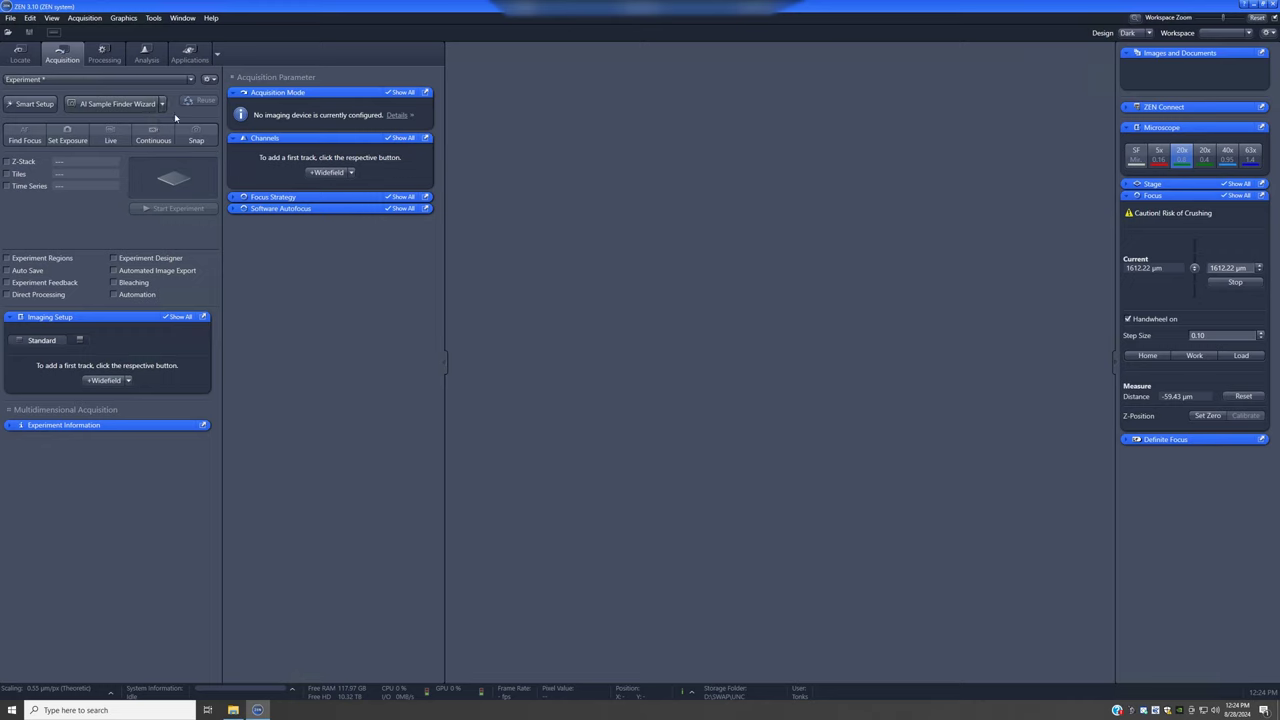
# Launch the AI Sample Finder Wizard and run Find Sample to auto-detect carrier and sample regions.
pyautogui.click(117, 104)
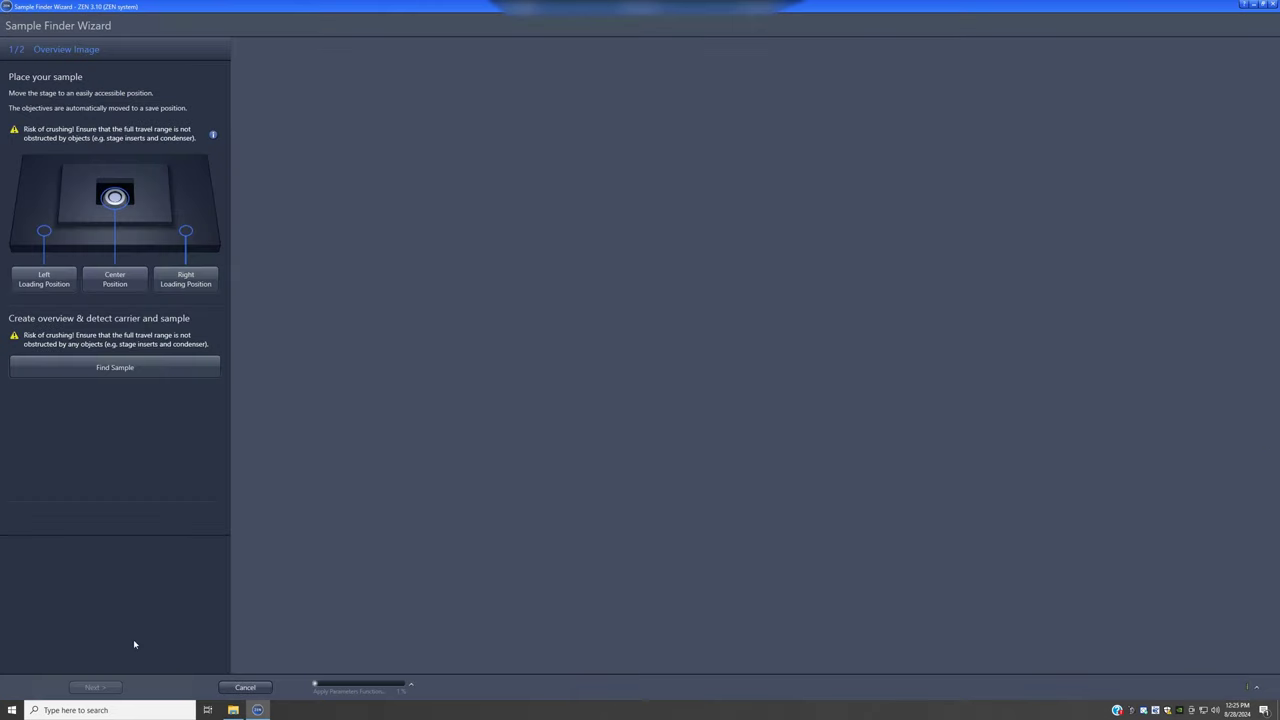
pyautogui.click(136, 371)
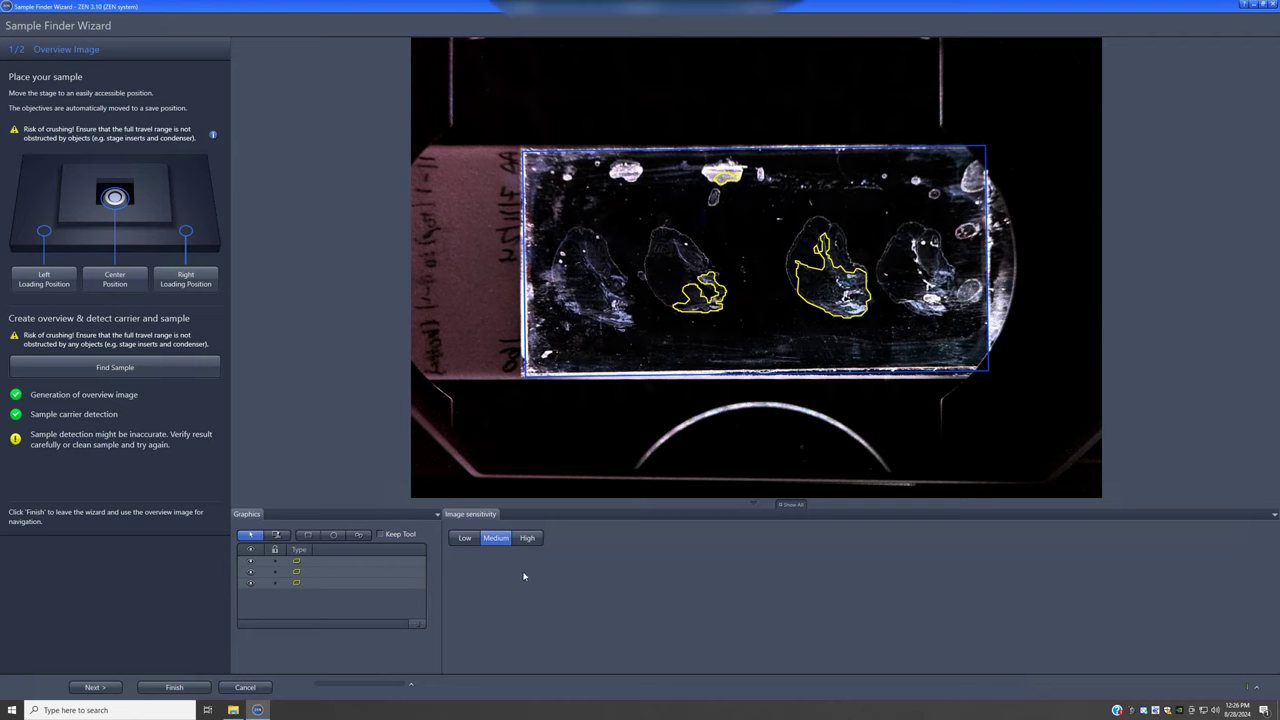
# Delete the three auto-detected outlines and try a spline contour around the left tissue section.
pyautogui.click(337, 584)
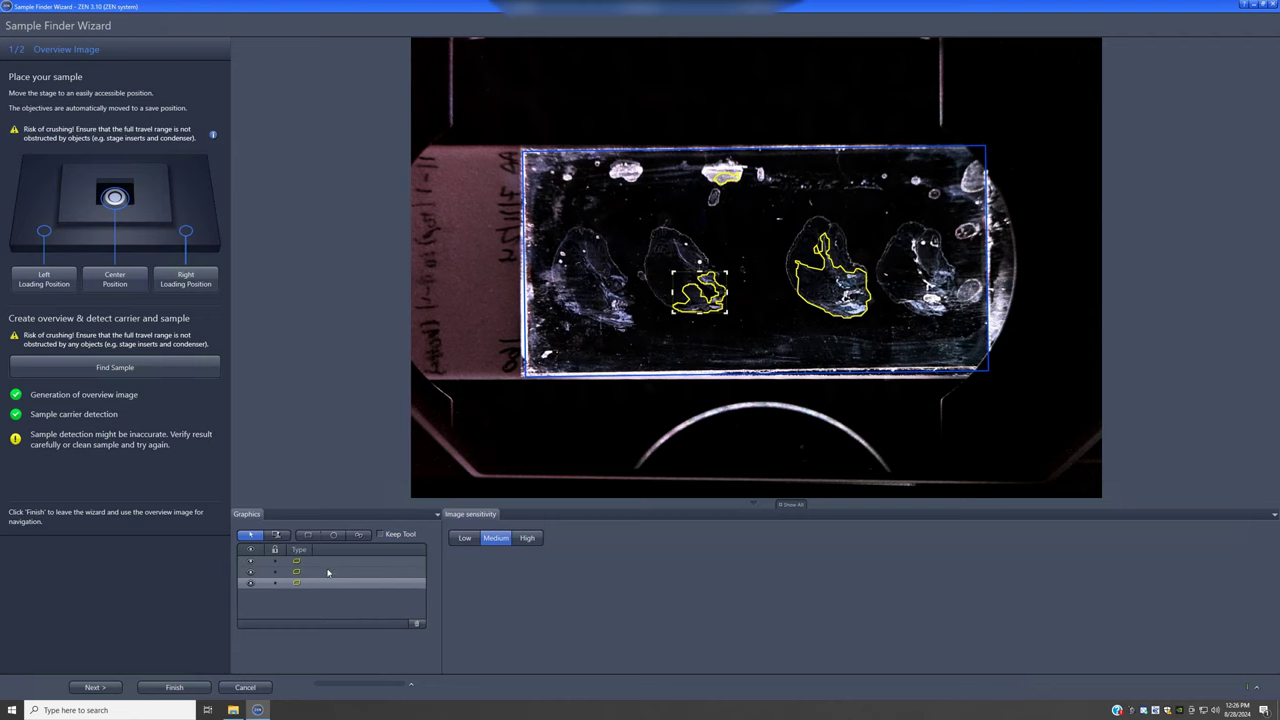
pyautogui.keyDown('ctrl'); pyautogui.click(328, 572); pyautogui.keyUp('ctrl')
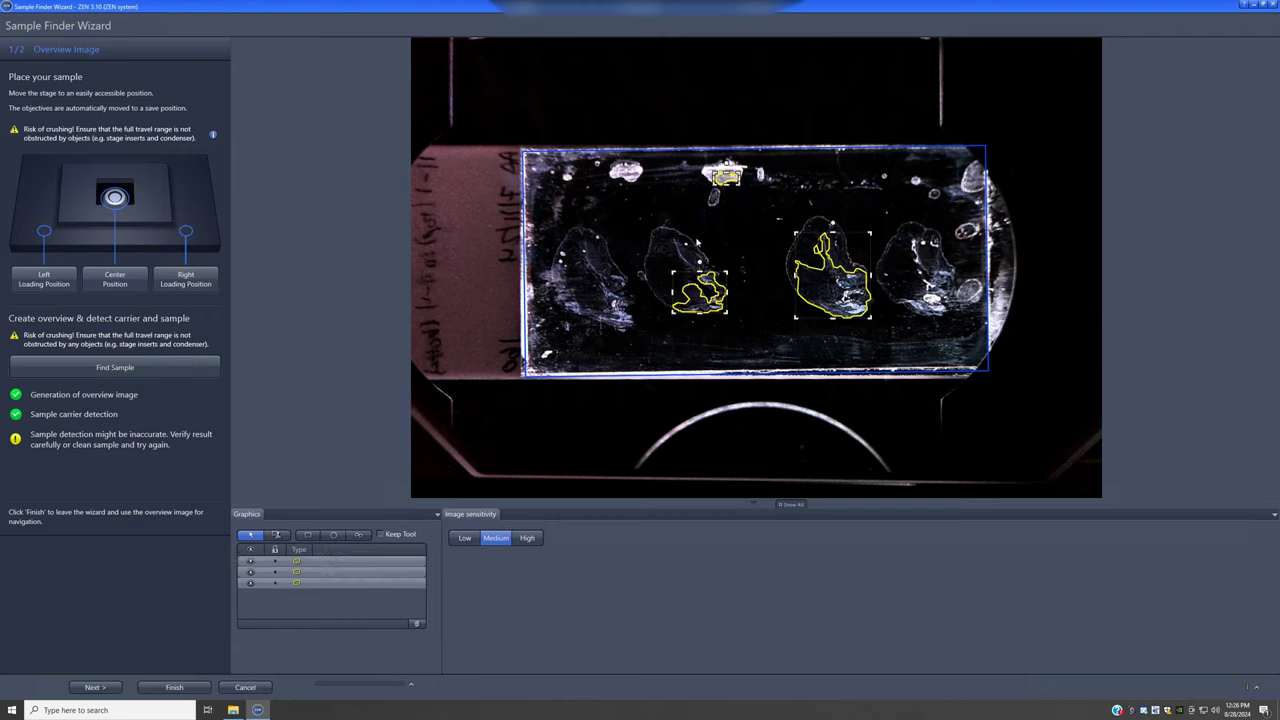
pyautogui.click(416, 624)
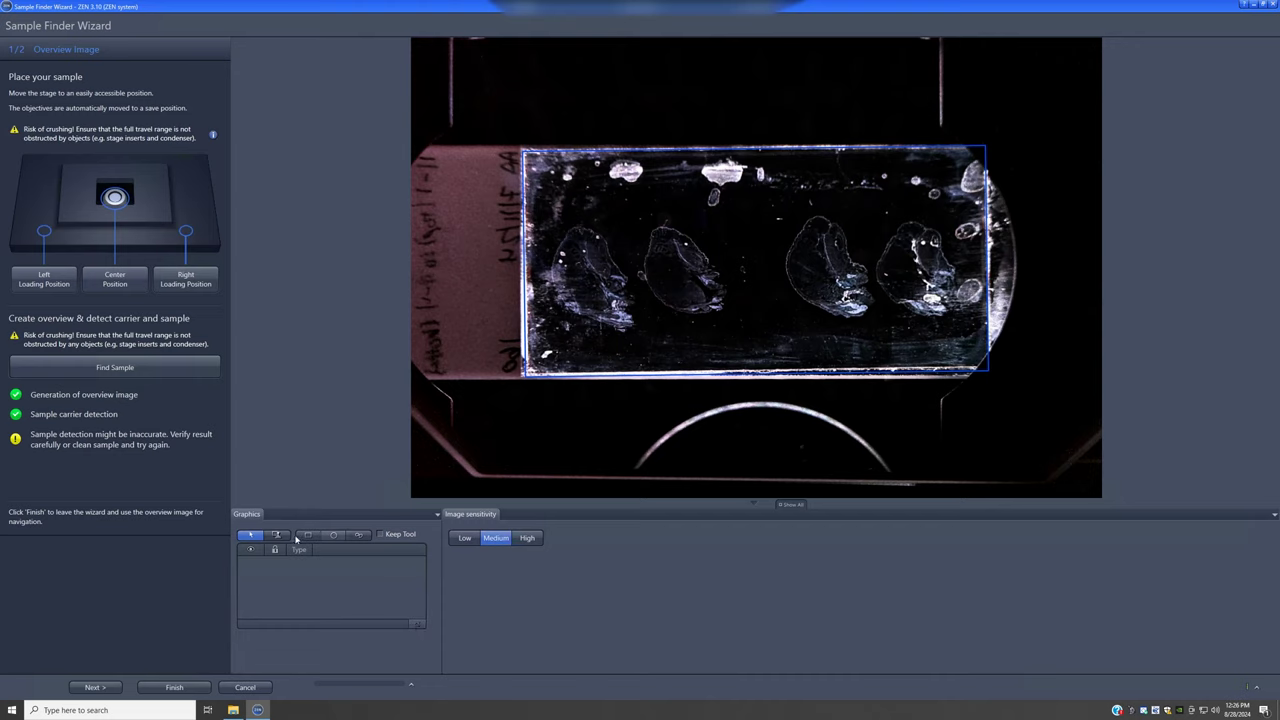
pyautogui.click(359, 536)
pyautogui.moveTo(576, 222)
pyautogui.mouseDown()
pyautogui.moveTo(539, 270)
pyautogui.moveTo(638, 332)
pyautogui.moveTo(645, 305)
pyautogui.moveTo(628, 262)
pyautogui.moveTo(610, 233)
pyautogui.moveTo(576, 224)
pyautogui.mouseUp()
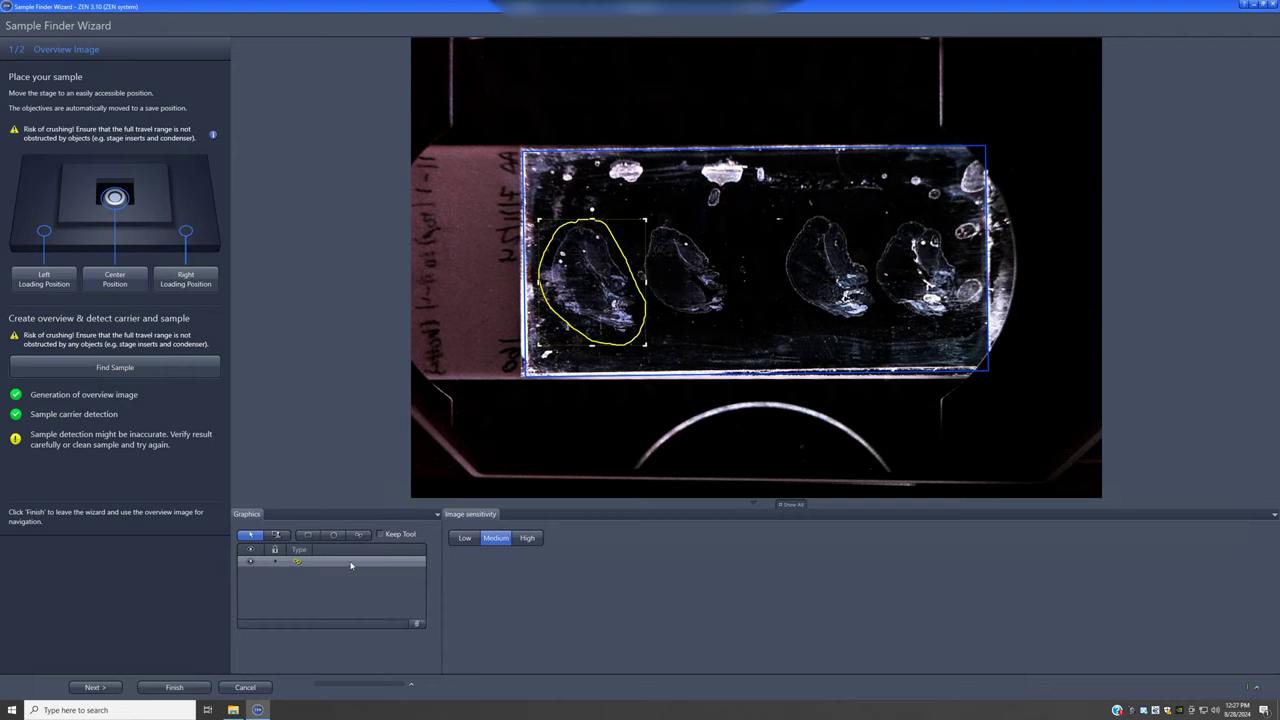
# Discard the spline contour and trace a freehand outline around the leftmost tissue section.
pyautogui.click(414, 626)
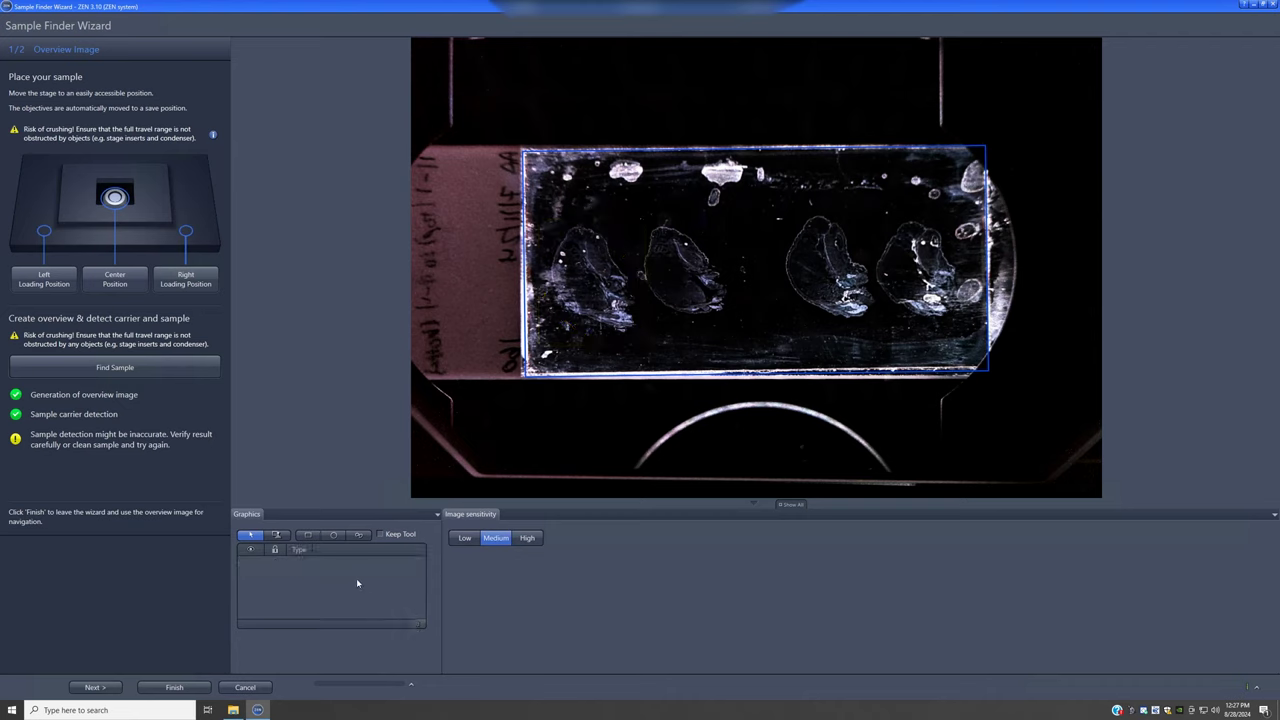
pyautogui.click(358, 534)
pyautogui.moveTo(565, 227)
pyautogui.mouseDown()
pyautogui.moveTo(547, 286)
pyautogui.moveTo(586, 325)
pyautogui.mouseUp()
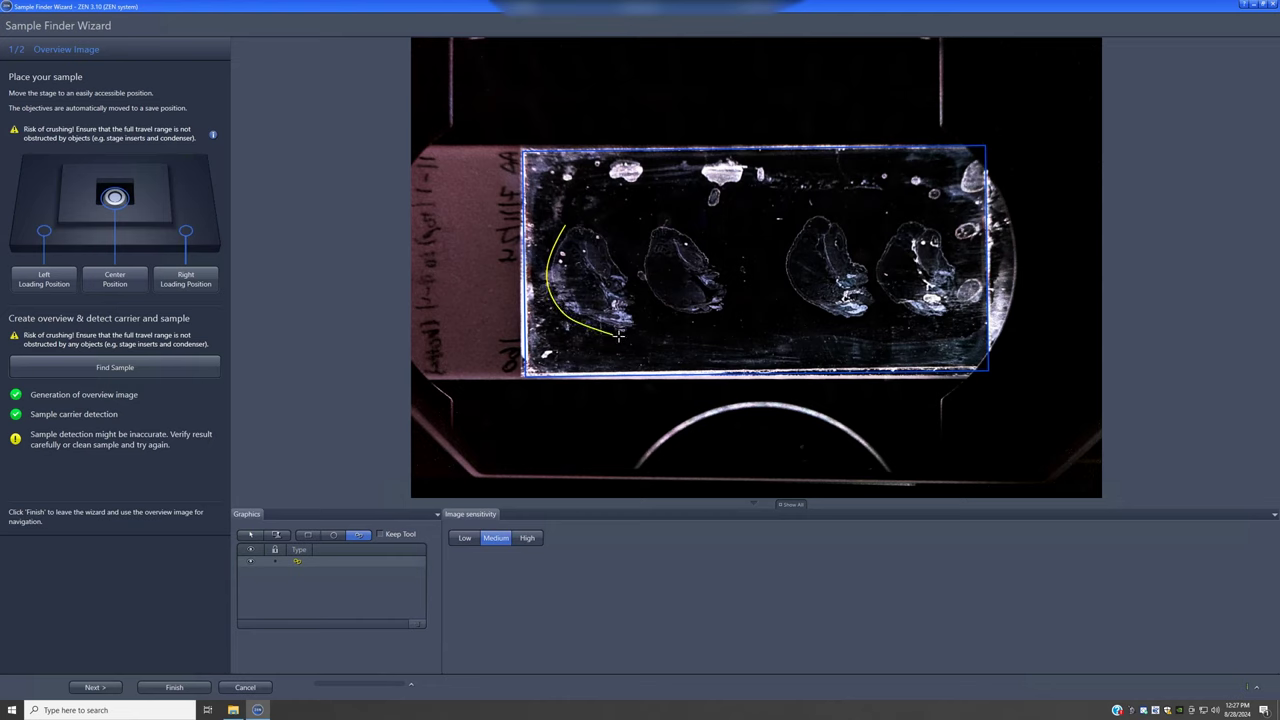
pyautogui.moveTo(619, 336)
pyautogui.mouseDown()
pyautogui.moveTo(642, 328)
pyautogui.moveTo(631, 272)
pyautogui.moveTo(607, 228)
pyautogui.moveTo(567, 223)
pyautogui.mouseUp()
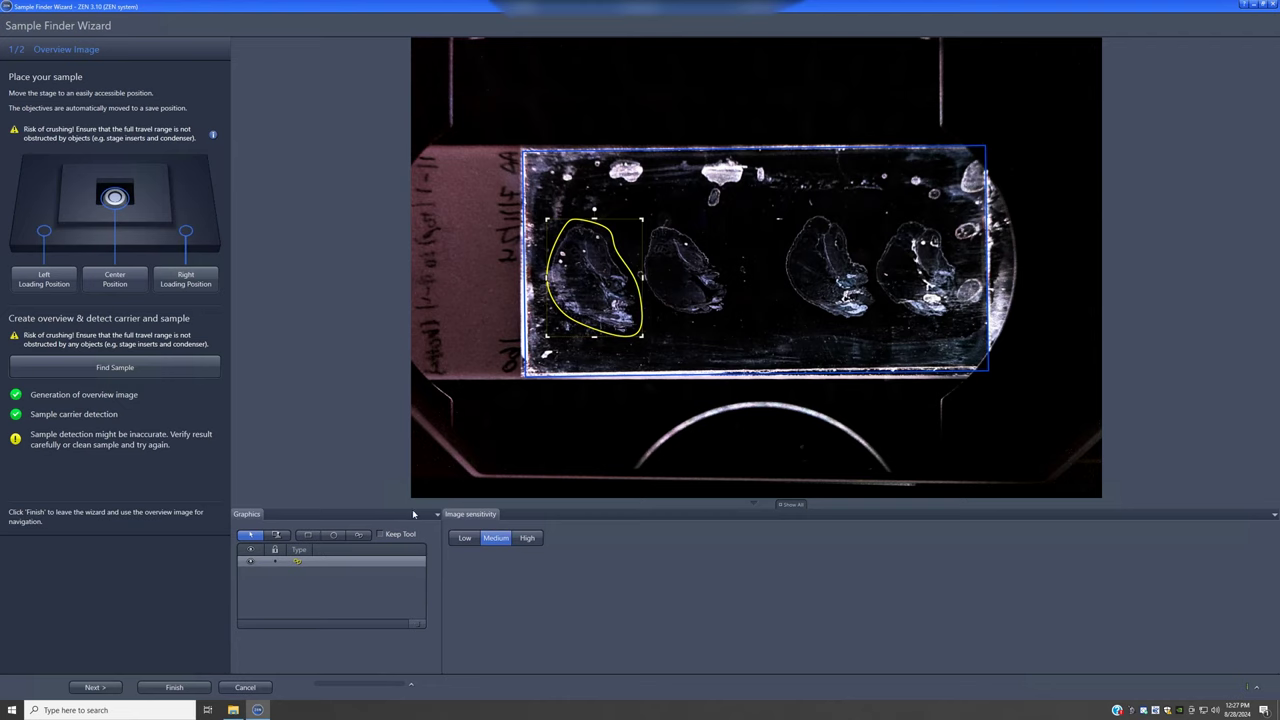
# Clone the outline onto the second, third and rightmost tissue sections.
pyautogui.click(277, 539)
pyautogui.click(686, 277)
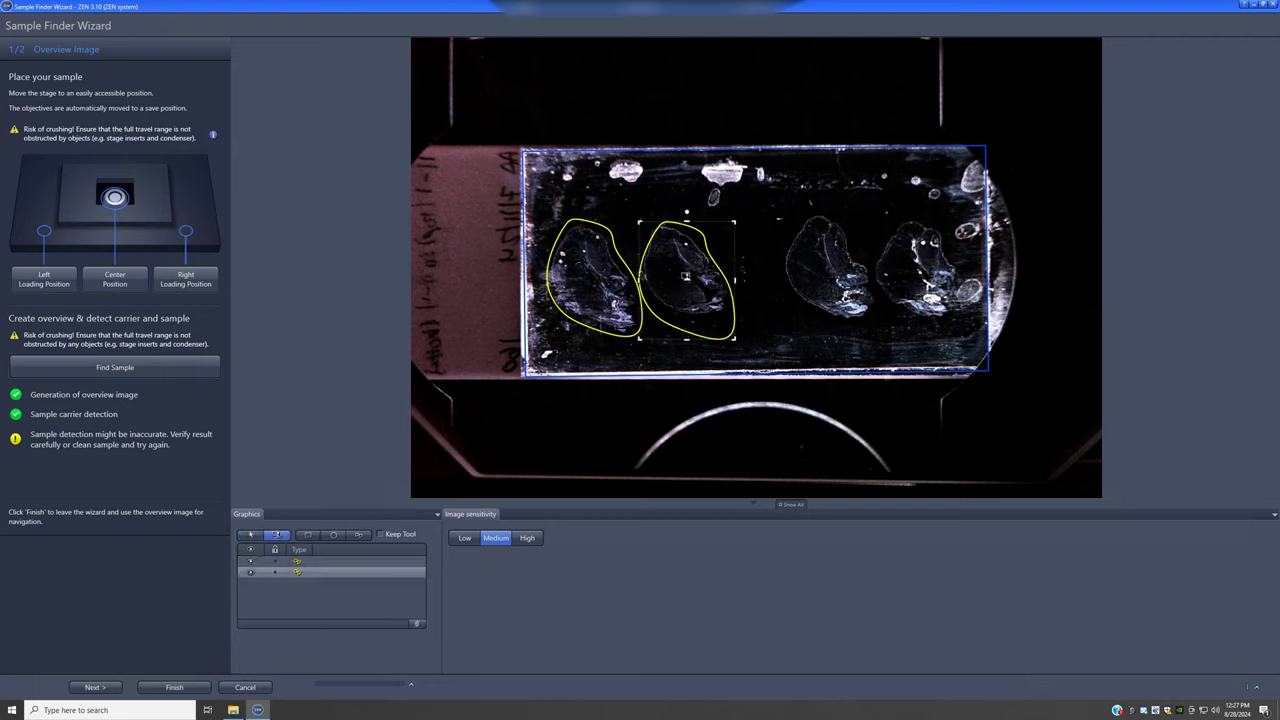
pyautogui.click(832, 270)
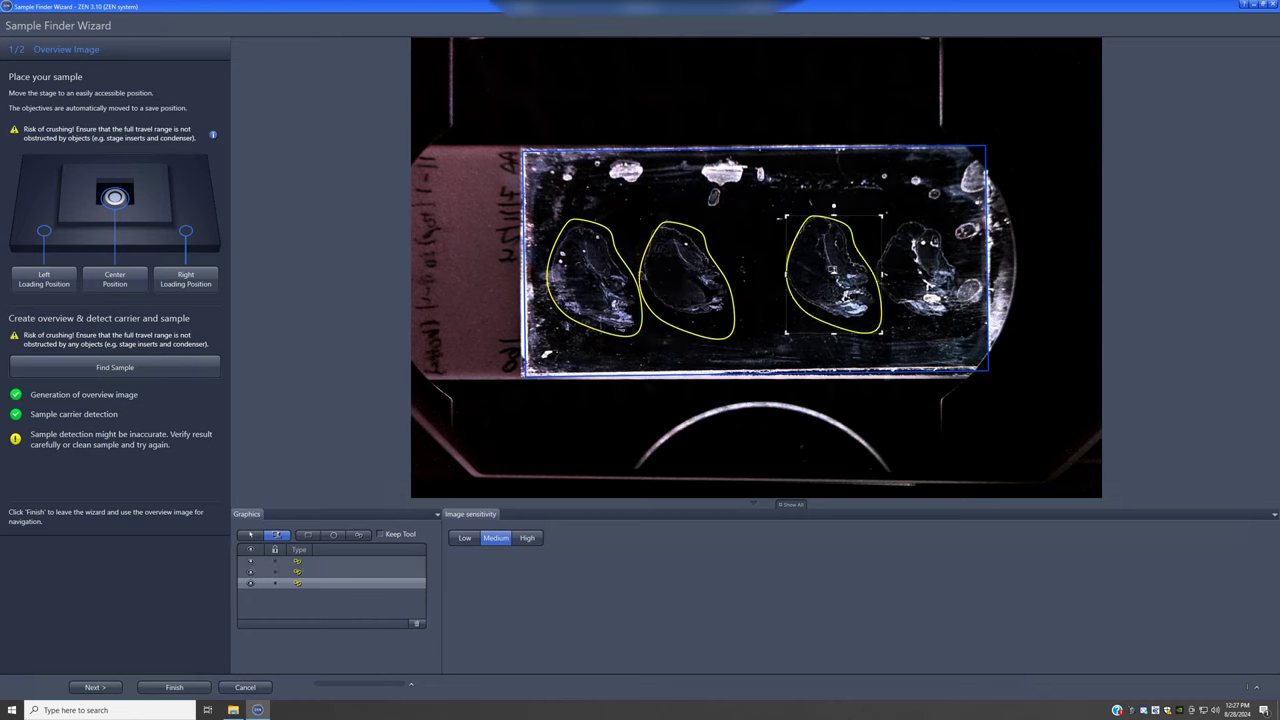
pyautogui.click(920, 268)
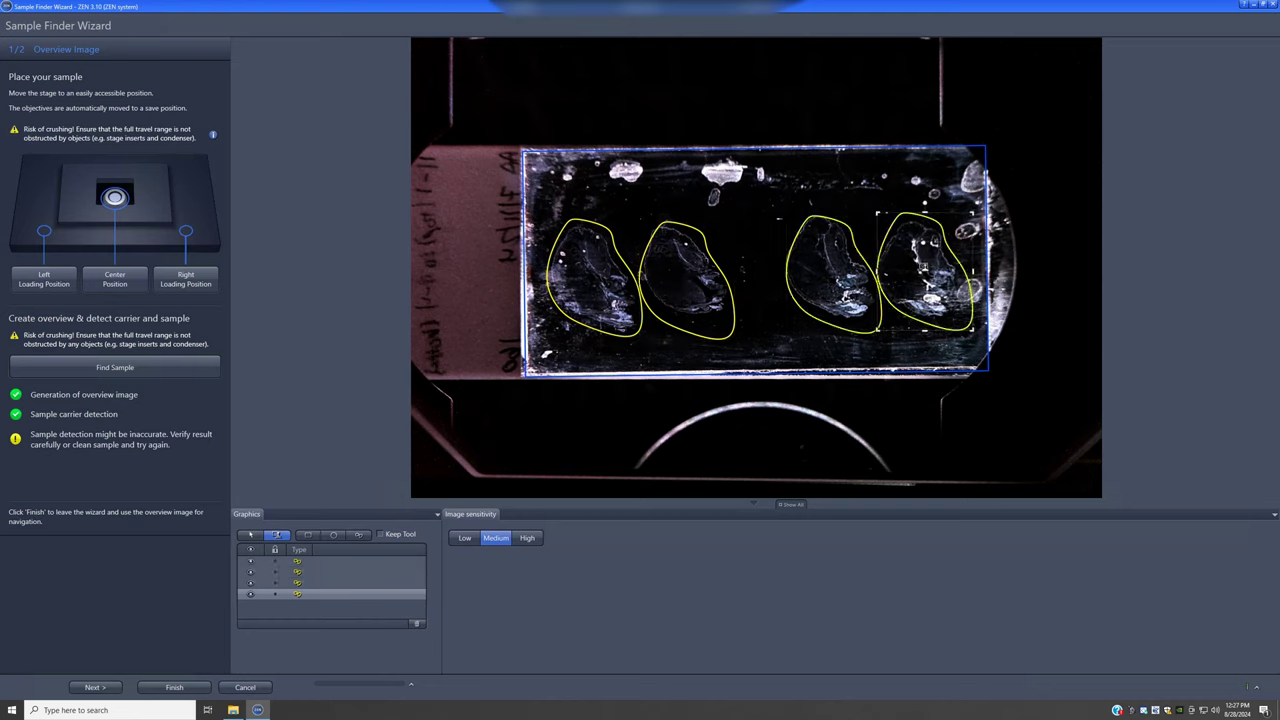
# Select the second, third and fourth outlines to check their placement.
pyautogui.click(261, 534)
pyautogui.click(692, 286)
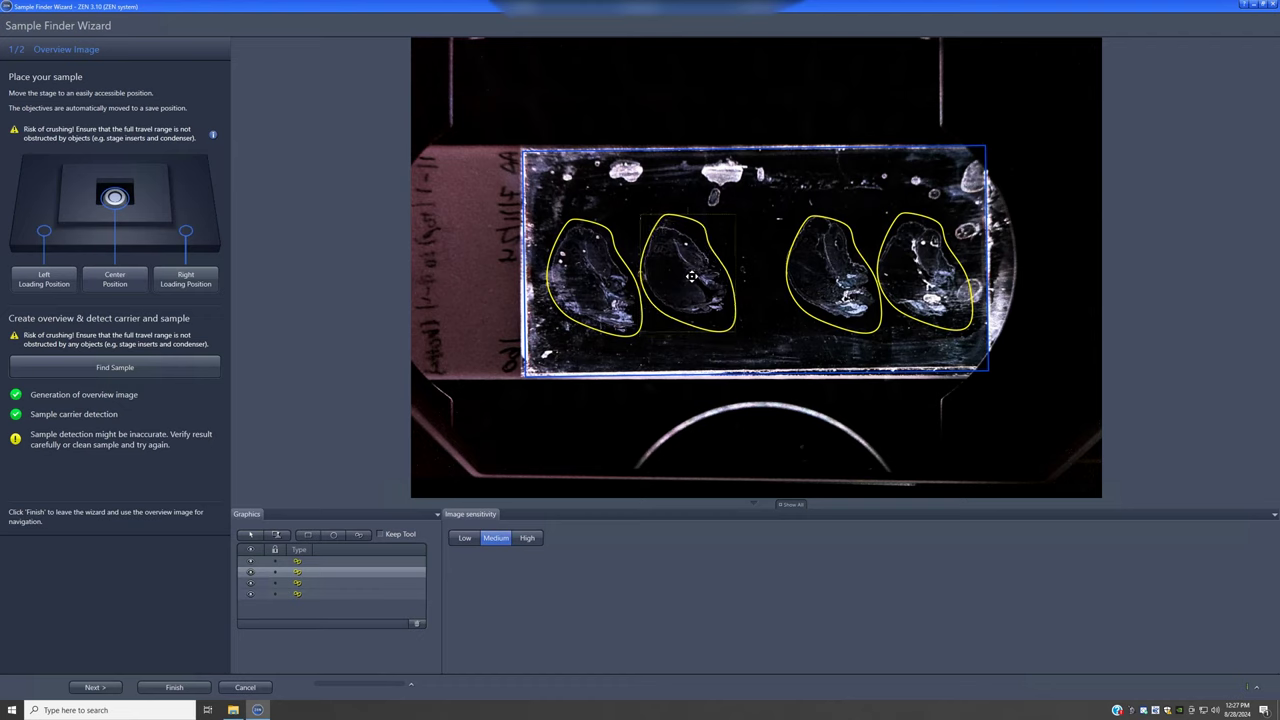
pyautogui.click(840, 288)
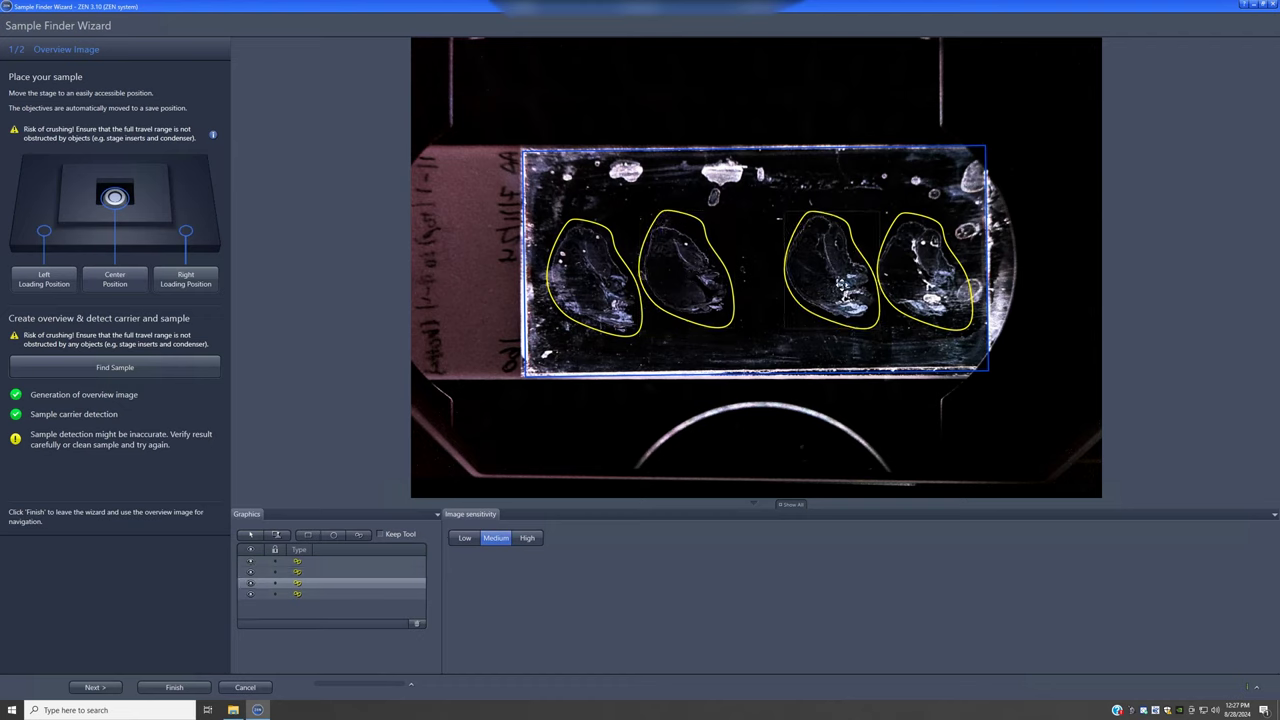
pyautogui.click(930, 290)
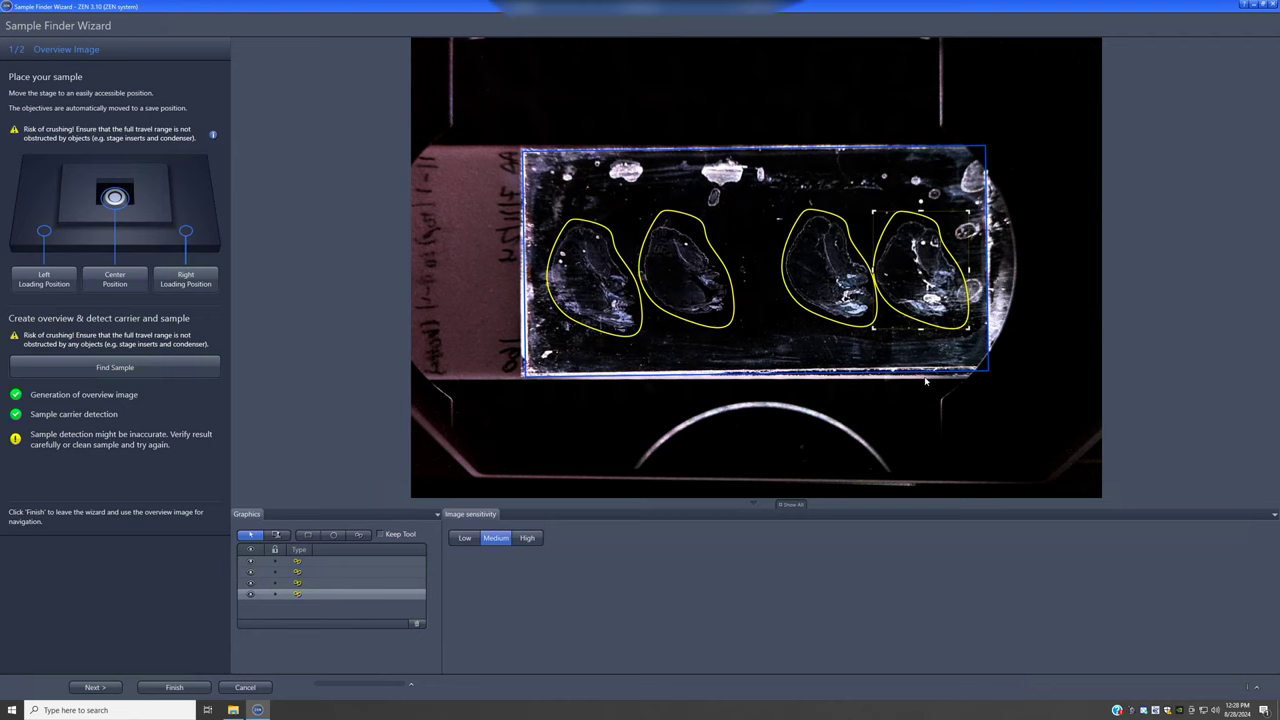
# Advance to Overview Scan, accepting long-range autofocus to produce scan regions TR1–TR4.
pyautogui.click(92, 687)
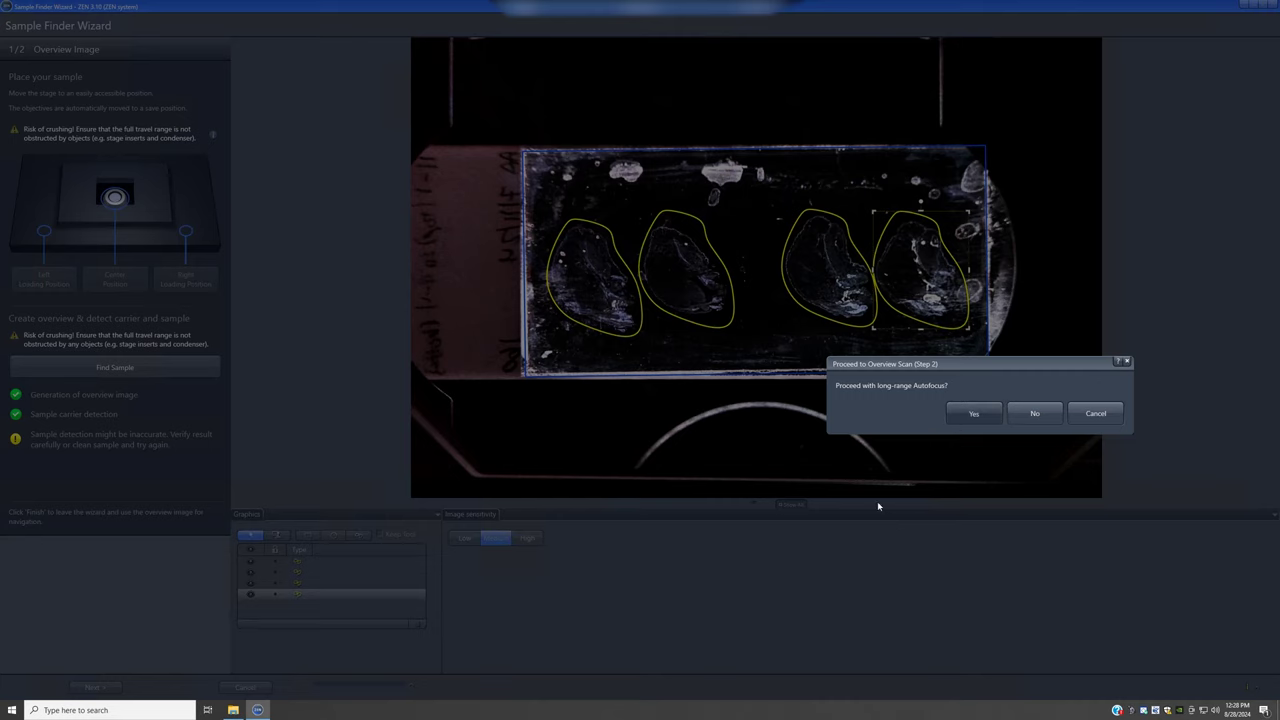
pyautogui.press('Return')
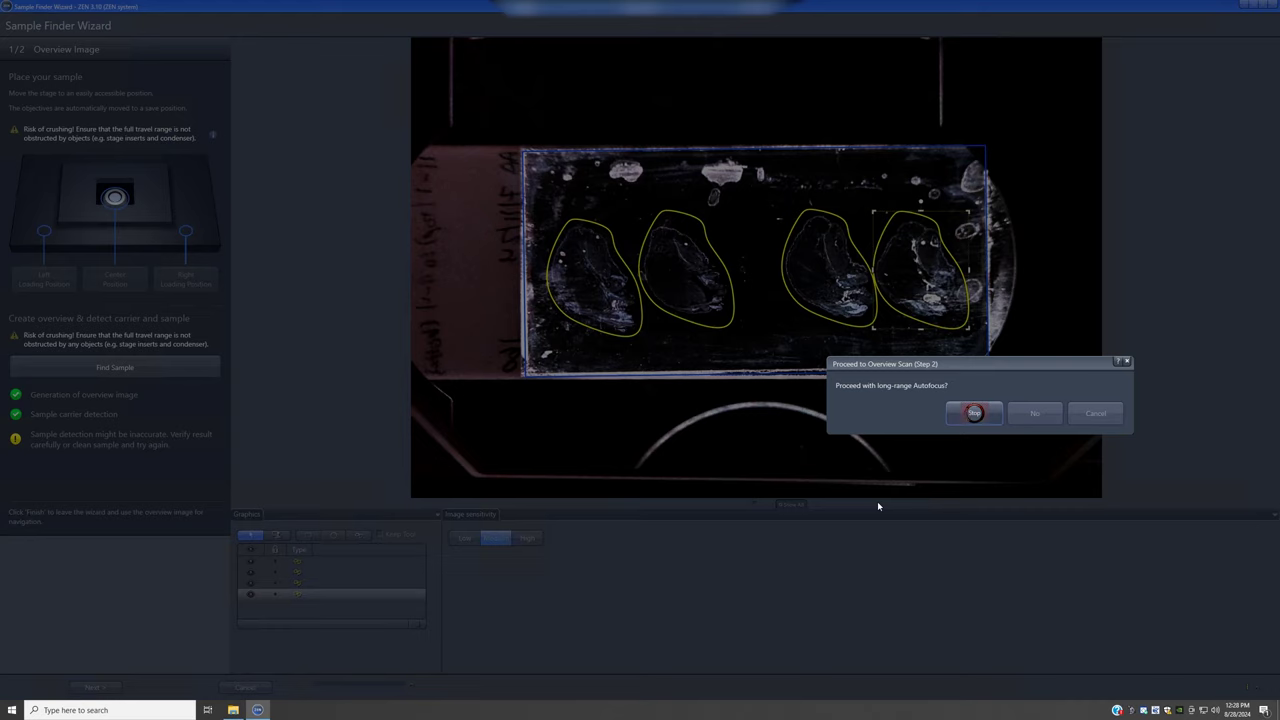
pyautogui.click(1100, 416)
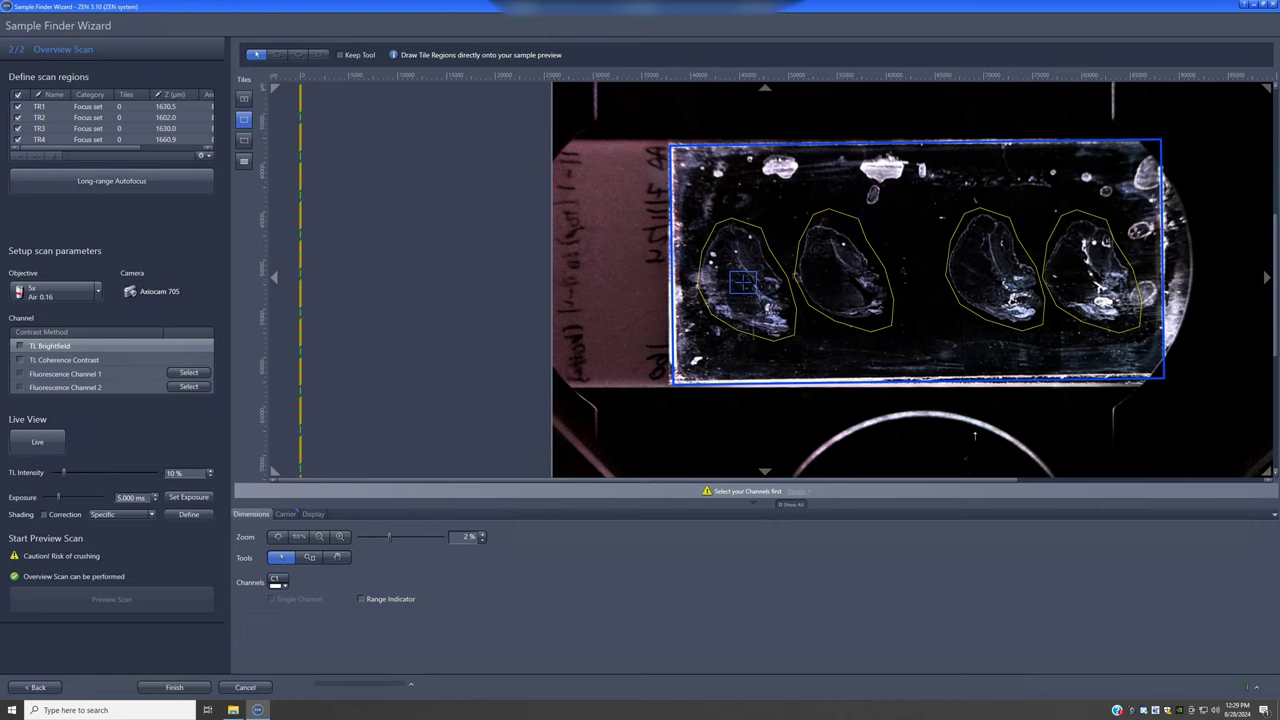
# Edit the Z focus values of TR1 through TR4, with TR4 at 1660.9 µm.
pyautogui.click(187, 109)
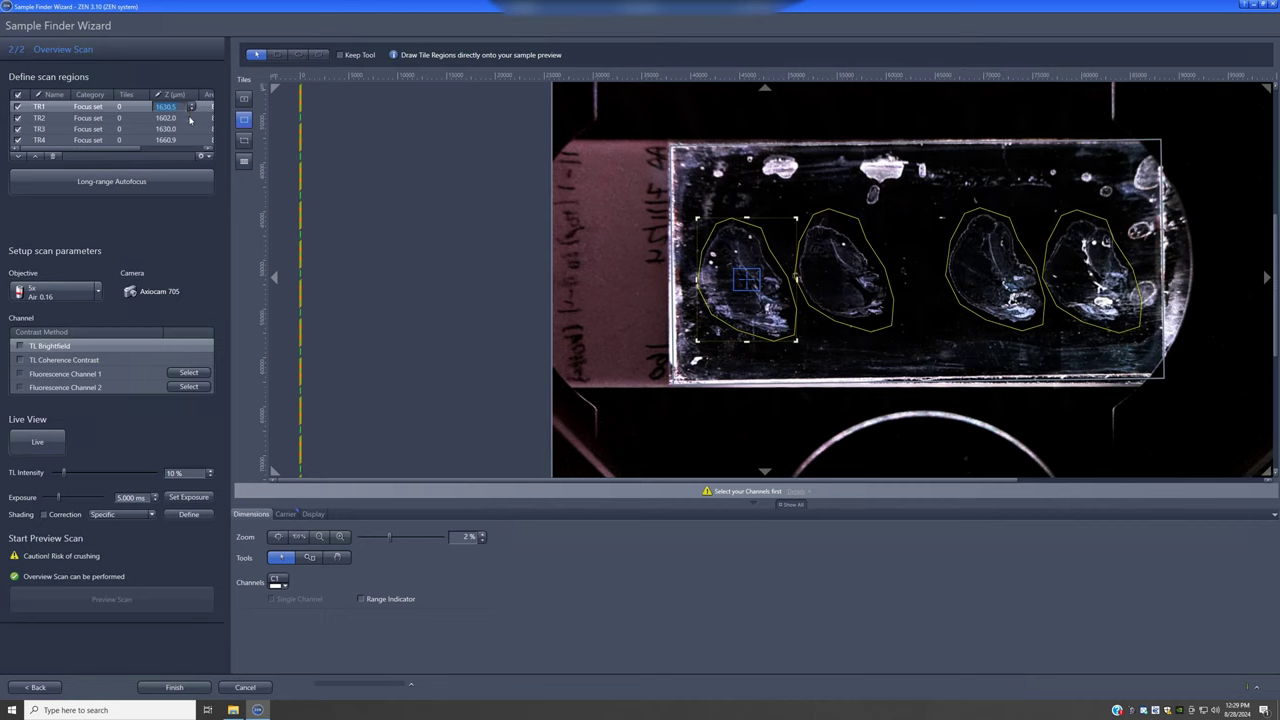
pyautogui.click(189, 118)
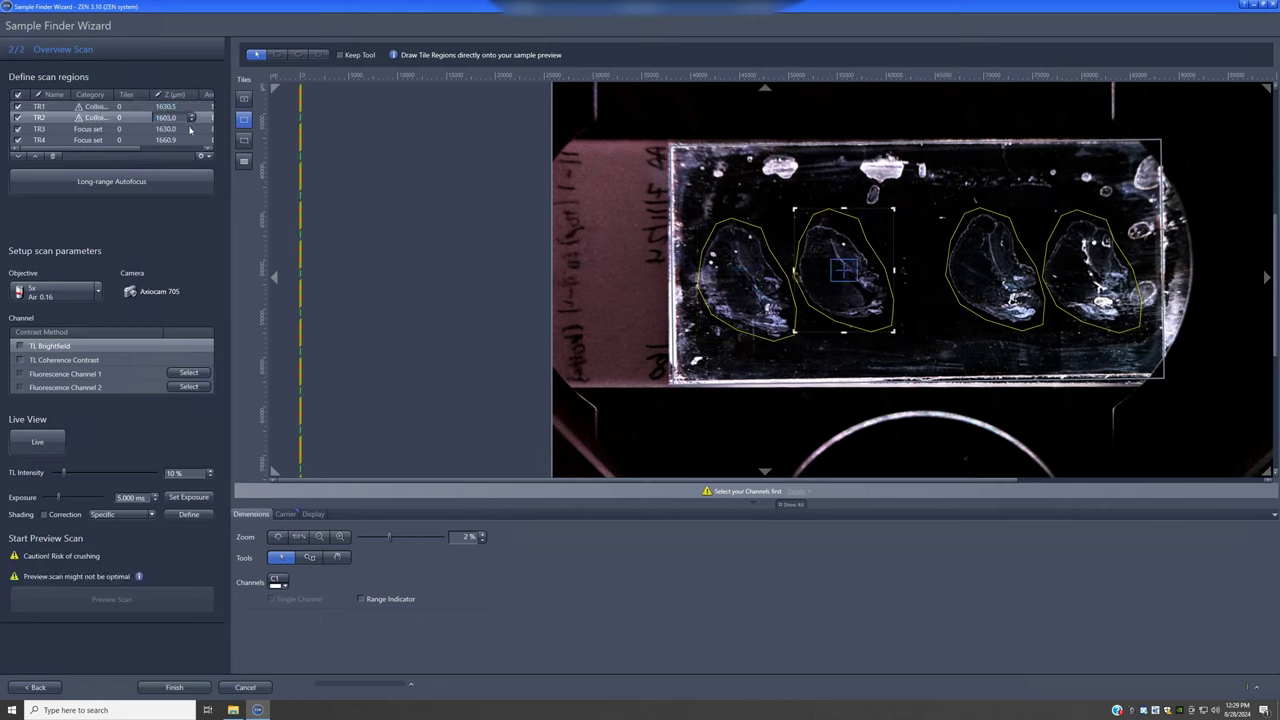
pyautogui.click(190, 130)
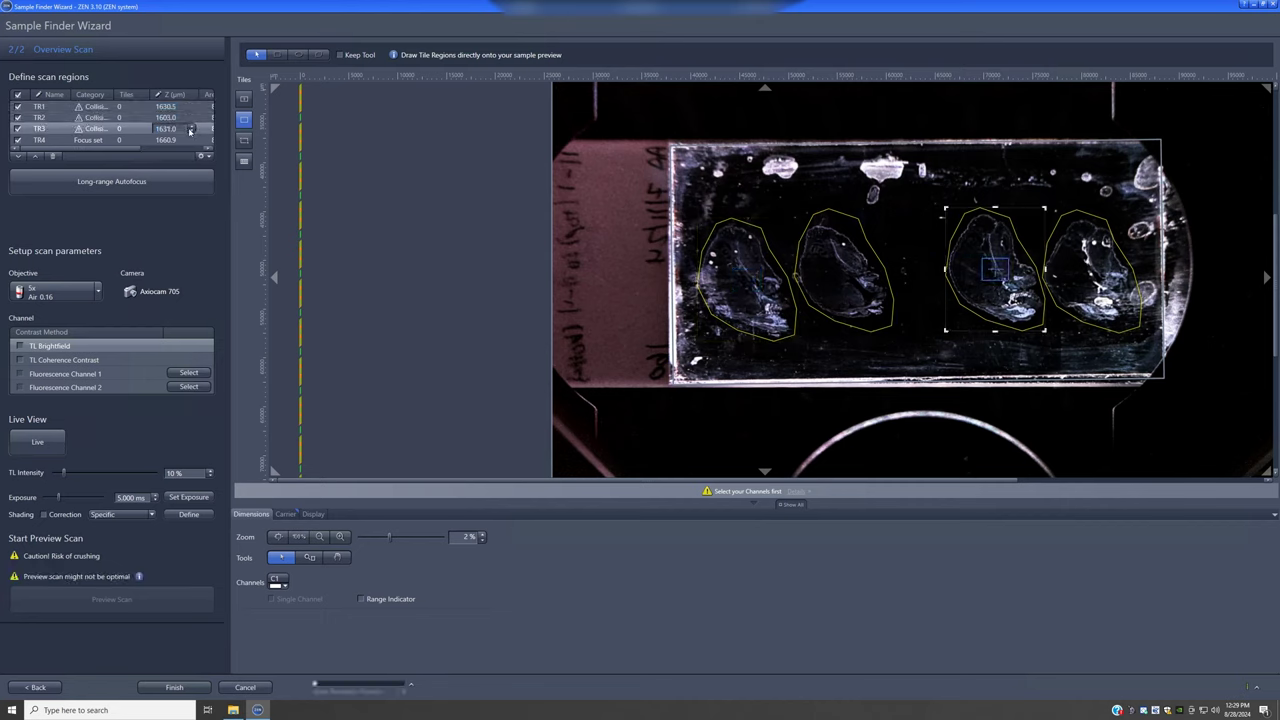
pyautogui.click(187, 141)
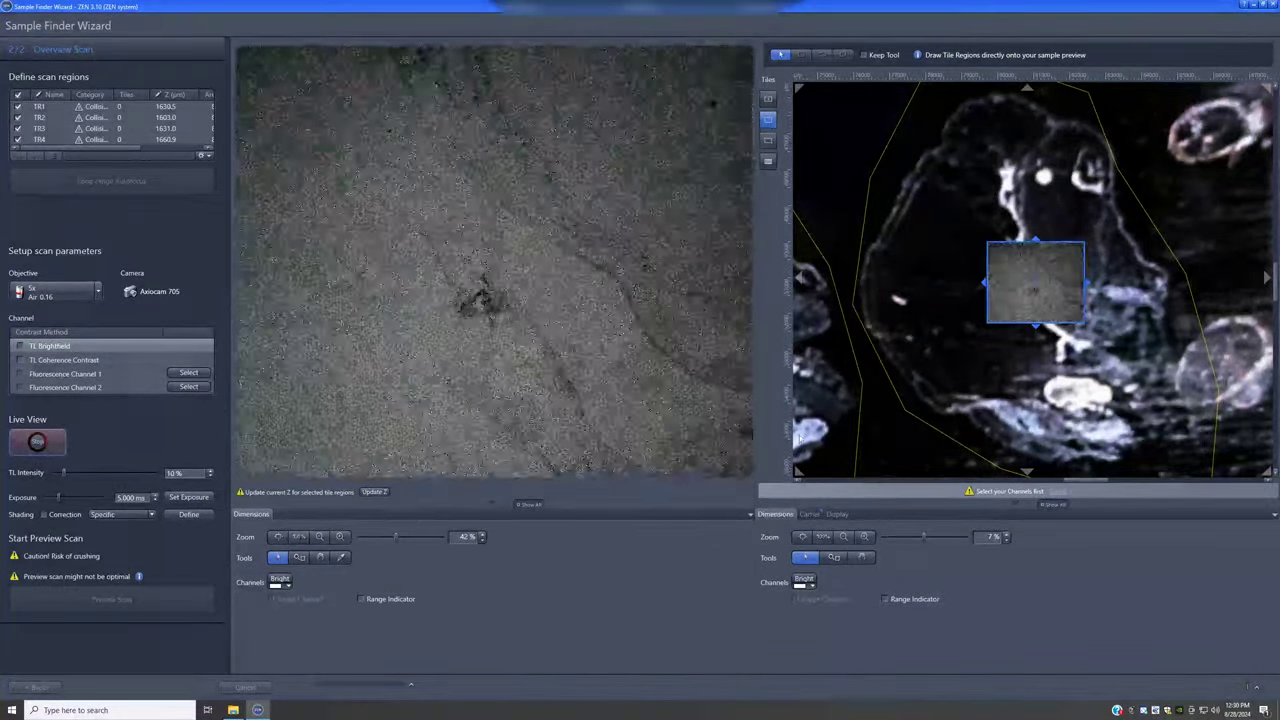
# Show the live image histogram and drag the live field onto the tissue's upper-left edge.
pyautogui.click(837, 514)
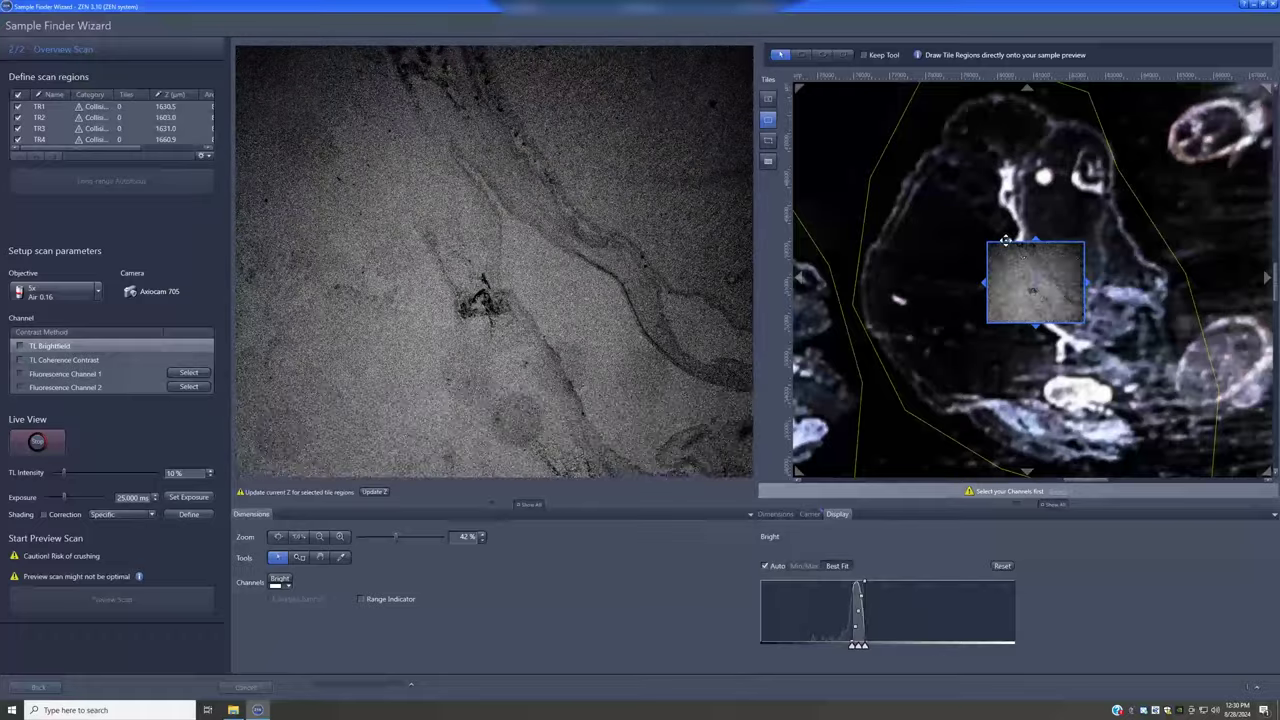
pyautogui.moveTo(1002, 238)
pyautogui.mouseDown()
pyautogui.moveTo(916, 188)
pyautogui.moveTo(950, 237)
pyautogui.mouseUp()
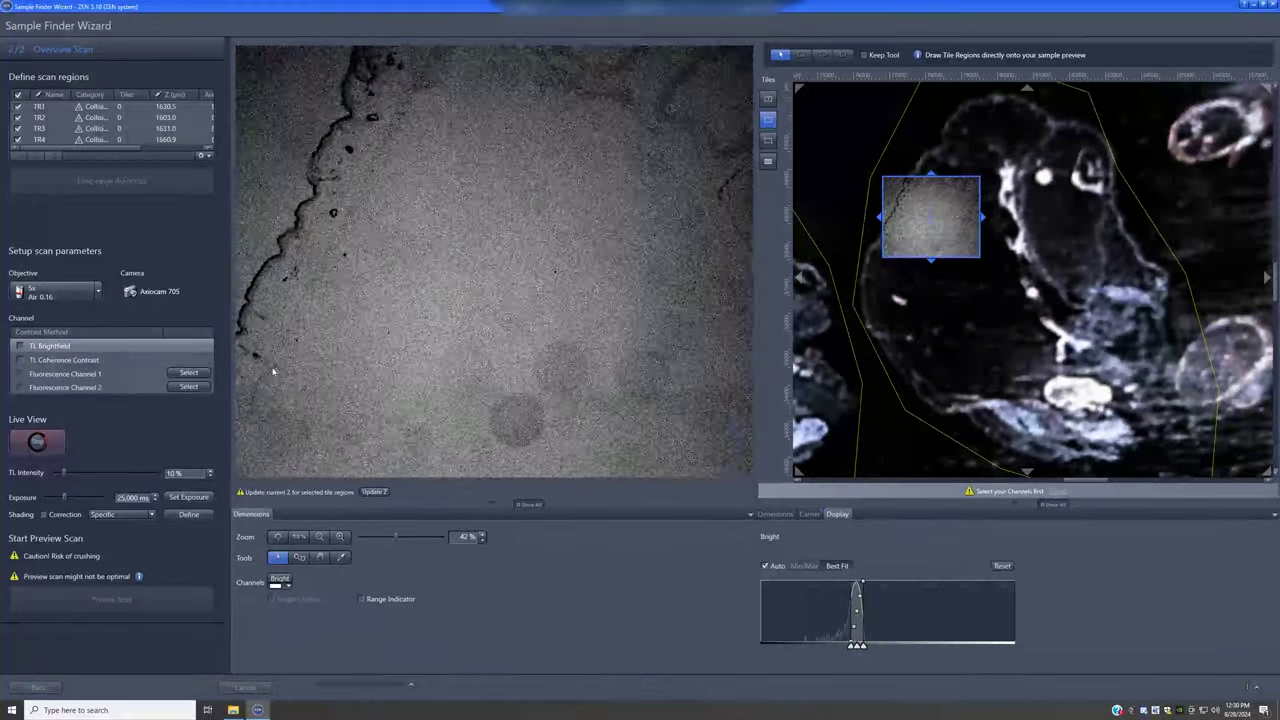
# Switch live view to TL Coherence Contrast, auto-set exposure, and move onto the upper tissue.
pyautogui.click(93, 360)
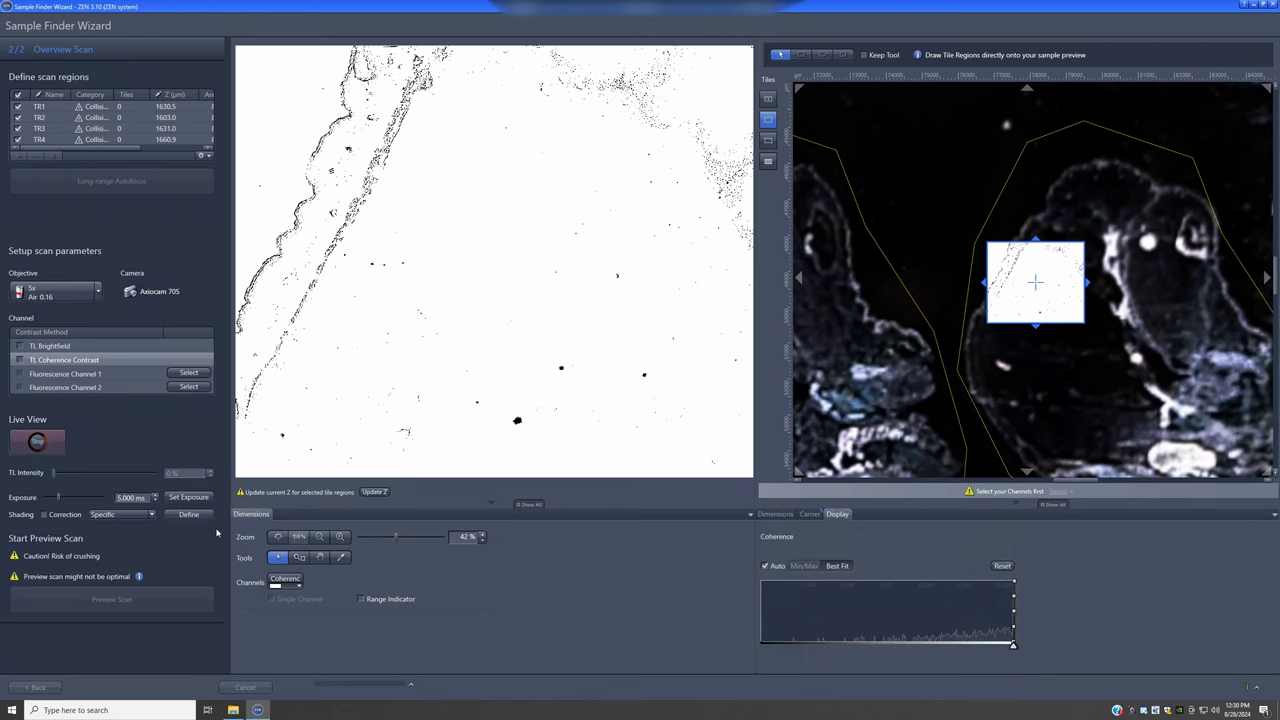
pyautogui.click(190, 497)
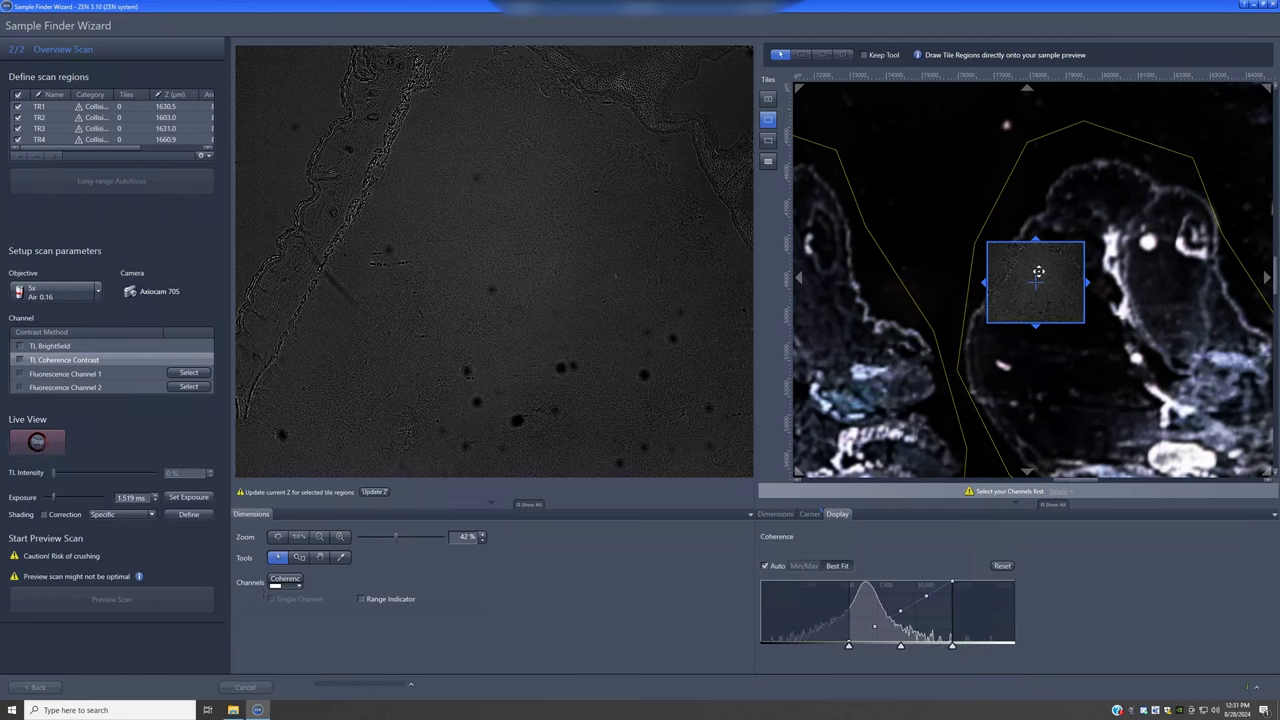
pyautogui.moveTo(1041, 272)
pyautogui.mouseDown()
pyautogui.moveTo(1057, 200)
pyautogui.moveTo(1169, 191)
pyautogui.moveTo(1206, 255)
pyautogui.moveTo(1034, 257)
pyautogui.mouseUp()
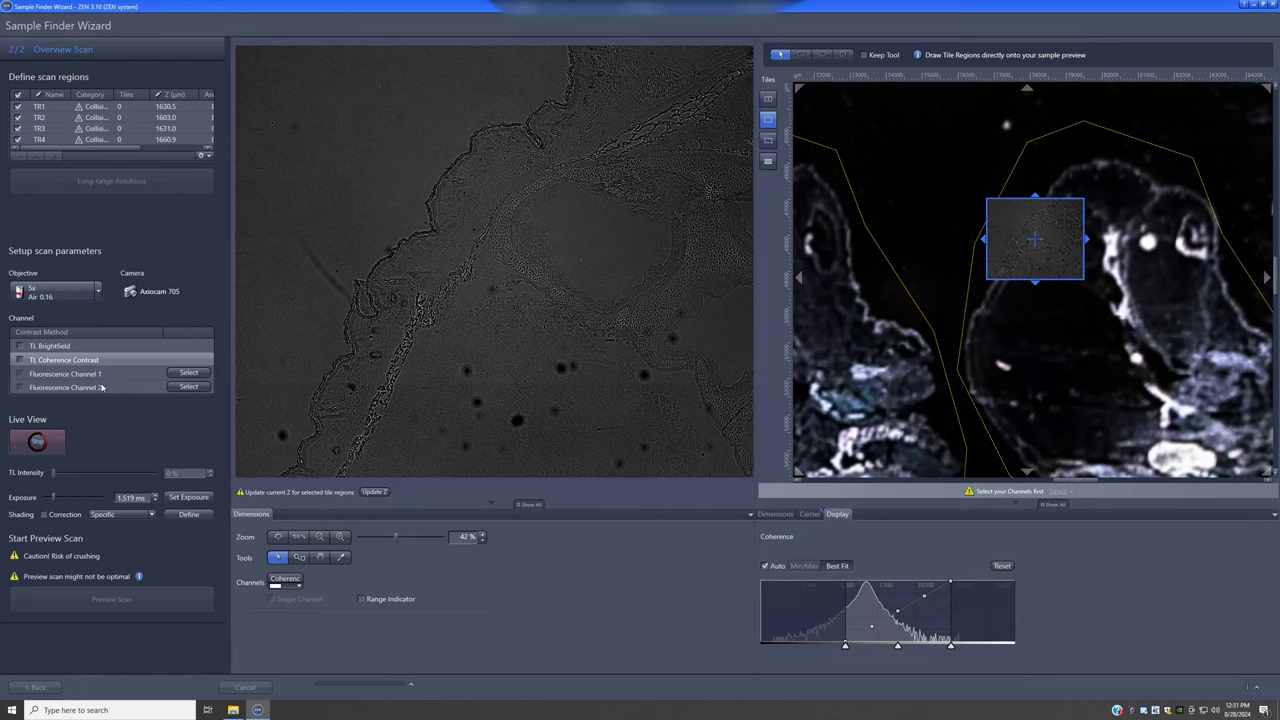
# Stop live view and assign DAPI to Fluorescence Channel 1, showing its 50 ms exposure settings.
pyautogui.click(40, 445)
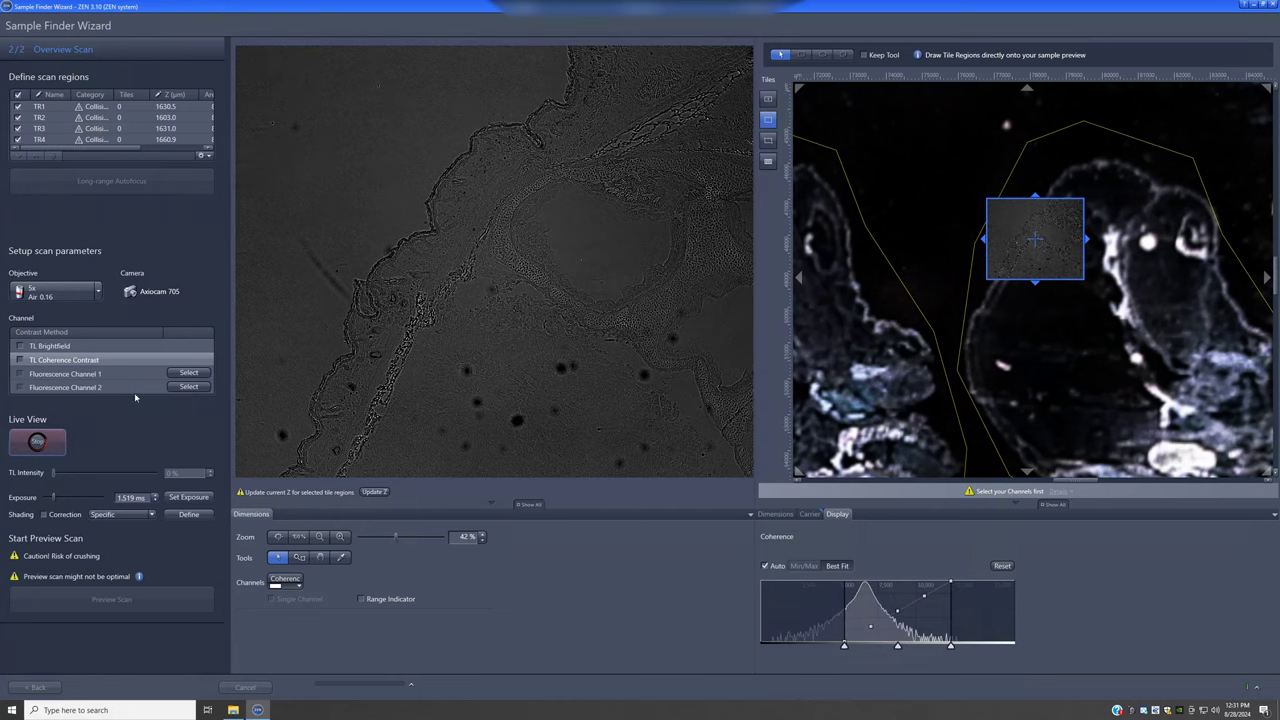
pyautogui.click(36, 445)
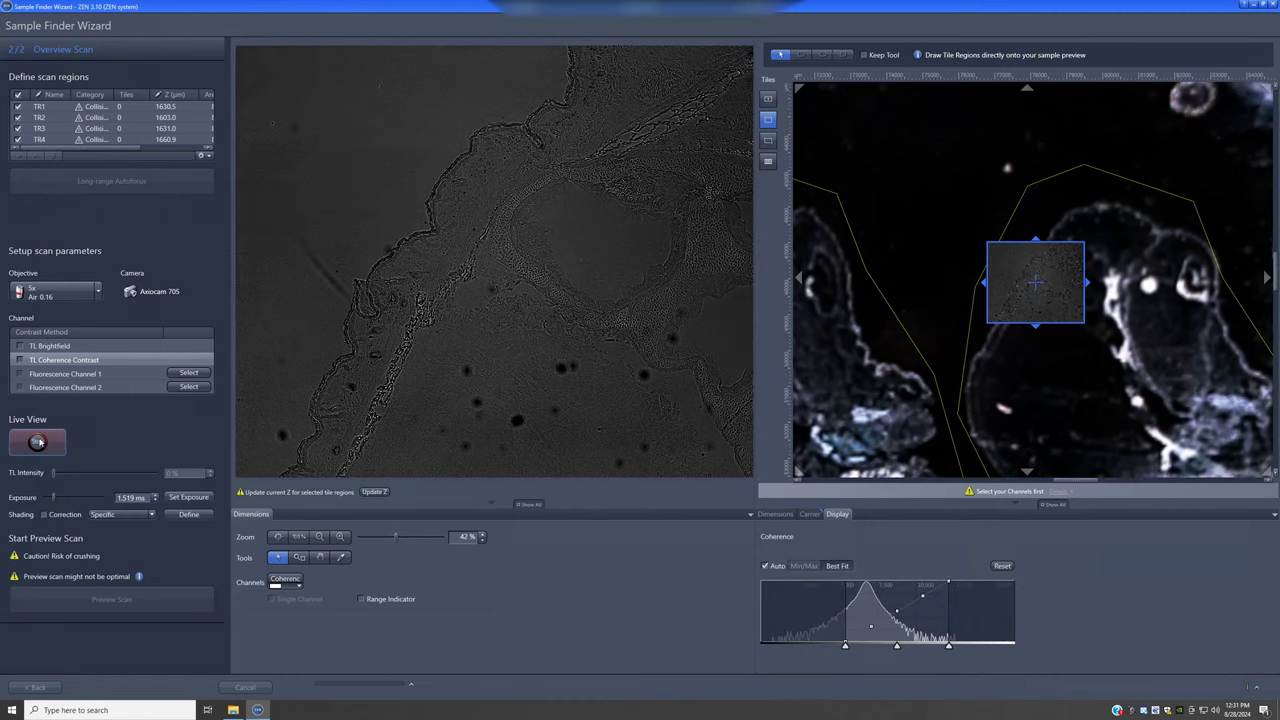
pyautogui.click(190, 372)
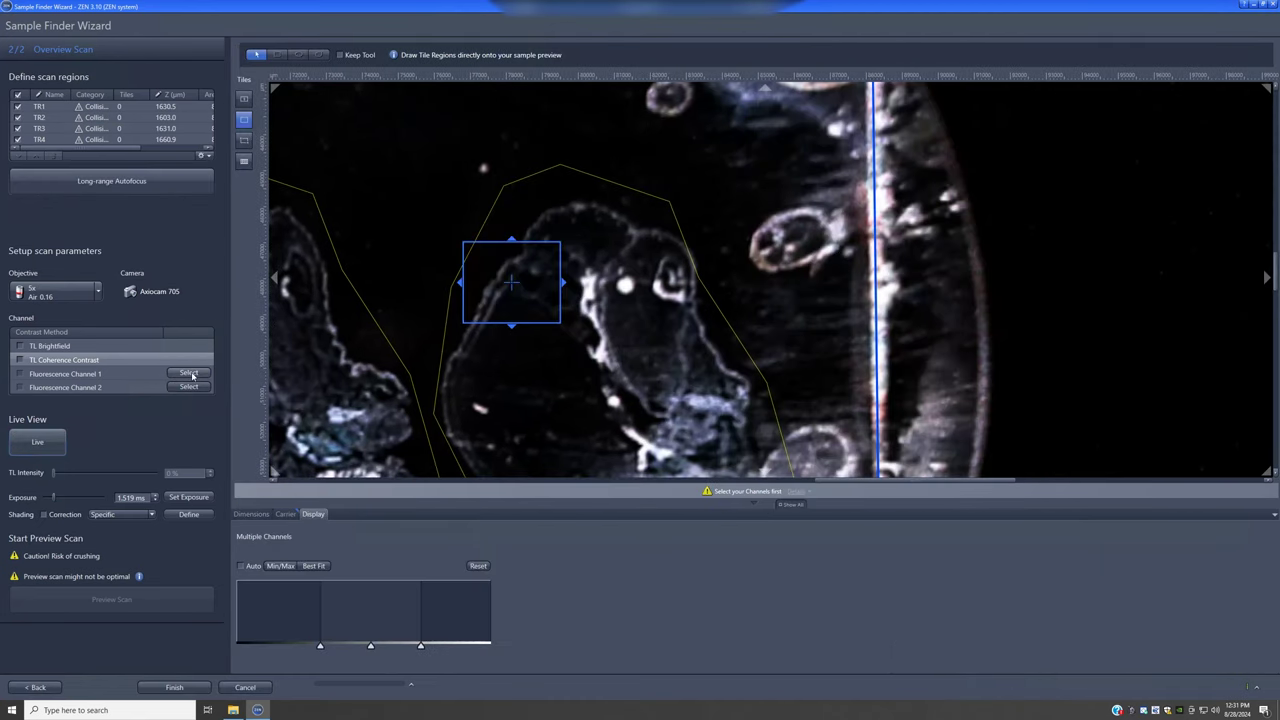
pyautogui.click(192, 374)
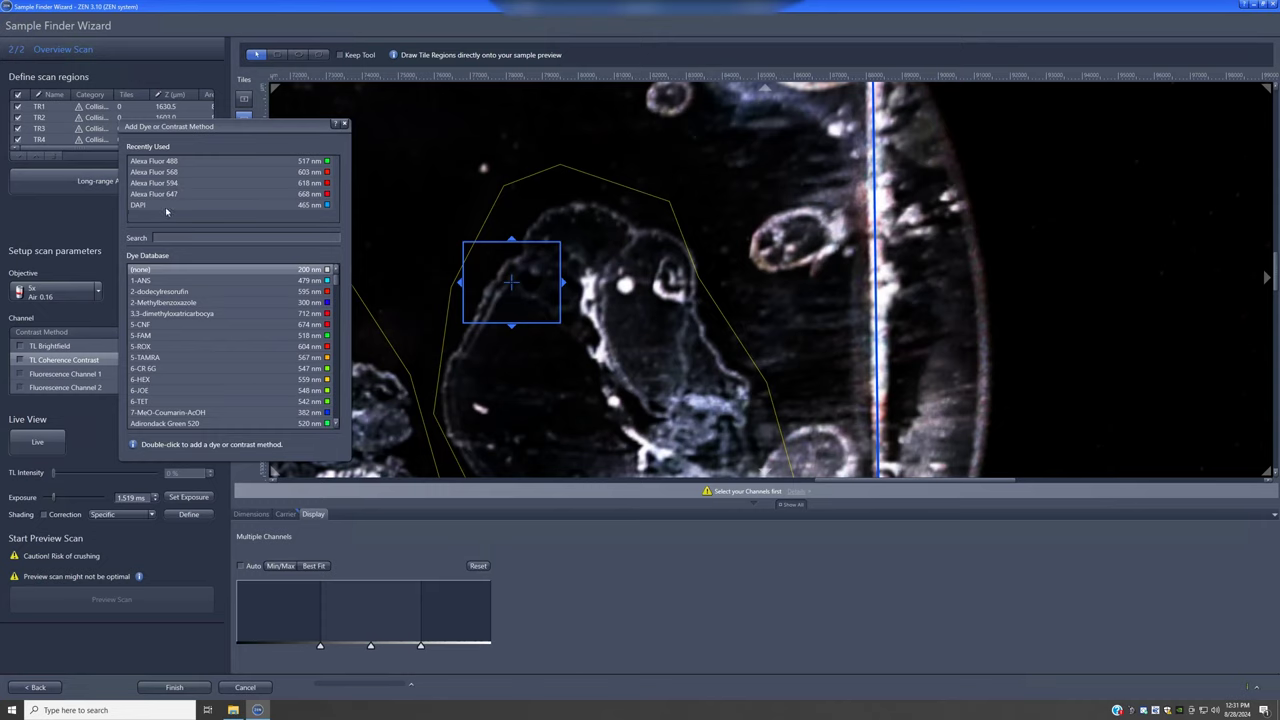
pyautogui.doubleClick(166, 208)
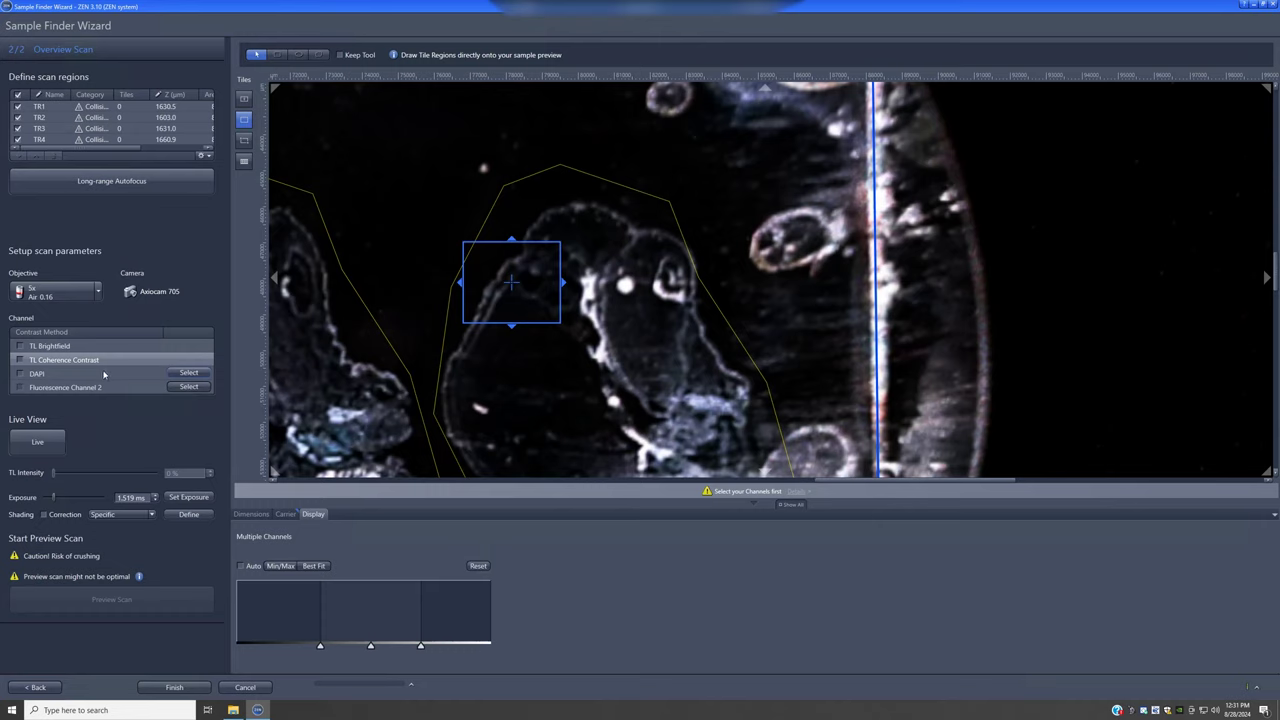
pyautogui.click(103, 374)
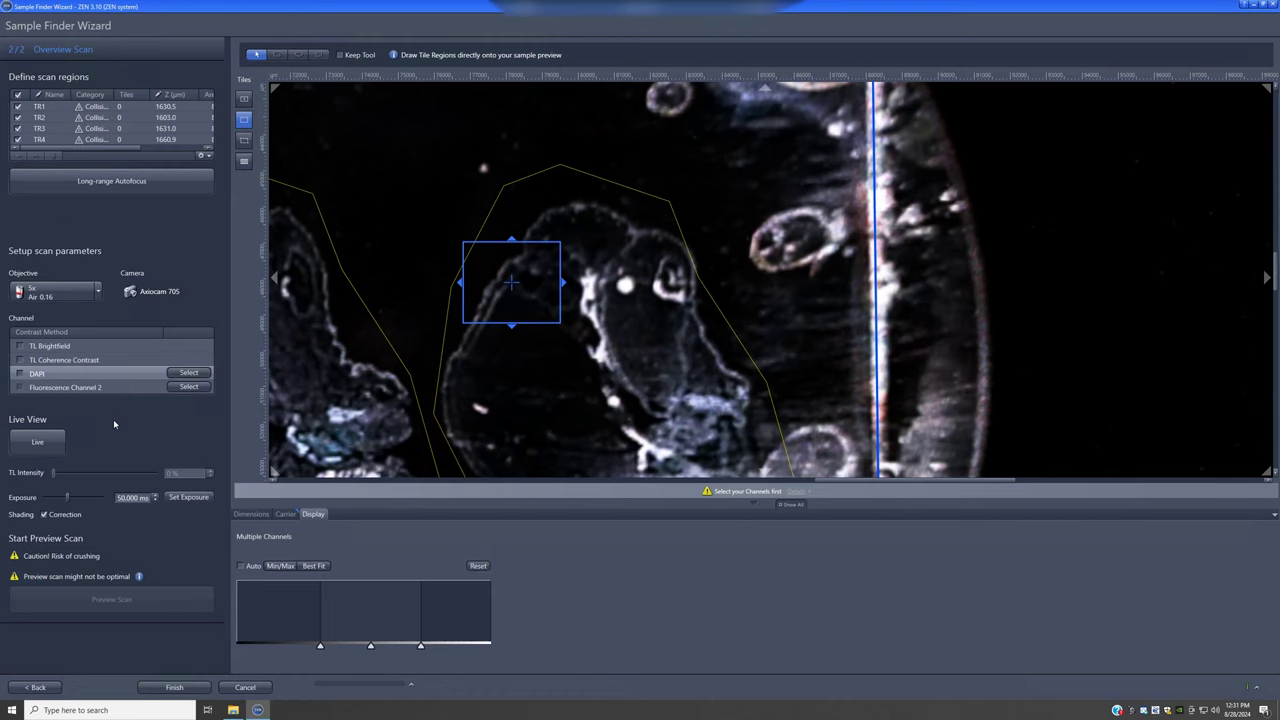
pyautogui.click(37, 441)
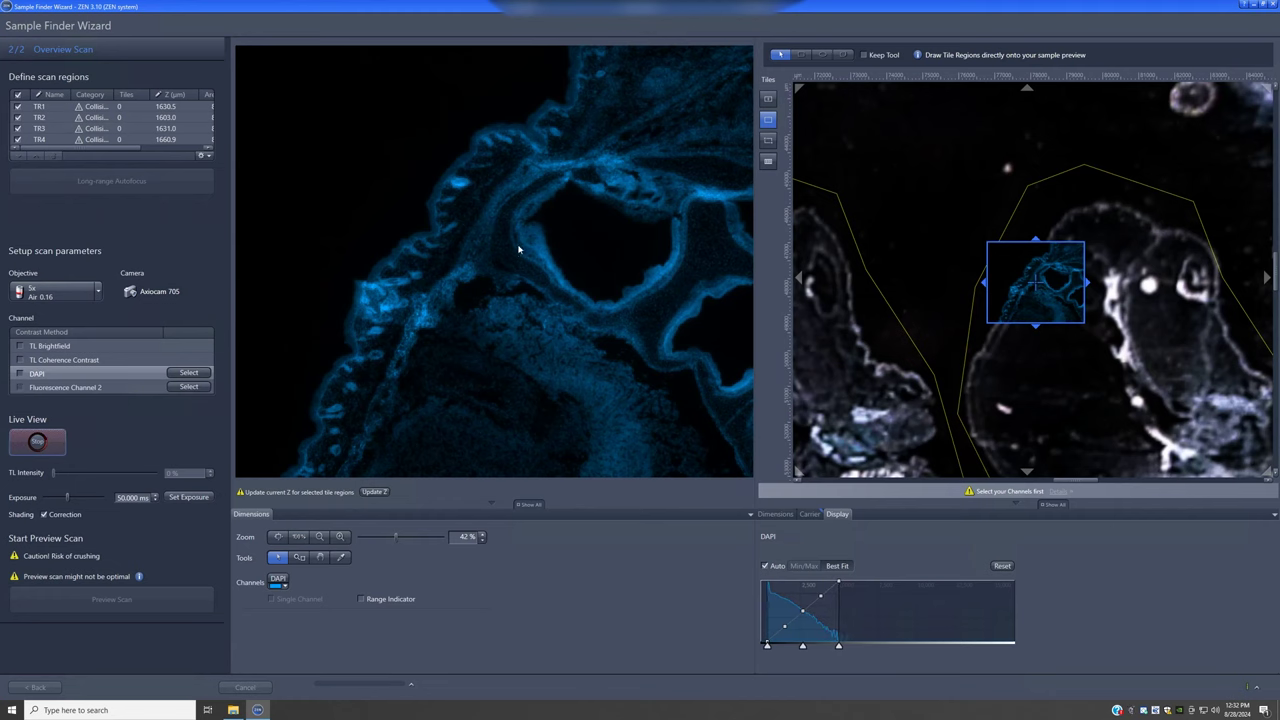
pyautogui.click(40, 442)
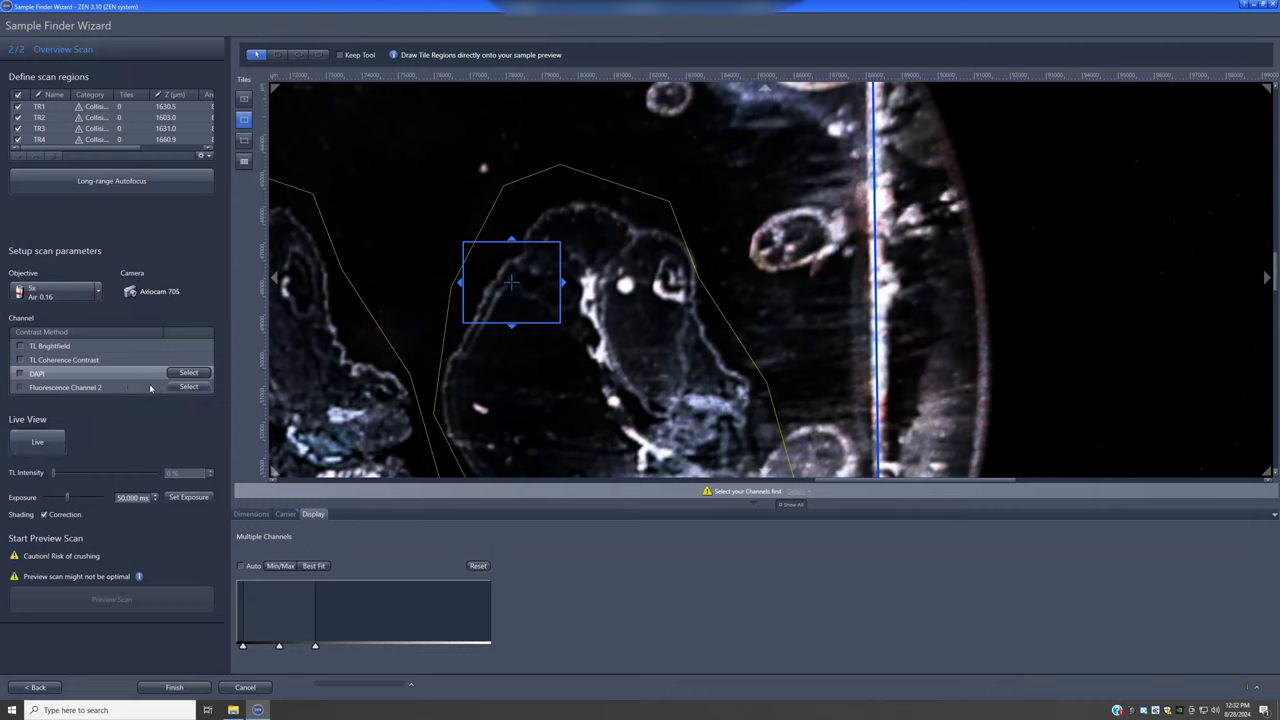
# Add Alexa Fluor 647 as the second channel and live-view it over the upper tissue edge.
pyautogui.doubleClick(186, 195)
pyautogui.click(98, 388)
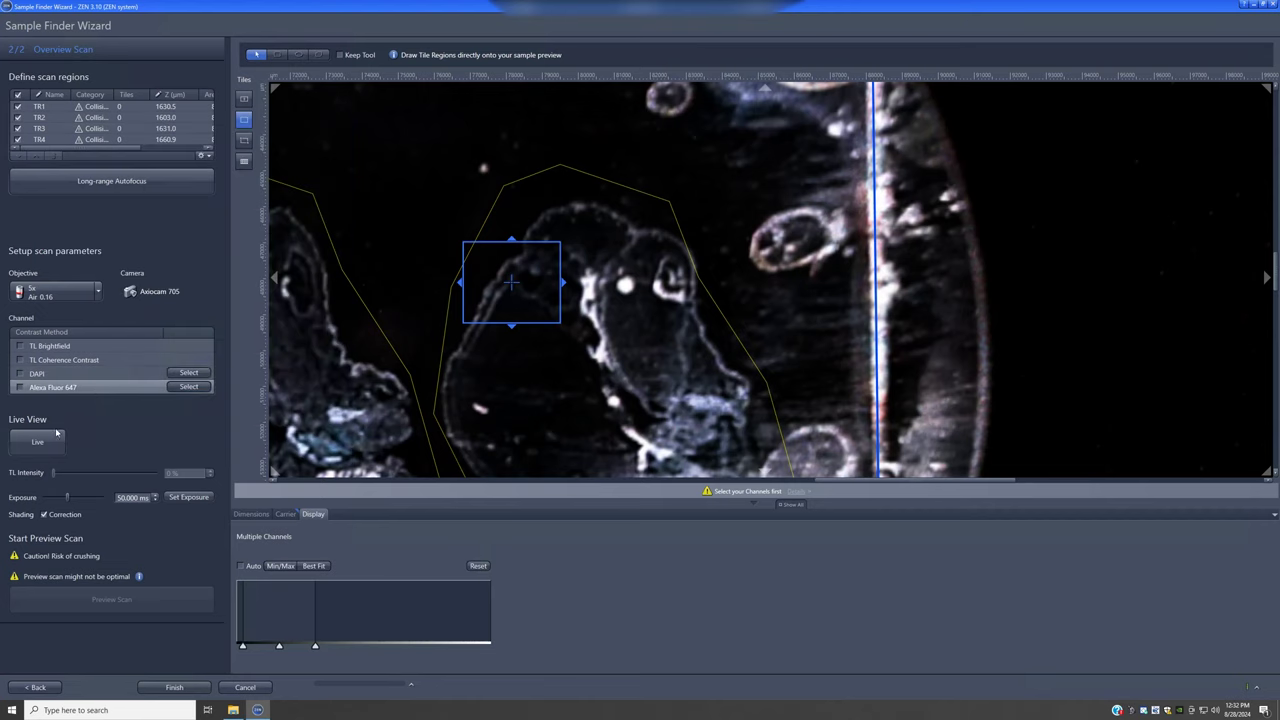
pyautogui.click(37, 441)
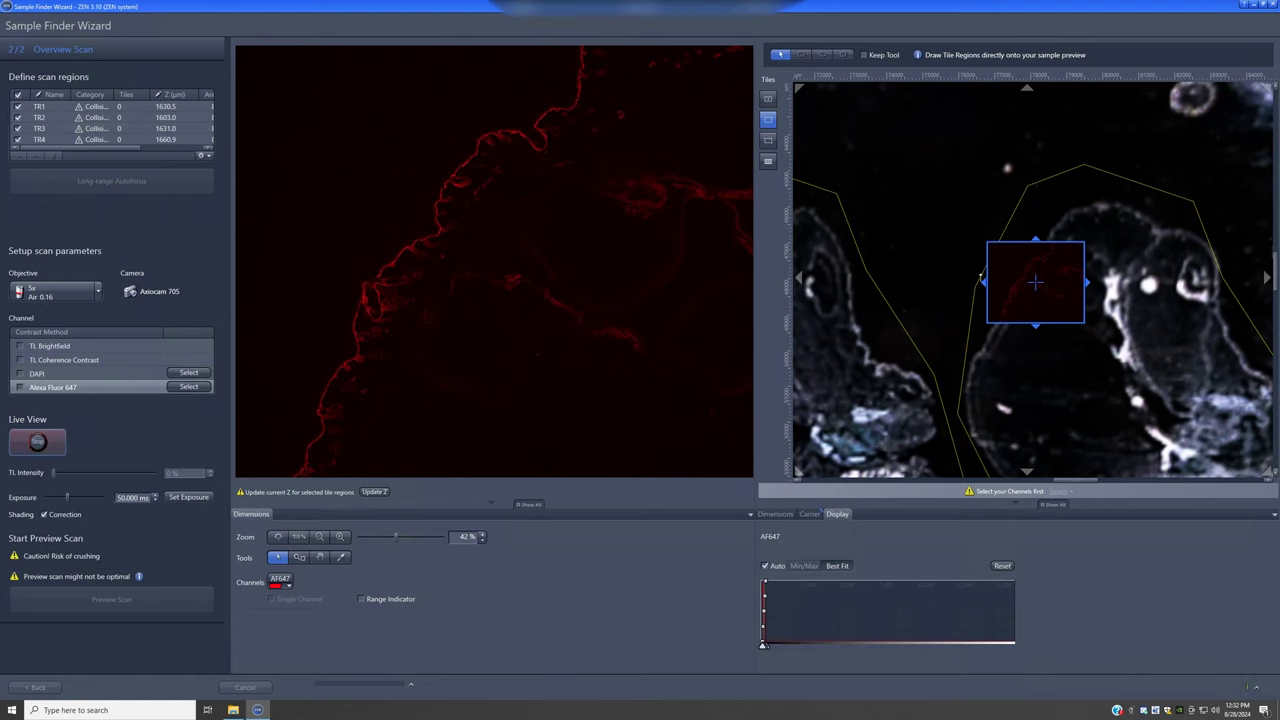
pyautogui.moveTo(1055, 267)
pyautogui.mouseDown()
pyautogui.moveTo(1097, 229)
pyautogui.moveTo(1149, 229)
pyautogui.mouseUp()
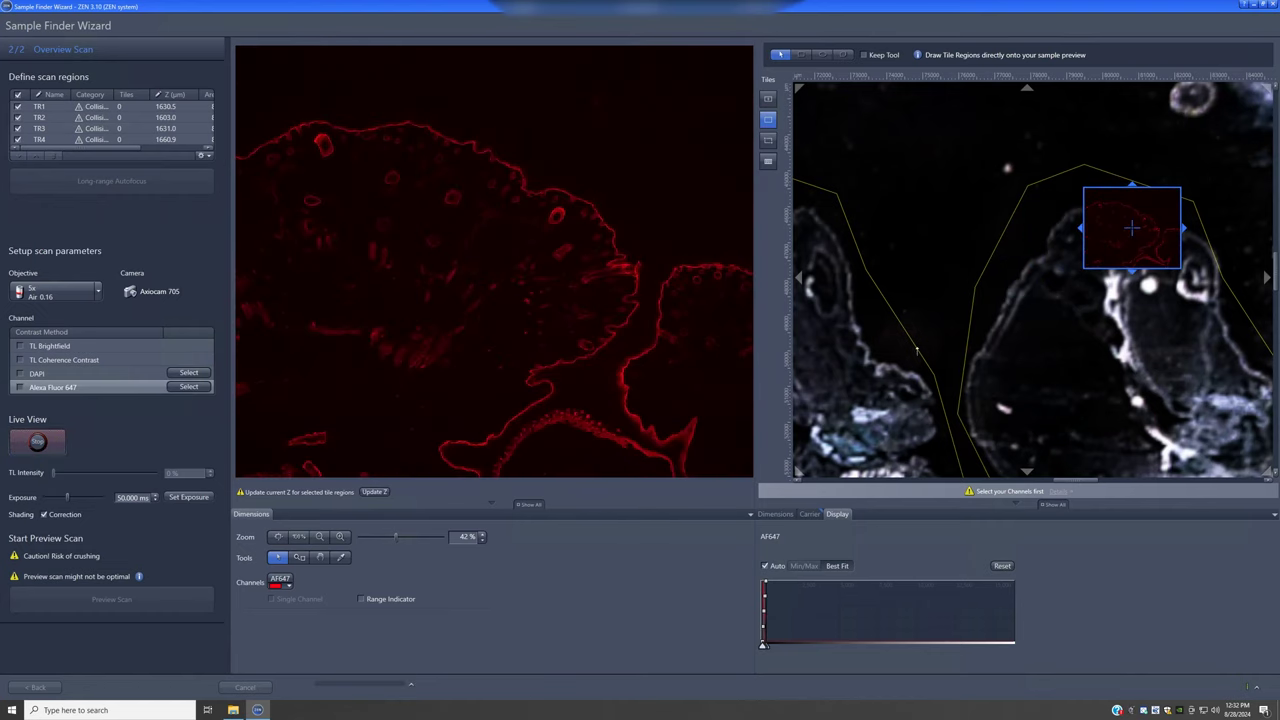
pyautogui.click(40, 443)
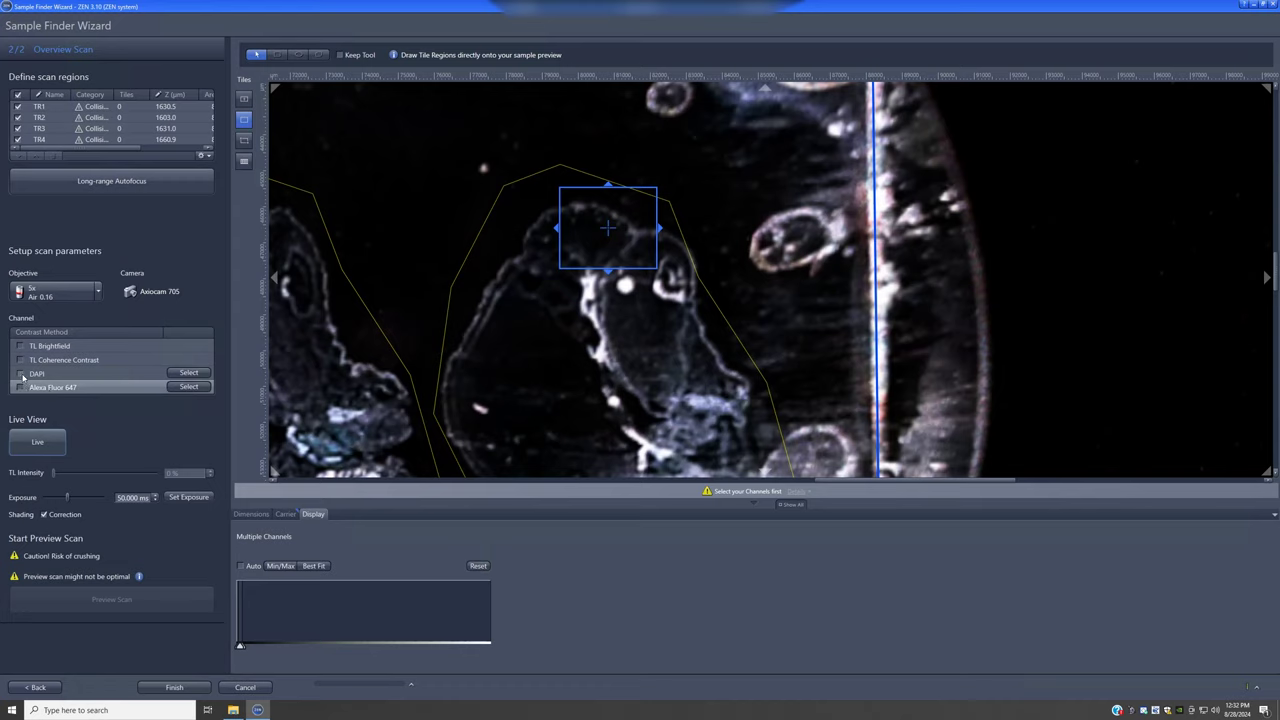
# Set the preview scan channels to DAPI only, leaving Alexa Fluor 647 unticked.
pyautogui.click(21, 373)
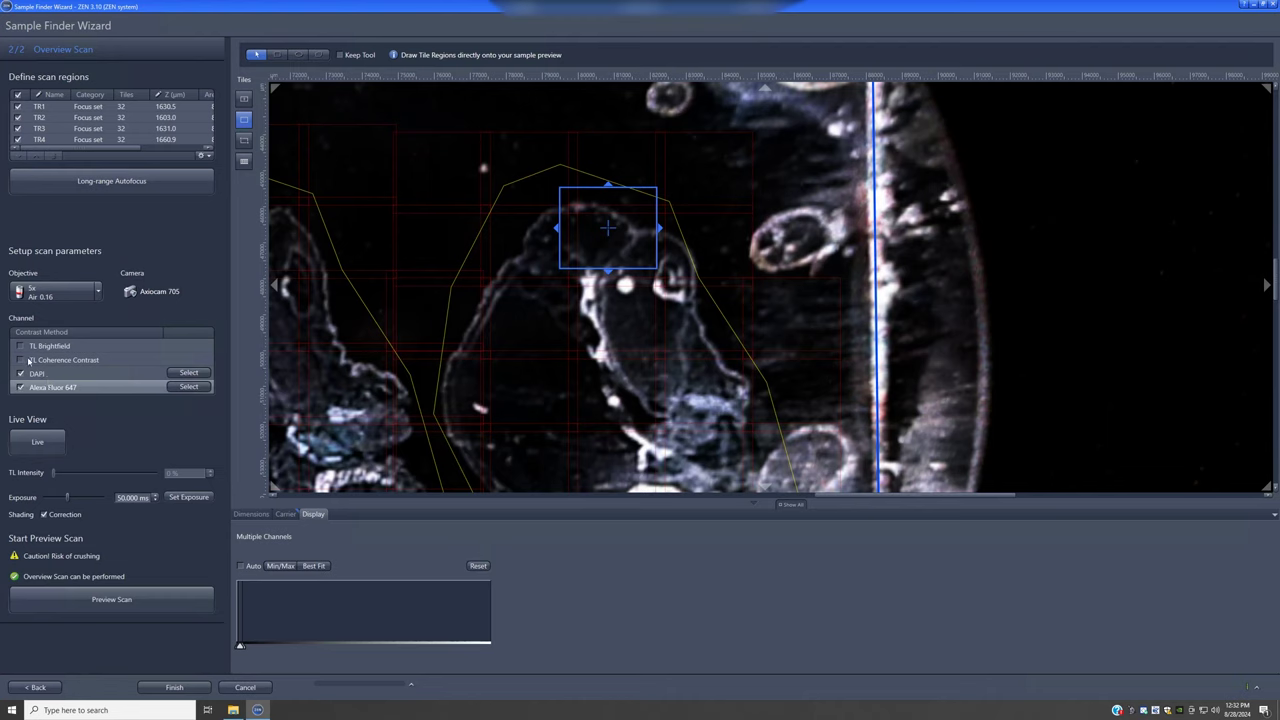
pyautogui.click(21, 360)
pyautogui.click(21, 360)
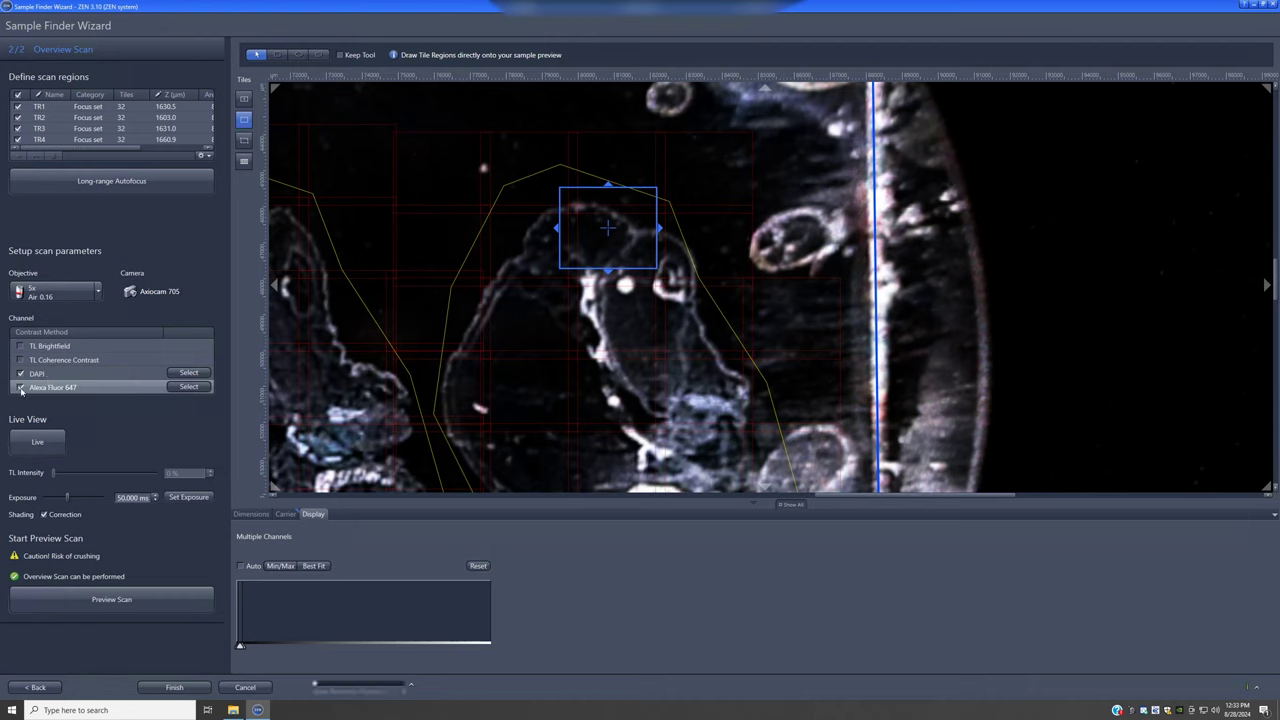
# Run the Preview Scan and view the DAPI-imaged tissue sections in the overview.
pyautogui.click(128, 606)
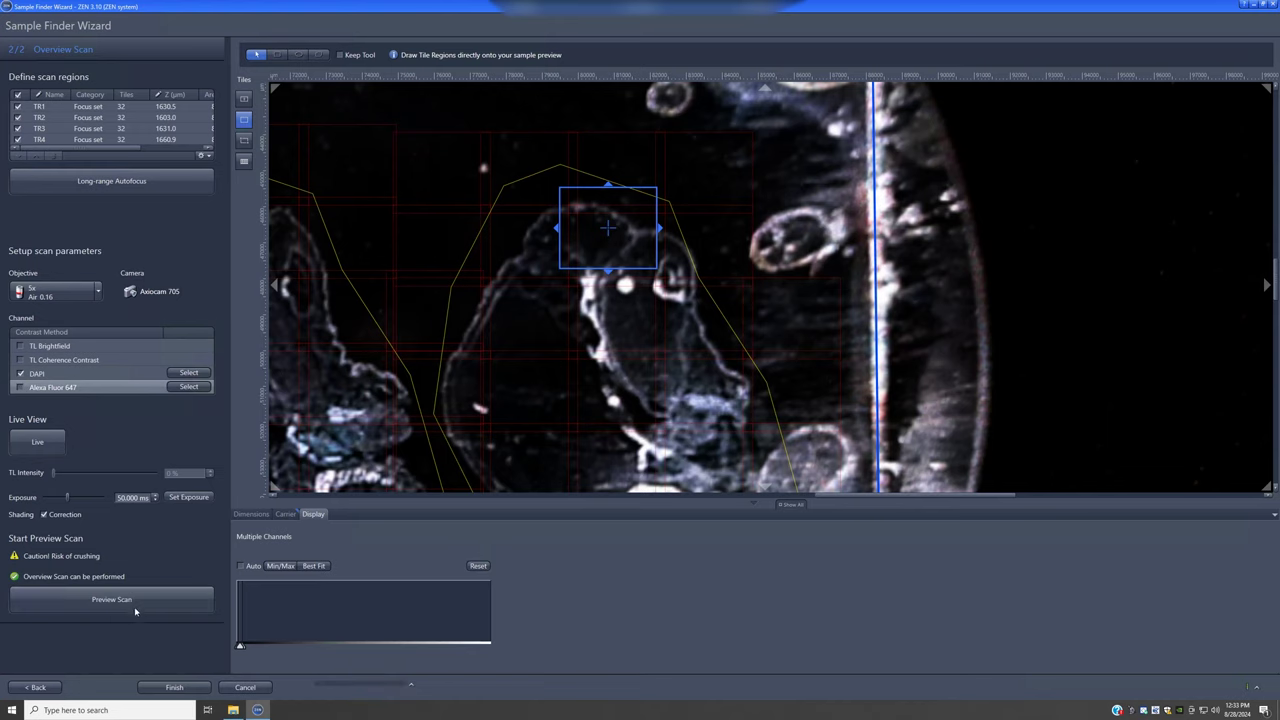
pyautogui.click(105, 601)
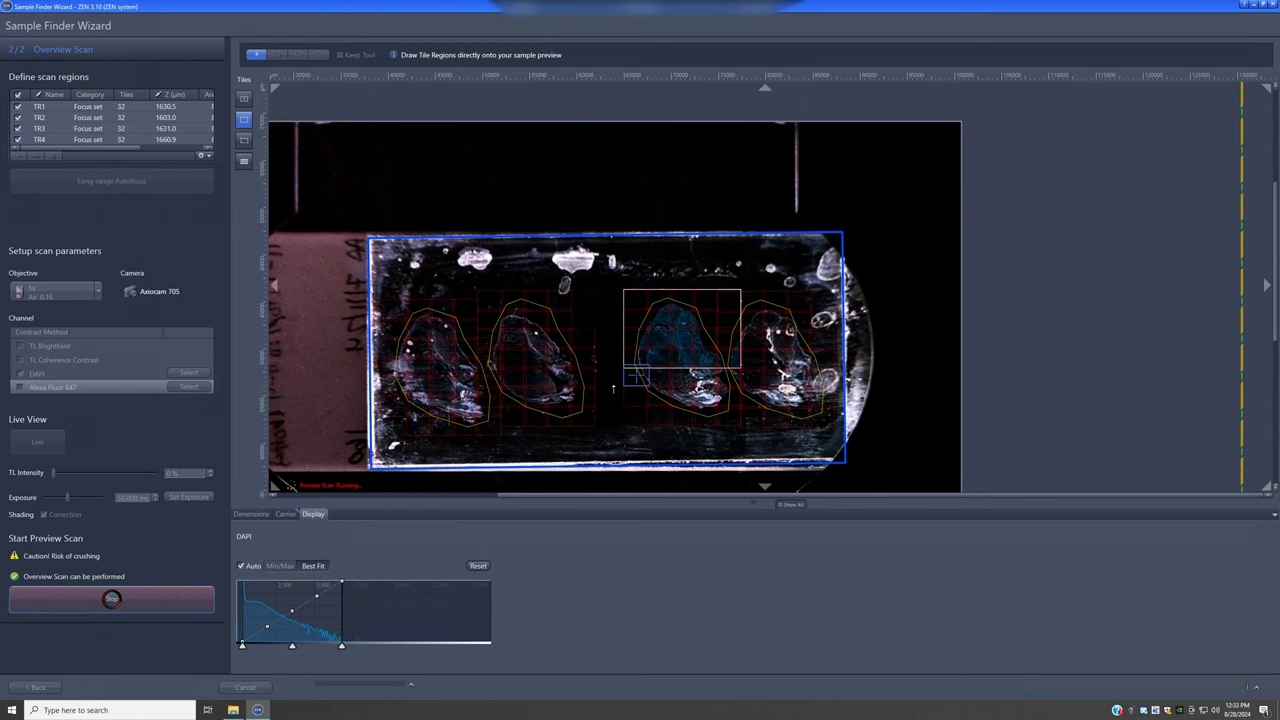
pyautogui.scroll(1, 682, 377)
pyautogui.scroll(1, 683, 378)
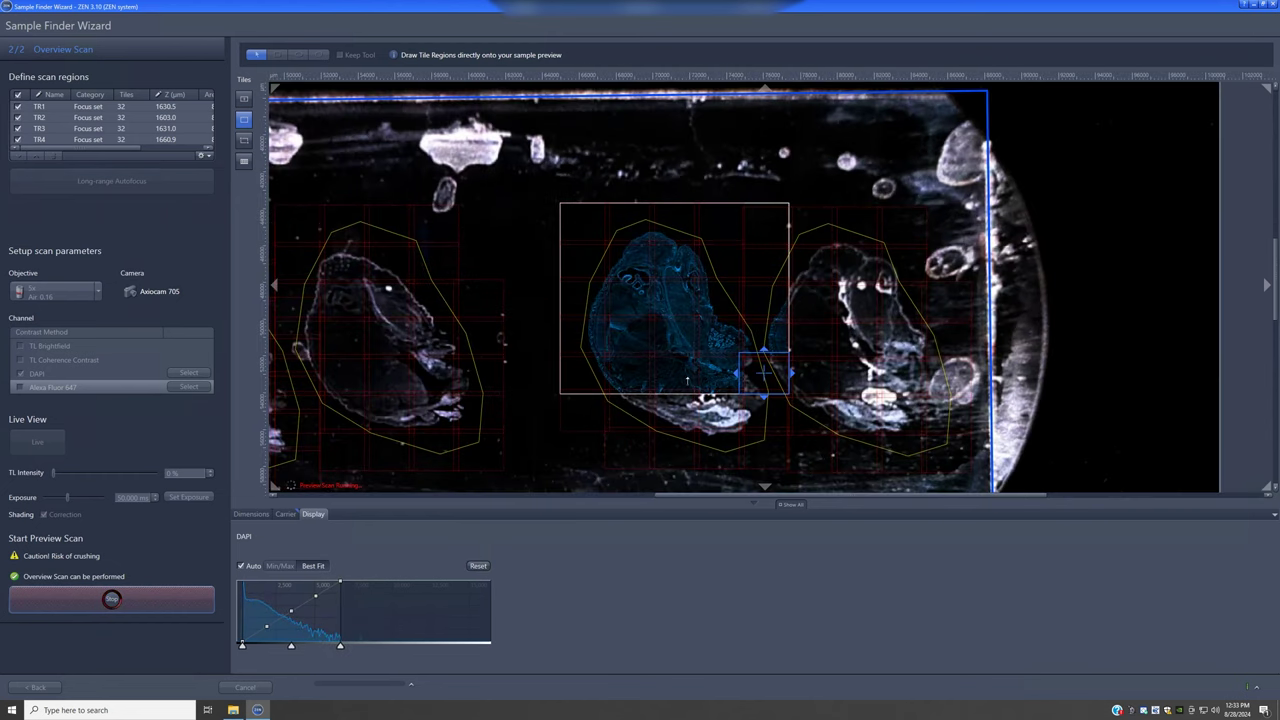
pyautogui.scroll(1, 684, 379)
pyautogui.scroll(1, 685, 379)
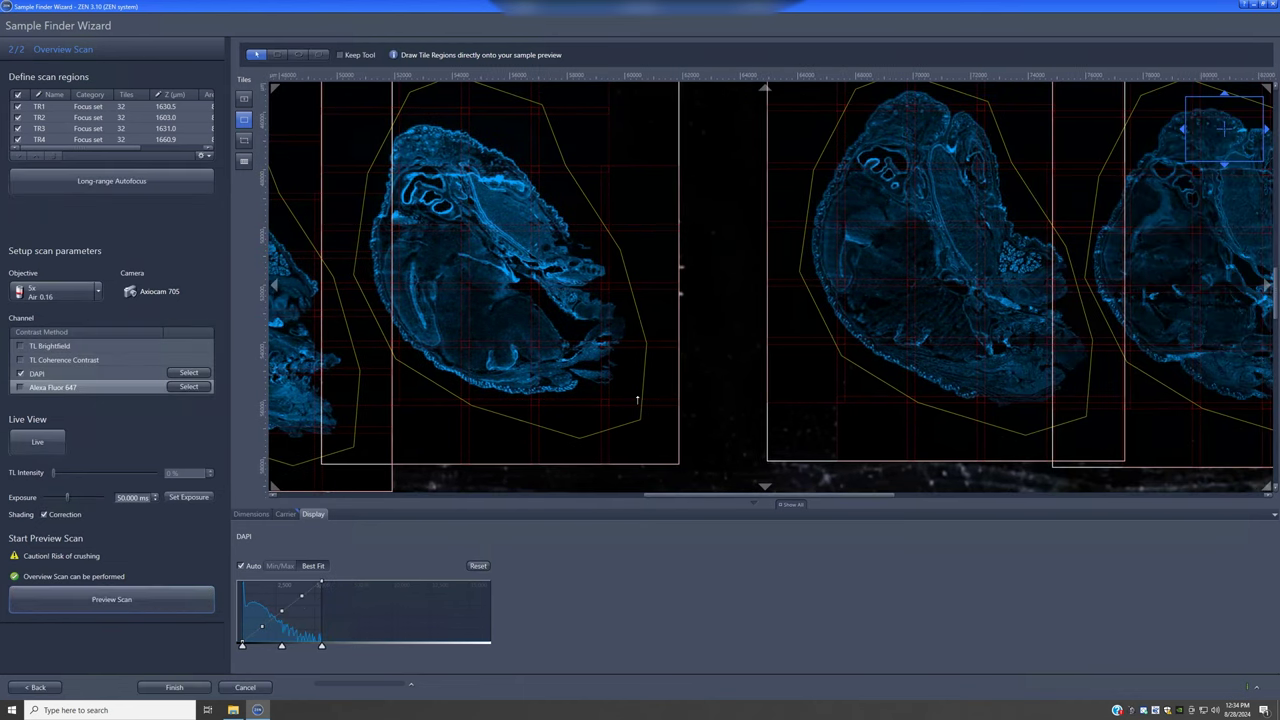
# Finish the Sample Finder, choose experiment MSL_DAPI_af488_af568_af647, and expand its More options.
pyautogui.click(175, 687)
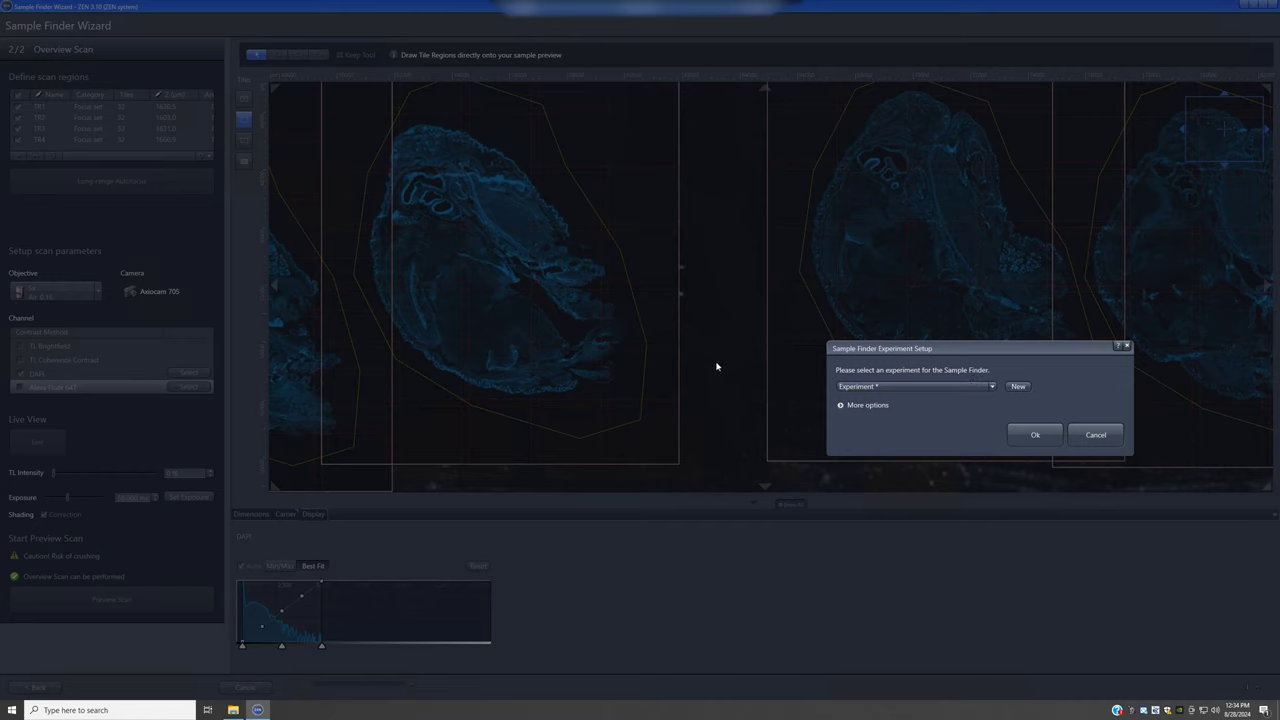
pyautogui.click(890, 390)
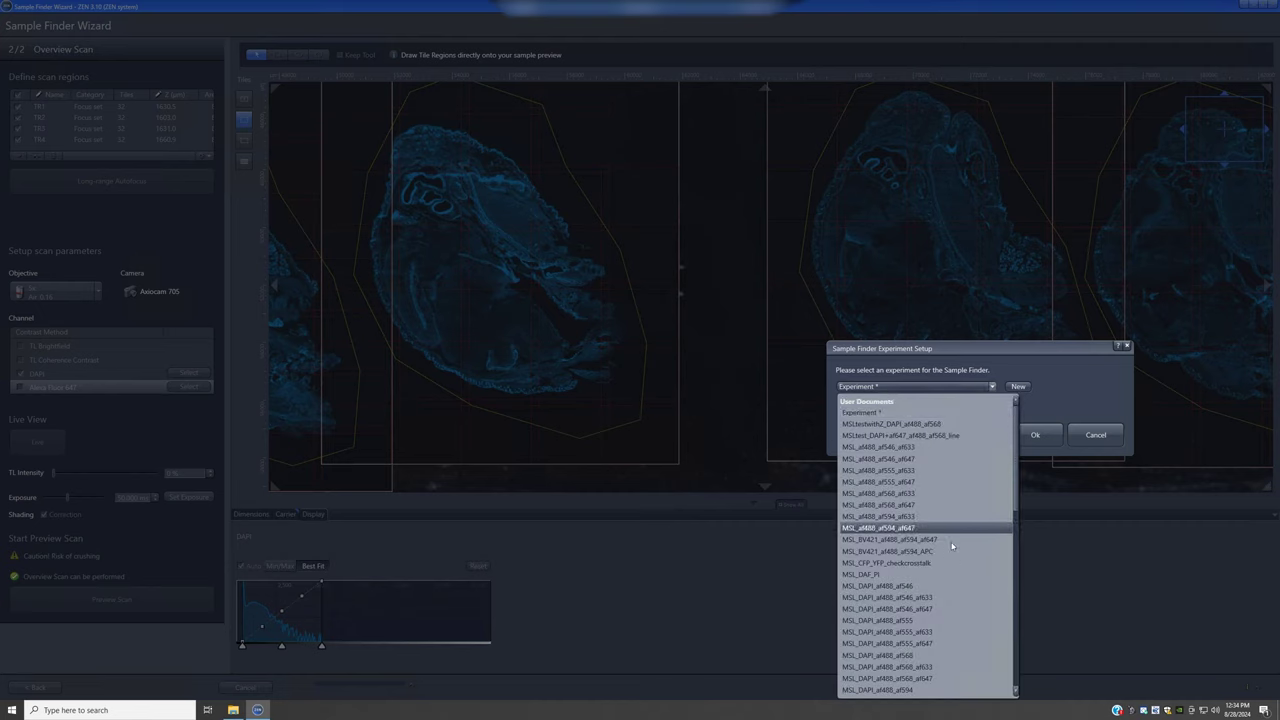
pyautogui.click(939, 679)
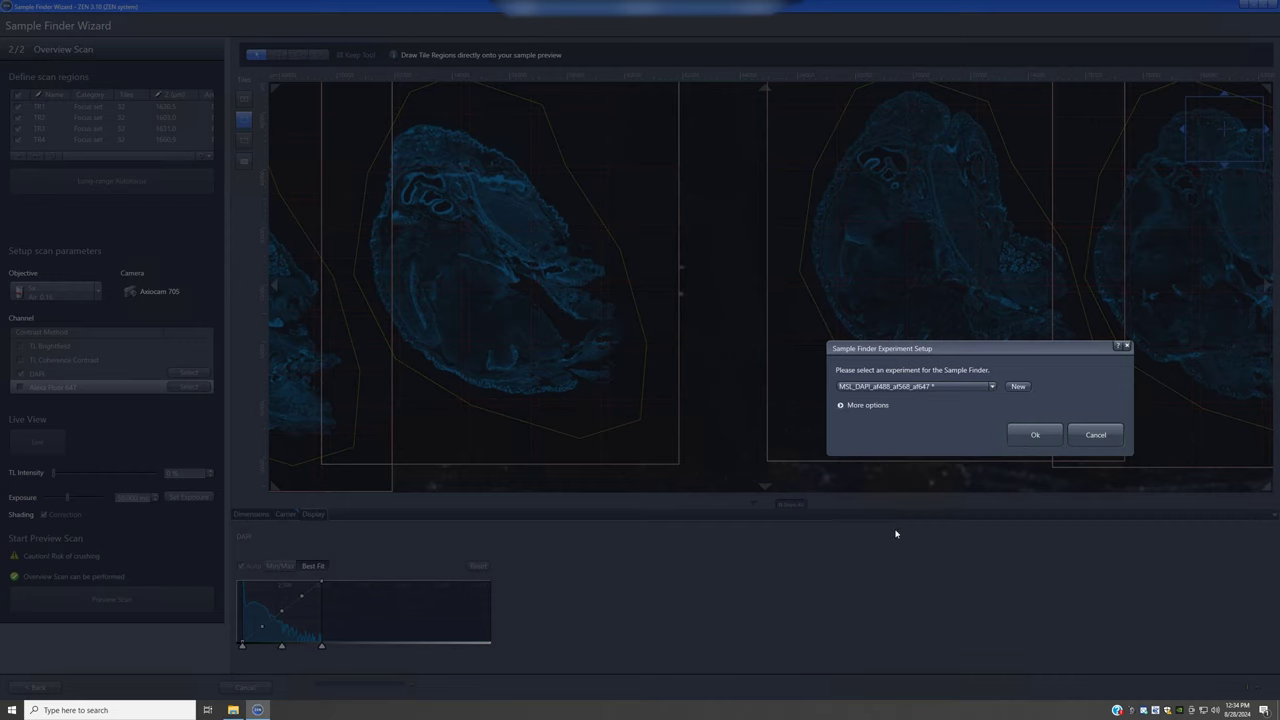
pyautogui.click(858, 407)
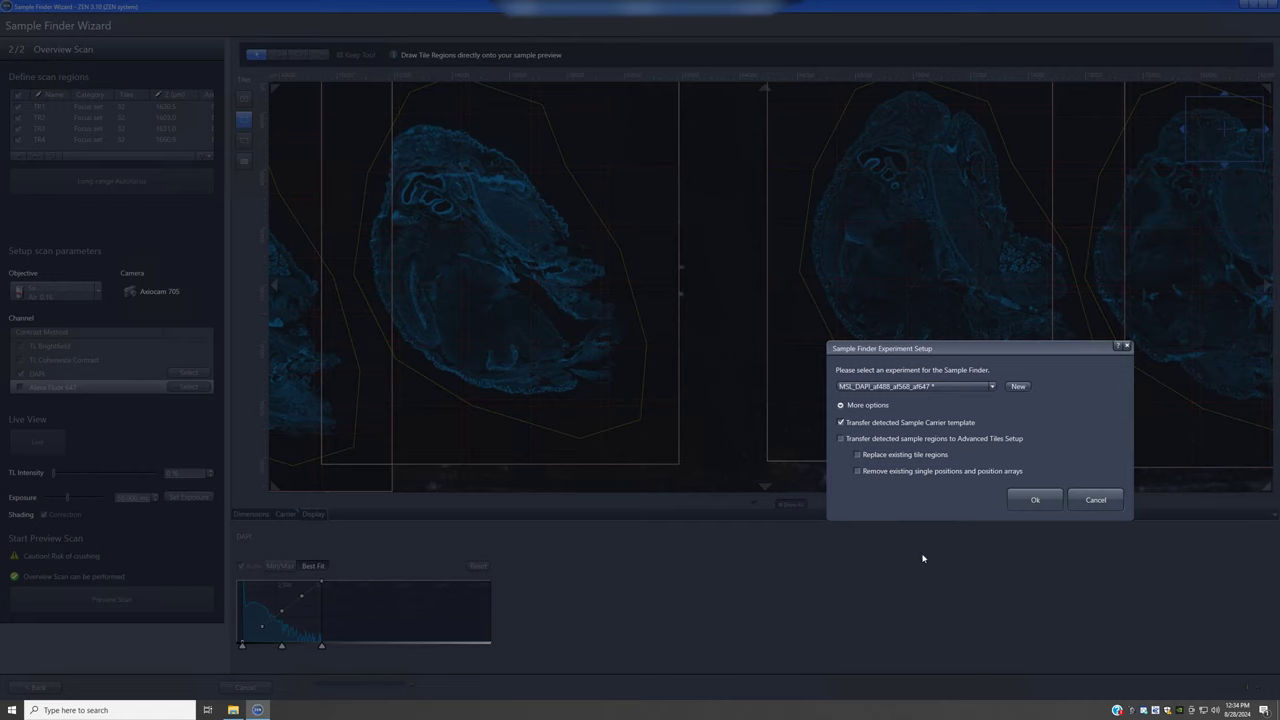
pyautogui.click(1040, 500)
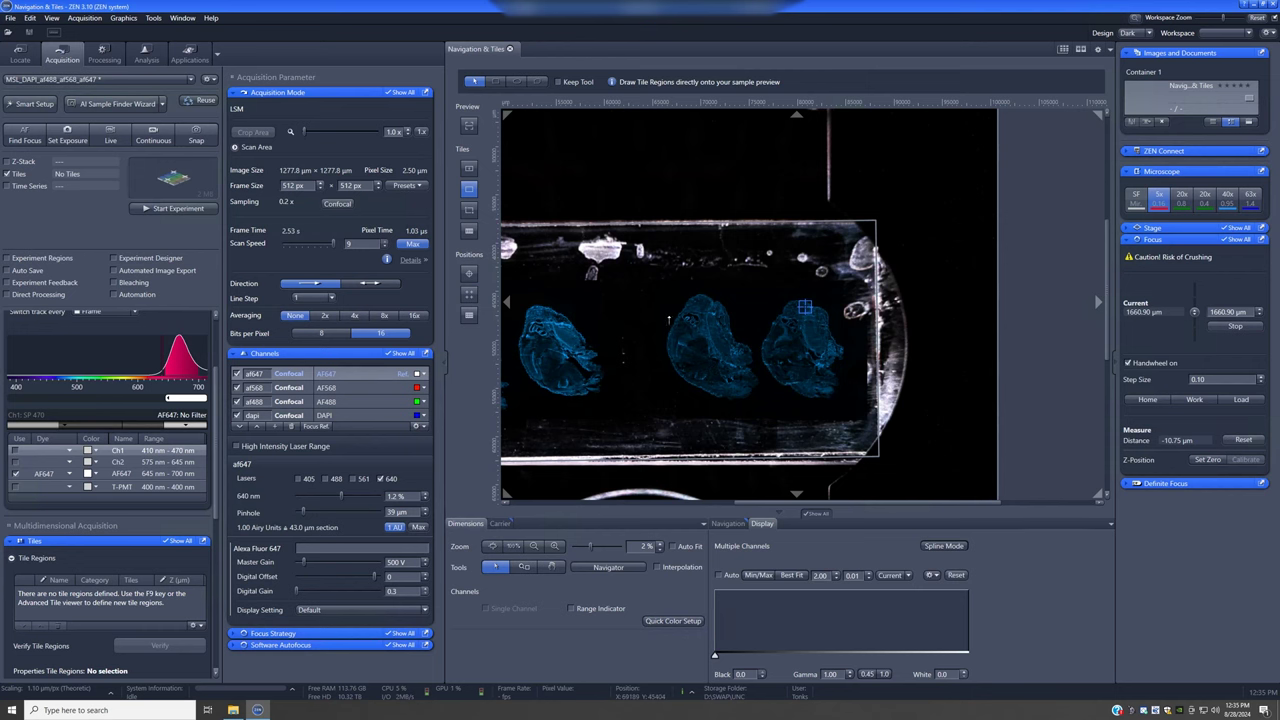
pyautogui.scroll(-2, 659, 334)
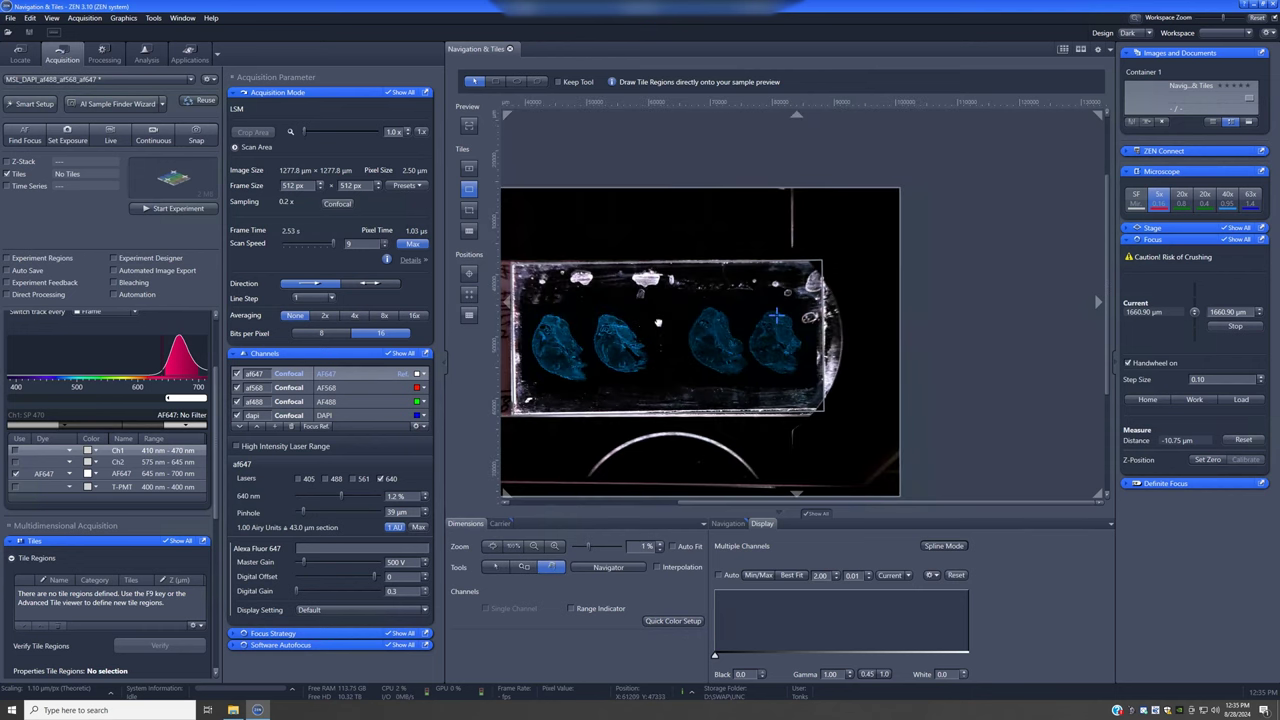
pyautogui.moveTo(646, 324); pyautogui.dragTo(805, 272)
pyautogui.click(805, 273)
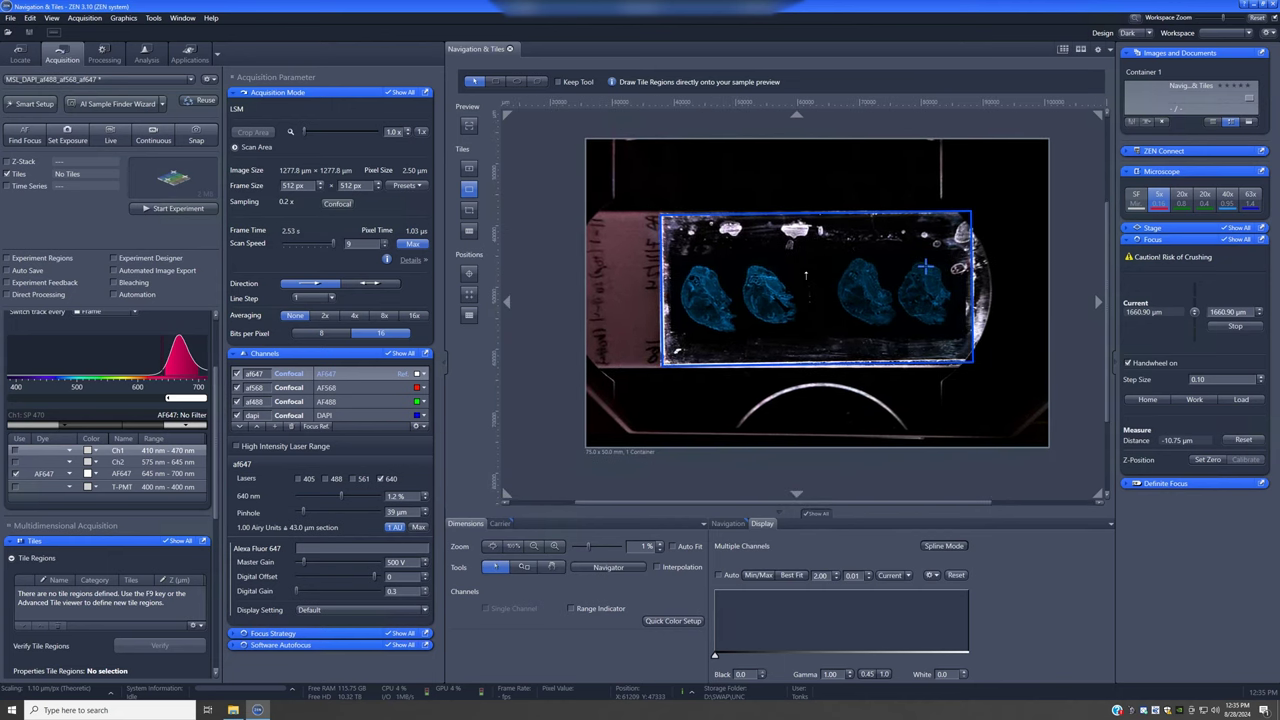
pyautogui.scroll(2, 808, 284)
pyautogui.scroll(1, 810, 288)
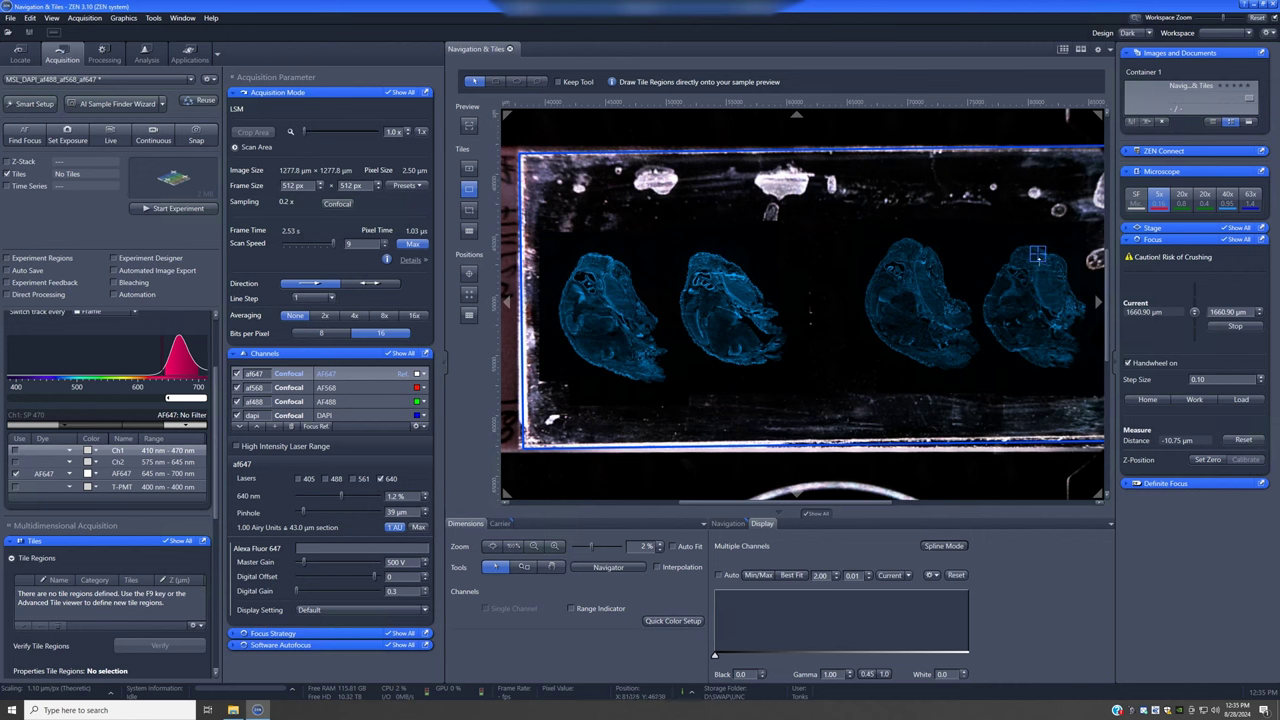
pyautogui.click(1180, 203)
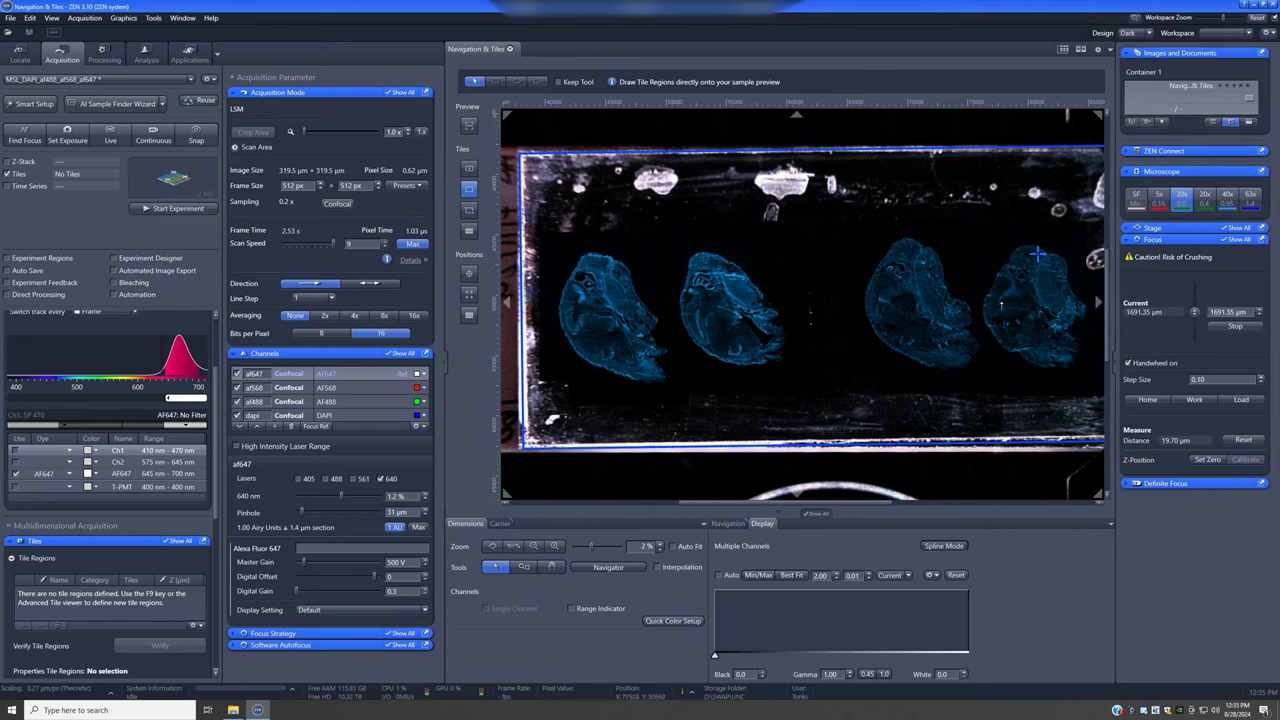
pyautogui.scroll(3, 701, 283)
pyautogui.scroll(2, 715, 295)
pyautogui.scroll(2, 730, 308)
pyautogui.scroll(2, 749, 321)
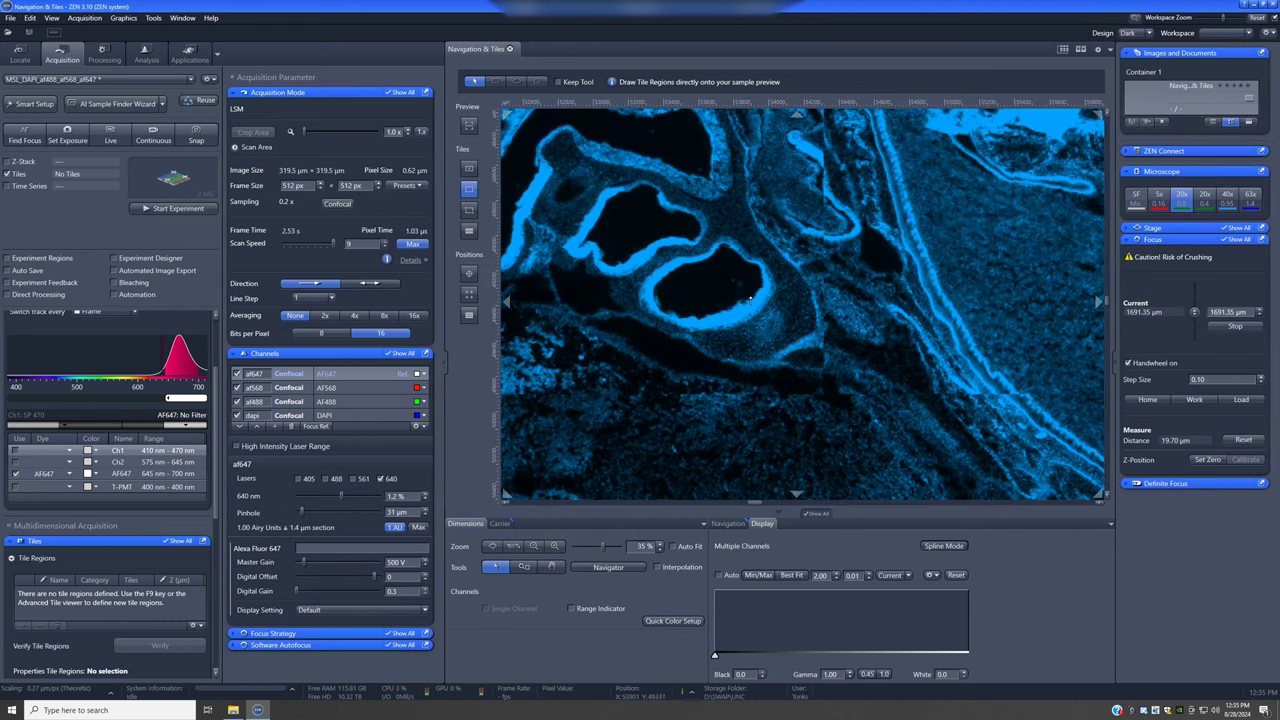
pyautogui.scroll(1, 764, 287)
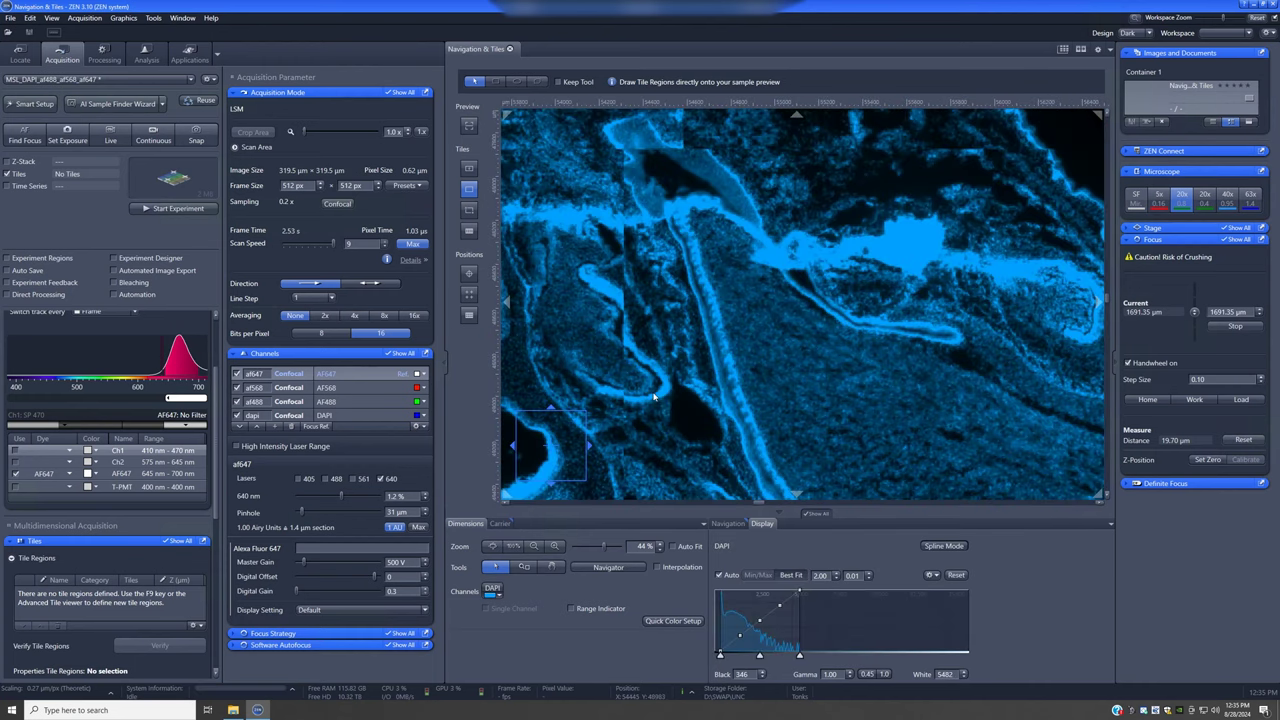
# Select the dapi channel and run a Live scan shown in a Separate Container window.
pyautogui.click(343, 415)
pyautogui.click(110, 133)
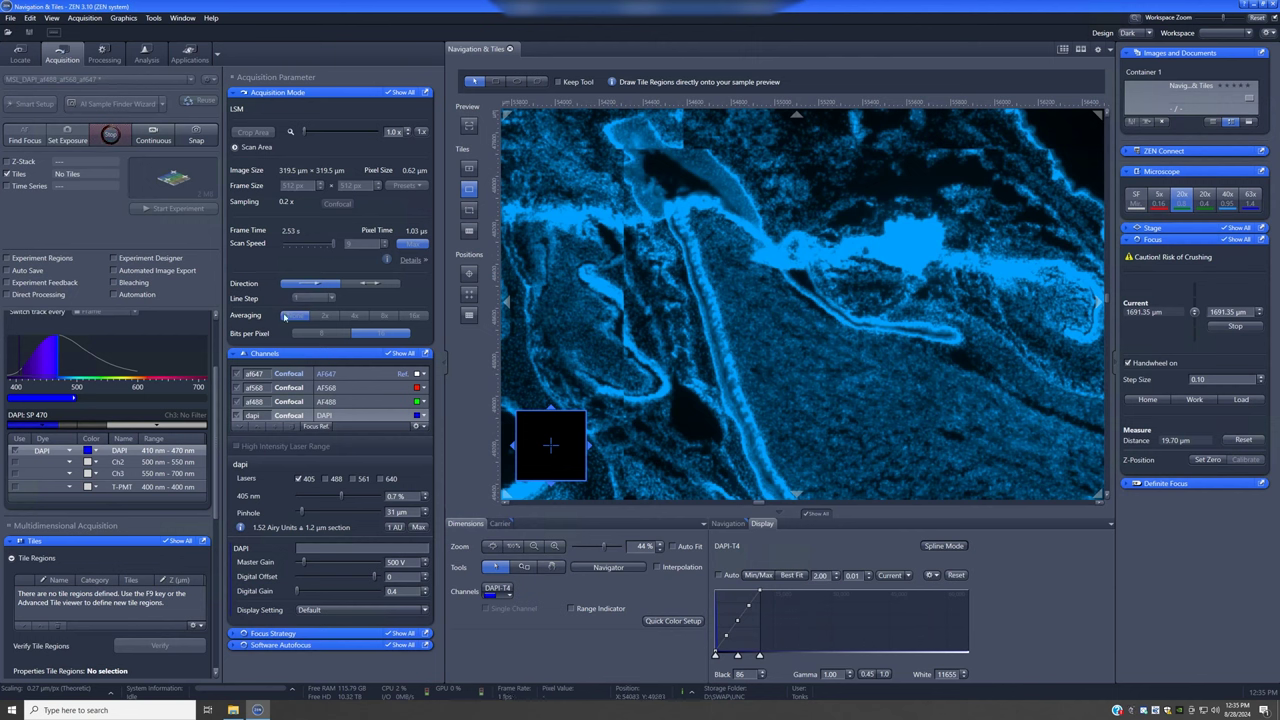
pyautogui.click(111, 136)
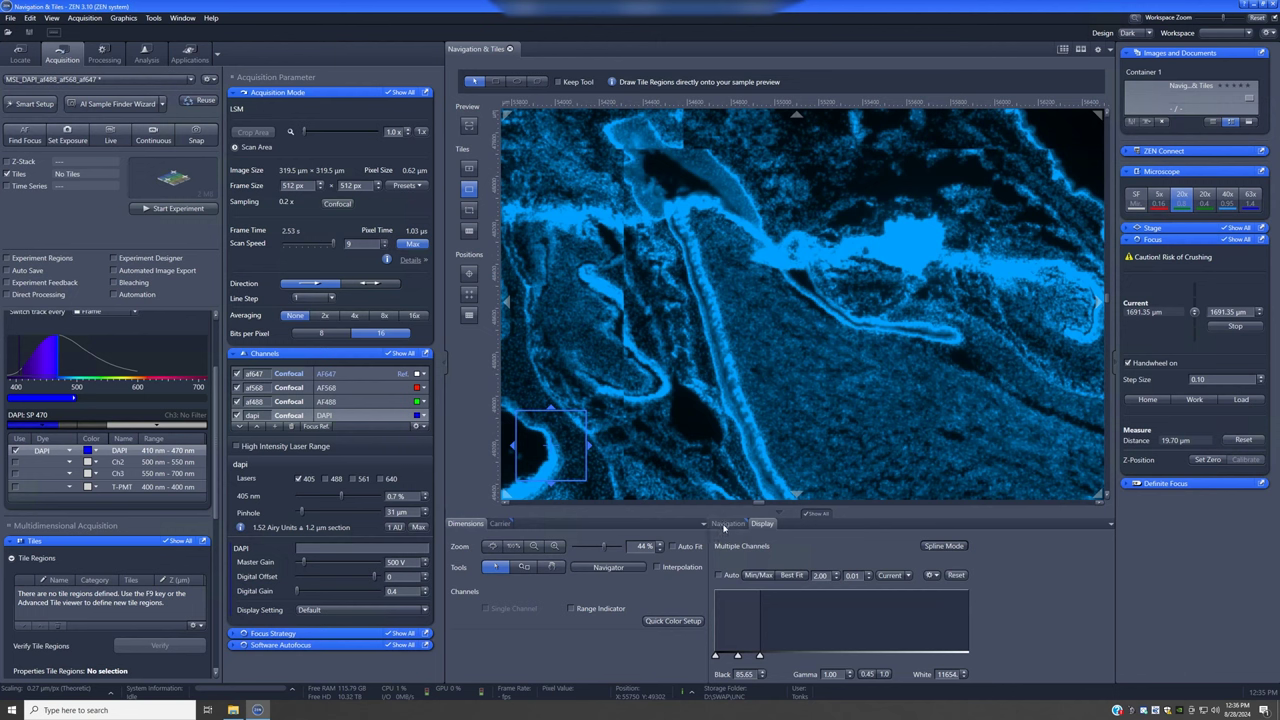
pyautogui.click(727, 524)
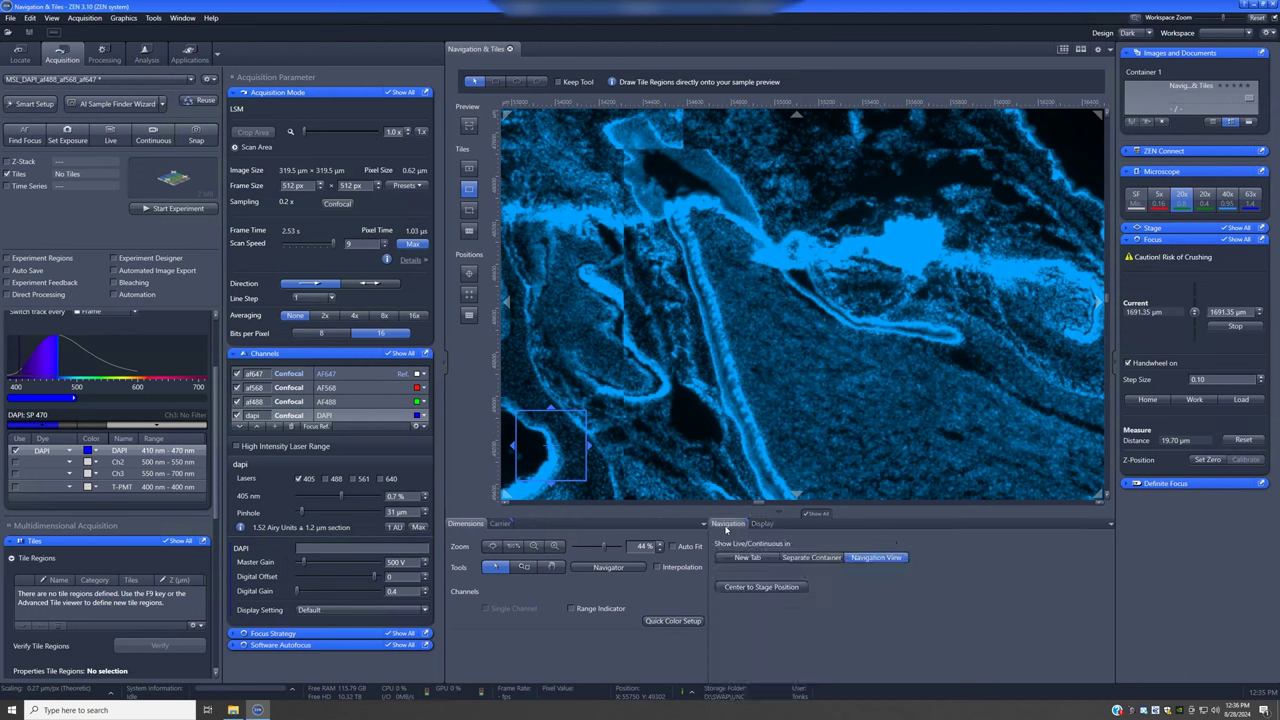
pyautogui.click(802, 560)
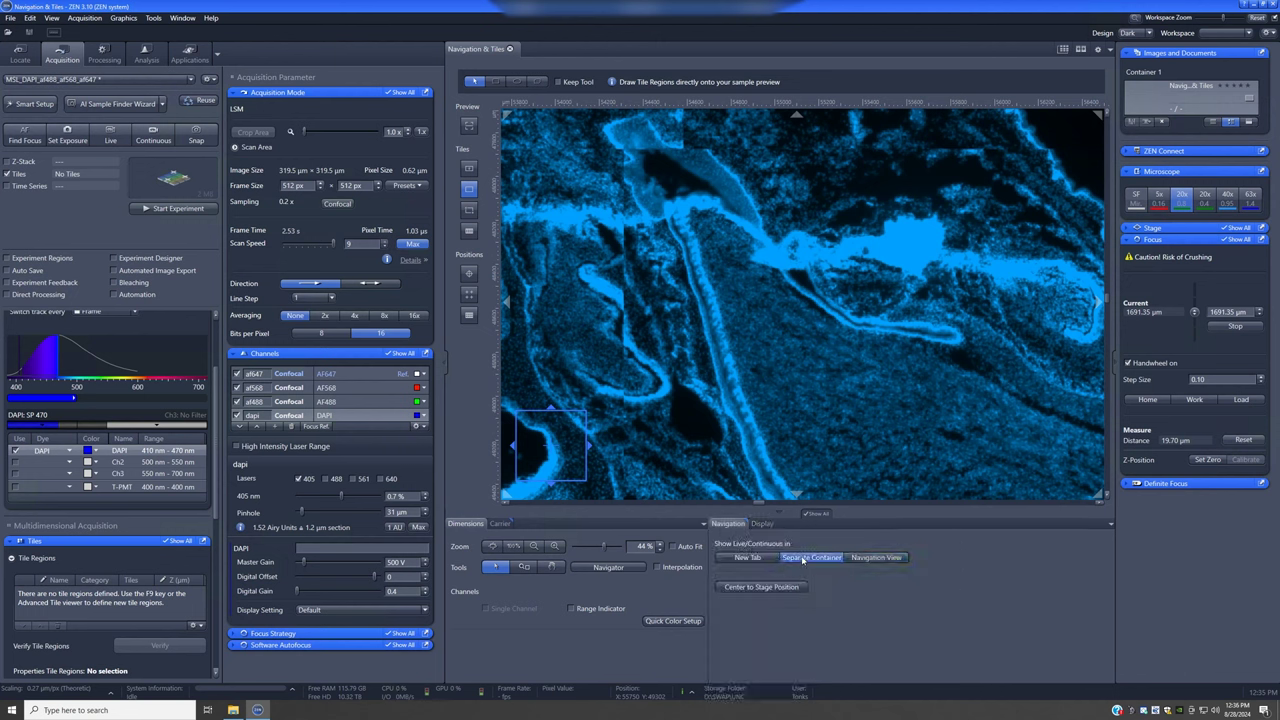
pyautogui.click(111, 137)
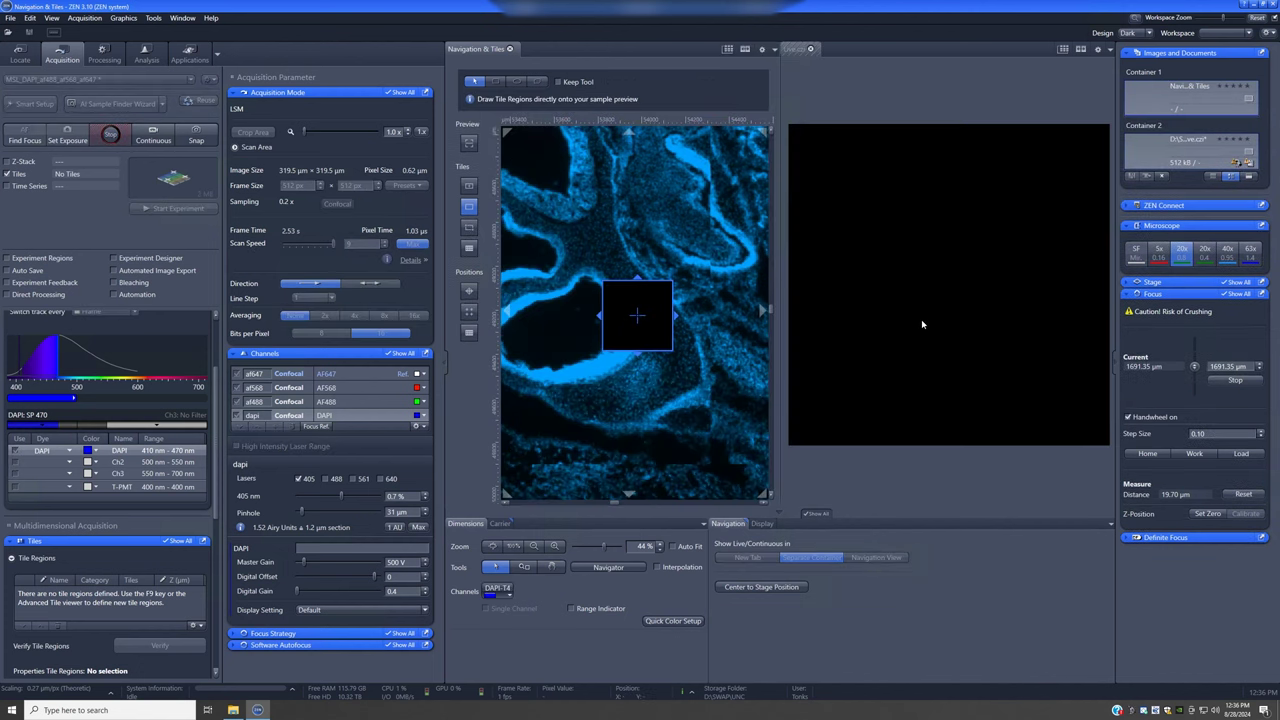
pyautogui.click(796, 78)
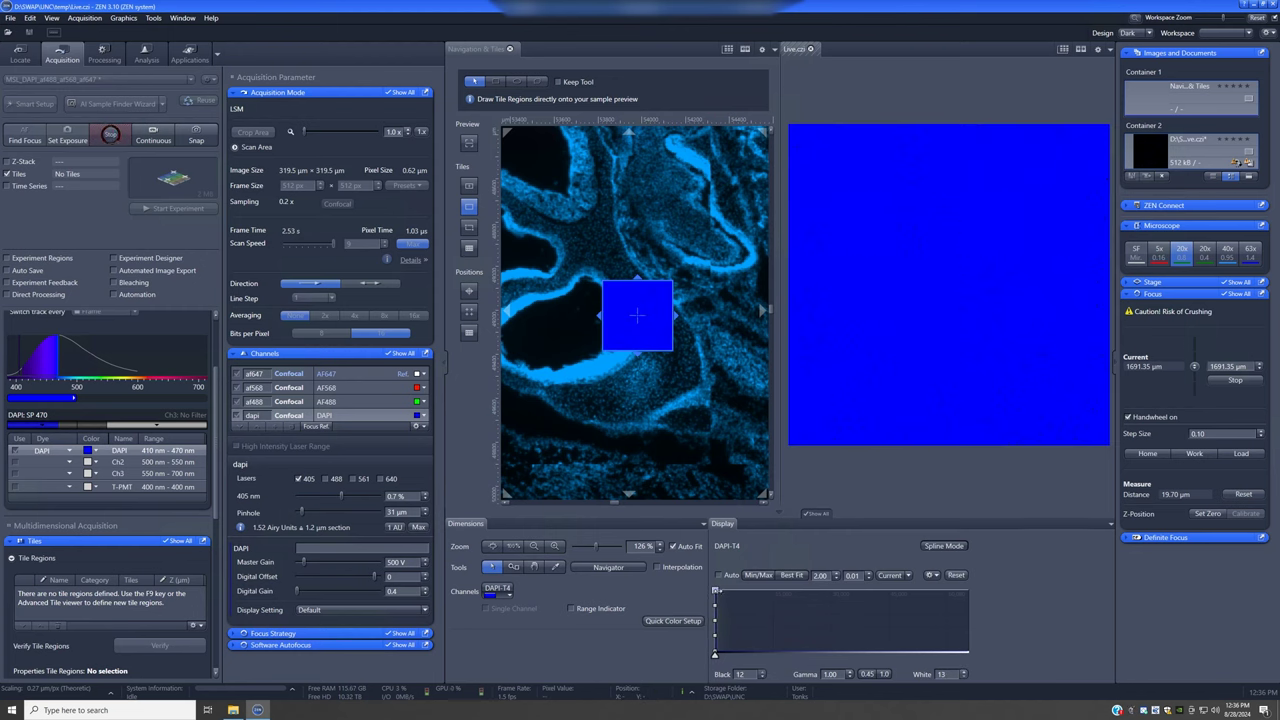
# Turn on the Range Indicator and wheel-focus the live DAPI image.
pyautogui.click(618, 610)
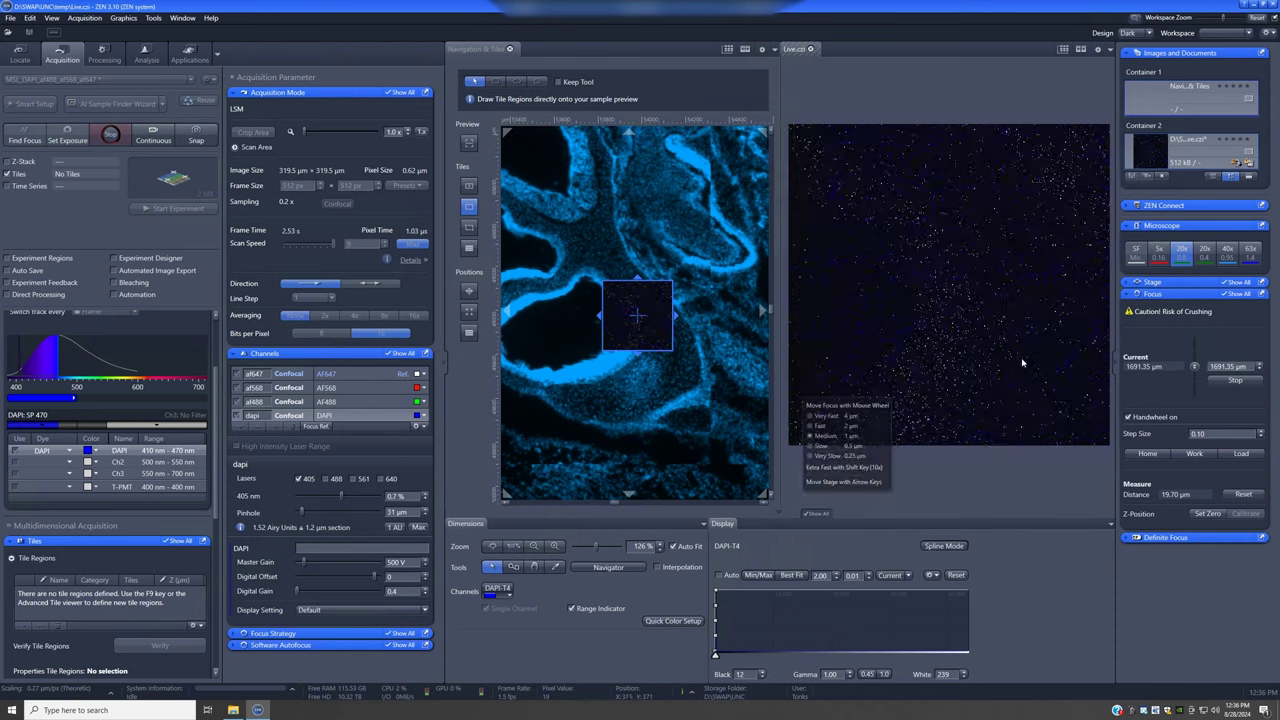
pyautogui.scroll(-7, 1022, 363)
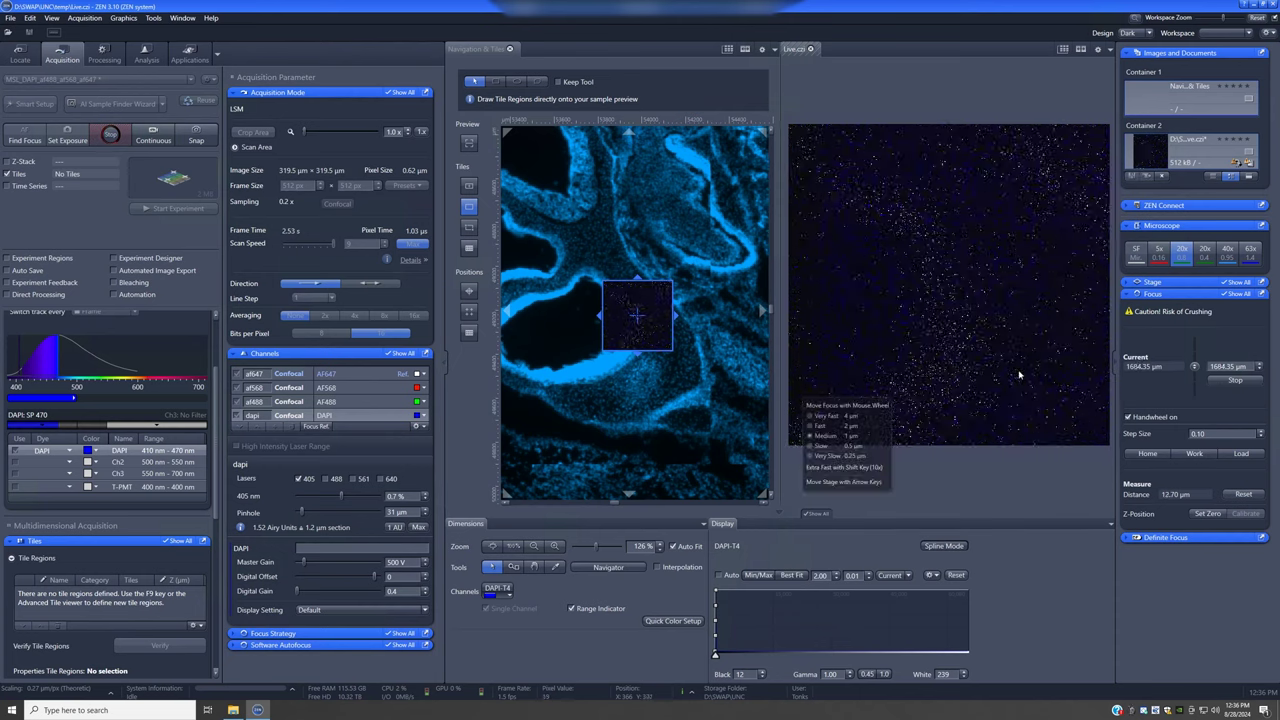
pyautogui.scroll(-5, 1019, 374)
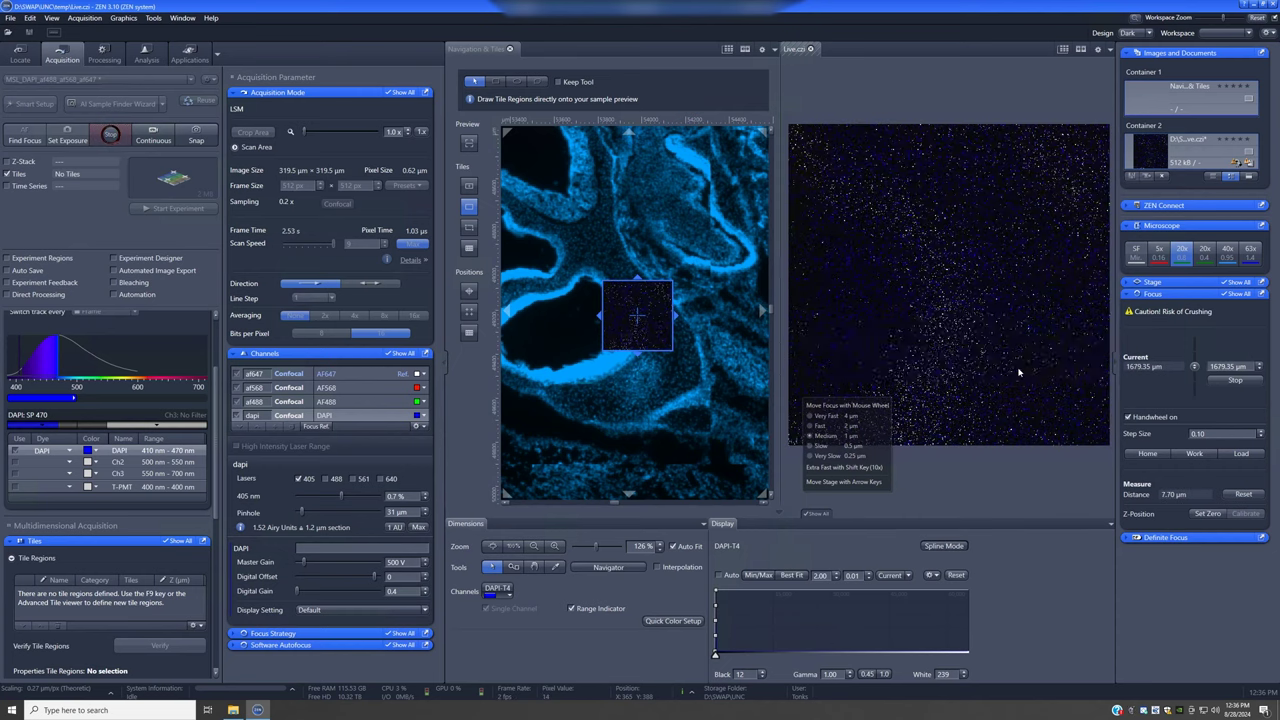
pyautogui.scroll(-1, 1020, 366)
pyautogui.scroll(-1, 1020, 374)
pyautogui.scroll(-1, 974, 374)
pyautogui.scroll(-1, 980, 374)
pyautogui.scroll(-2, 982, 370)
pyautogui.scroll(-1, 983, 372)
pyautogui.scroll(-2, 984, 378)
pyautogui.scroll(-1, 985, 386)
pyautogui.scroll(-2, 985, 386)
pyautogui.scroll(-2, 983, 384)
pyautogui.scroll(-2, 982, 384)
pyautogui.scroll(-1, 981, 384)
pyautogui.scroll(-1, 975, 382)
# Set wheel focus speed to Fast, focus to about 1645 µm, and apply Best Fit contrast.
pyautogui.click(840, 425)
pyautogui.scroll(-1, 1006, 335)
pyautogui.scroll(-1, 1006, 336)
pyautogui.scroll(-1, 1006, 338)
pyautogui.scroll(-1, 1006, 346)
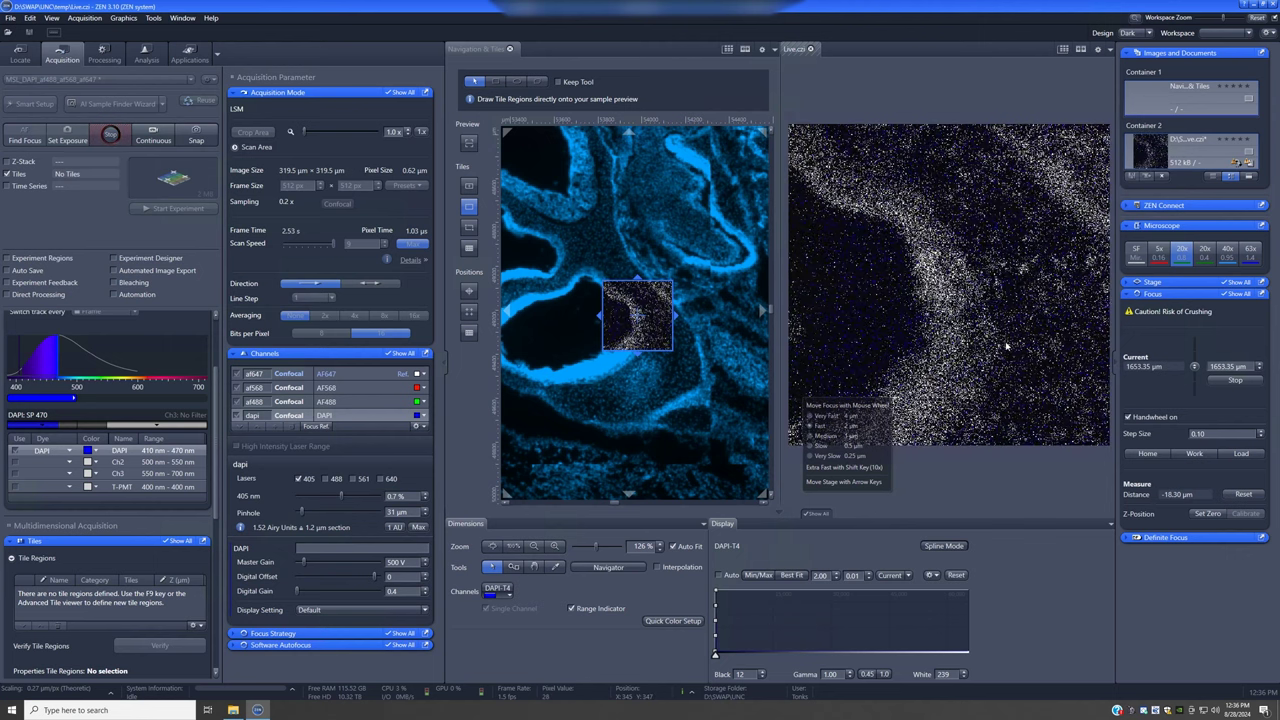
pyautogui.scroll(-1, 1006, 346)
pyautogui.scroll(-1, 1006, 346)
pyautogui.scroll(-1, 1006, 346)
pyautogui.scroll(-1, 1006, 346)
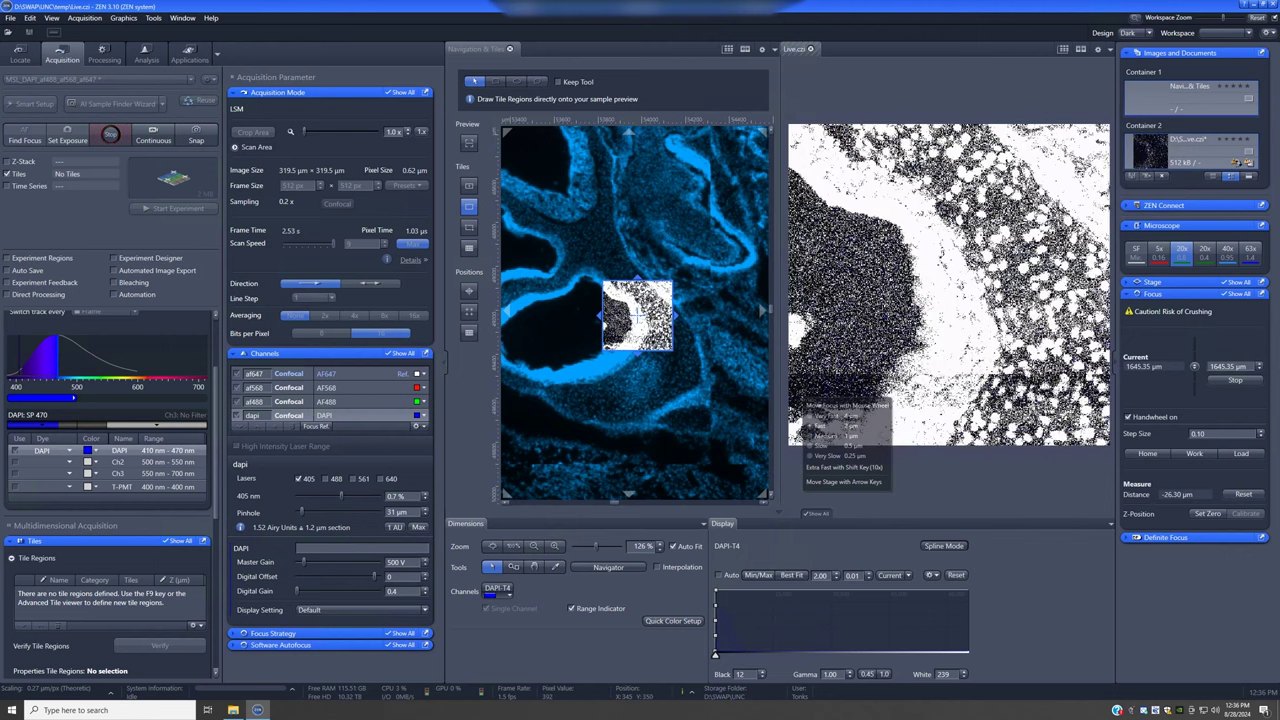
pyautogui.click(790, 575)
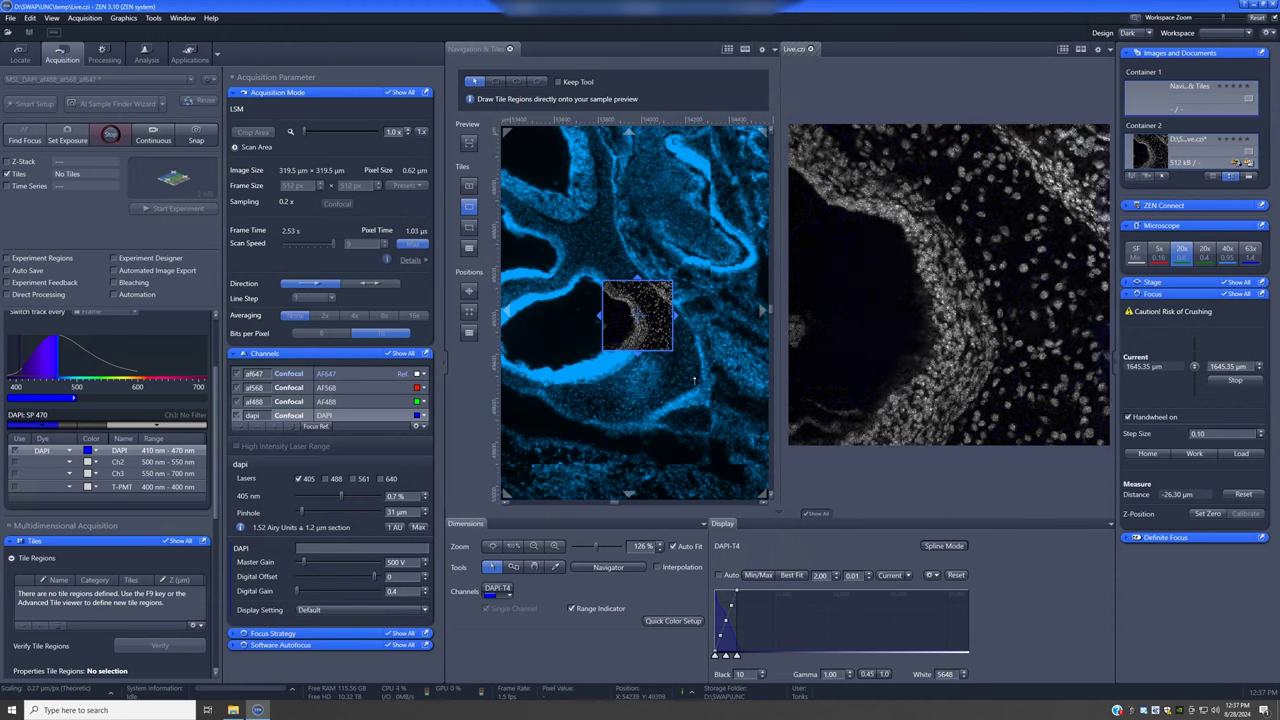
# Check the af488 and af647 channels live, applying Best Fit to the display range.
pyautogui.click(344, 402)
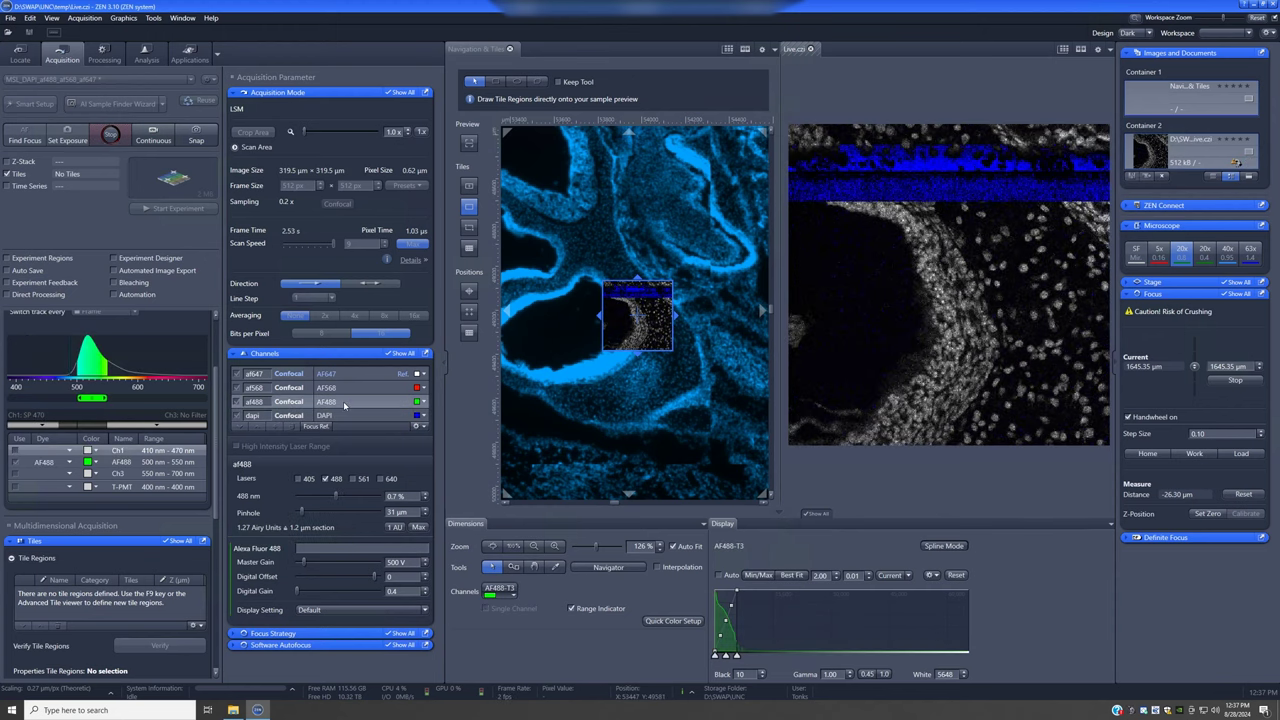
pyautogui.click(792, 576)
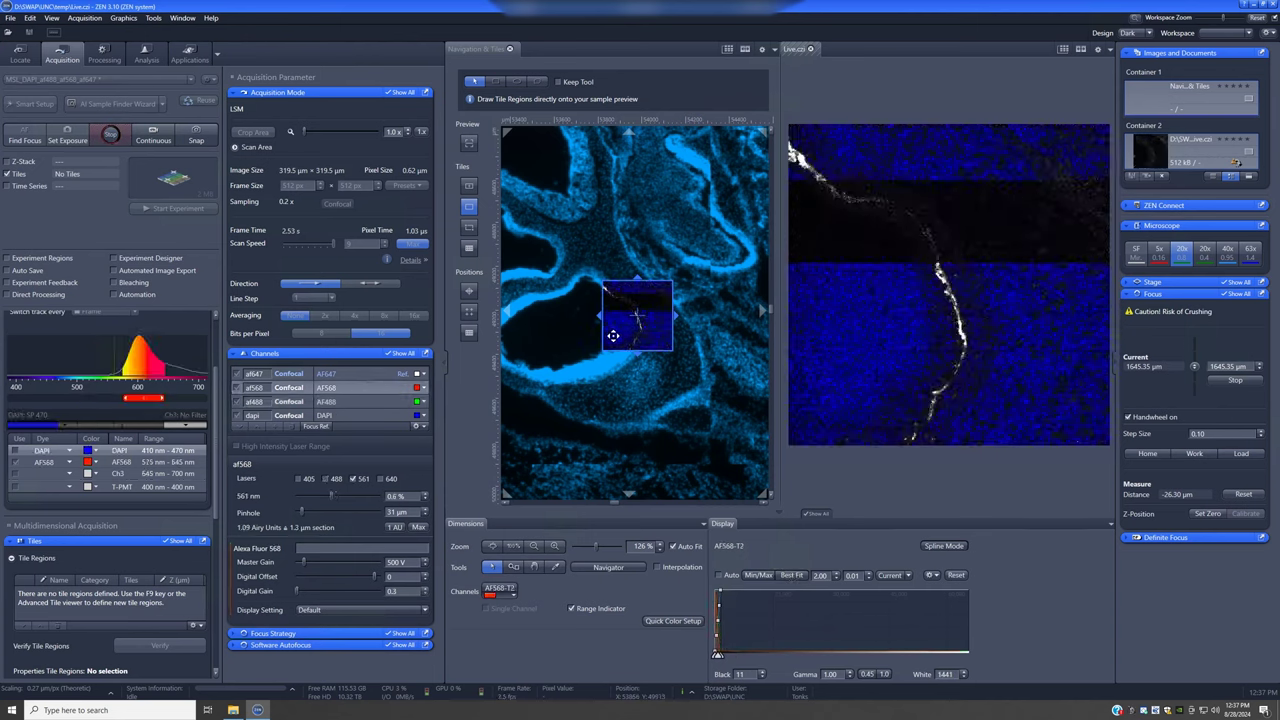
pyautogui.click(802, 578)
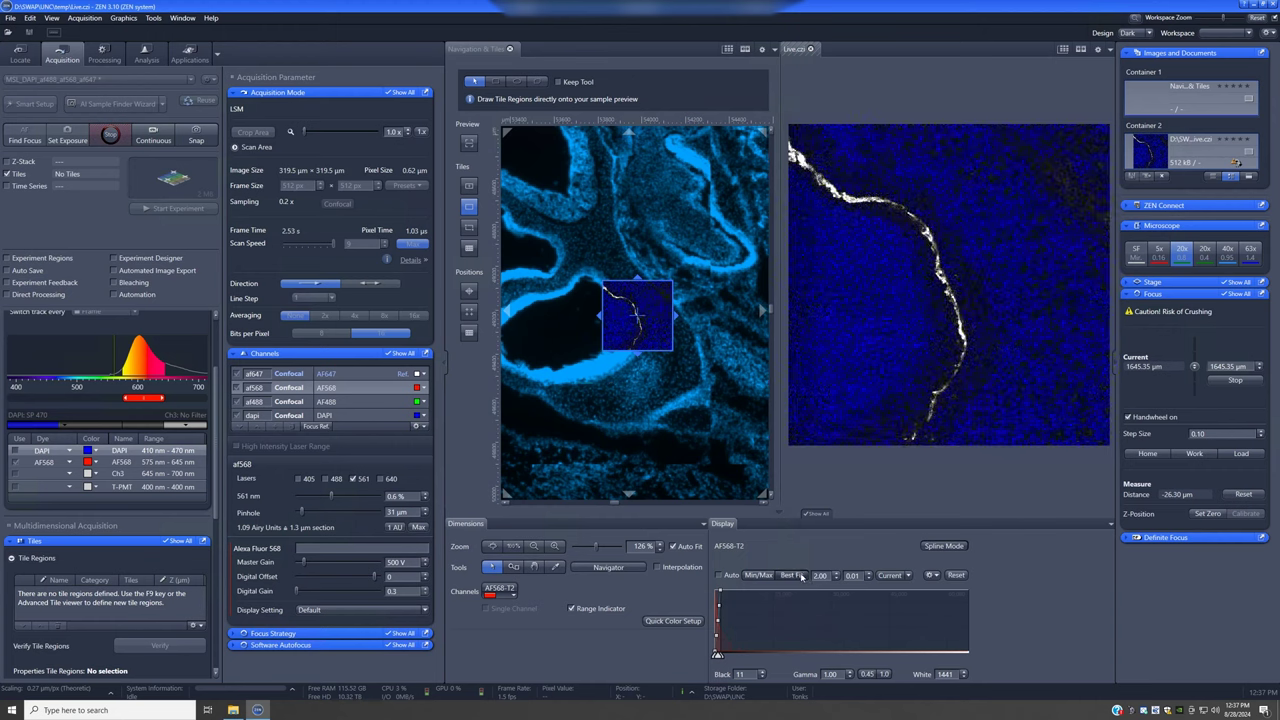
pyautogui.click(337, 375)
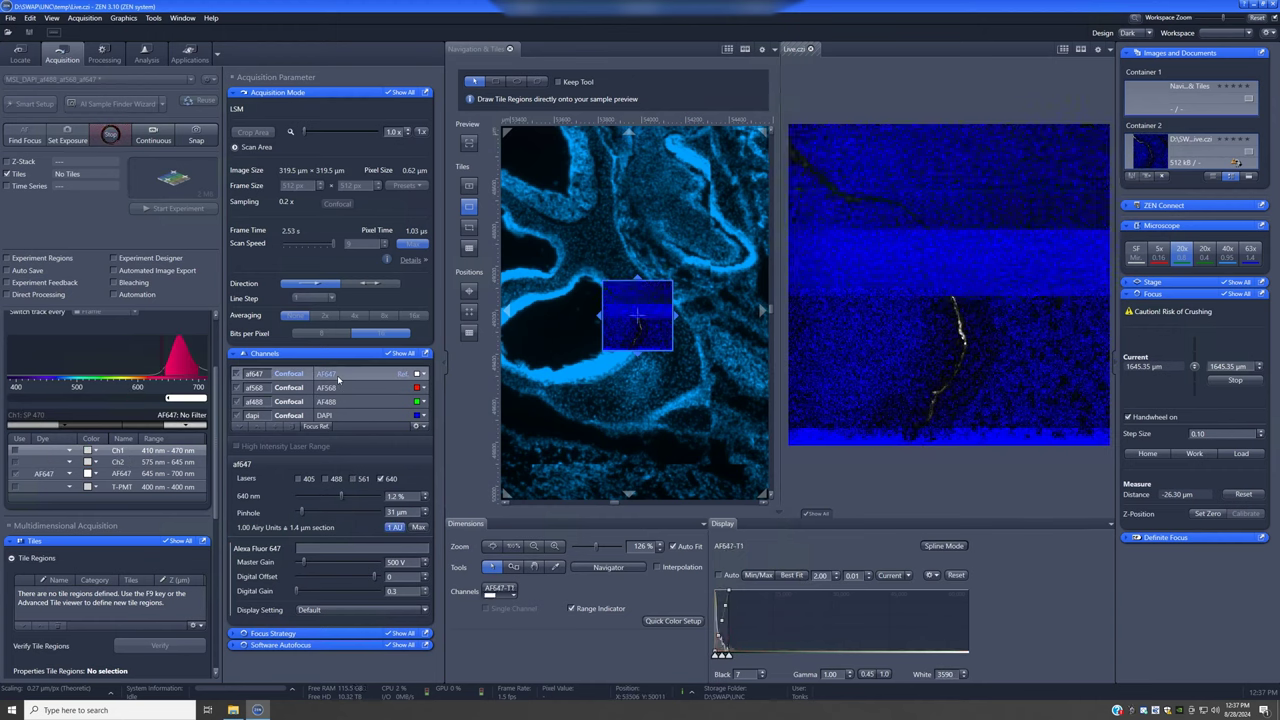
# Move the stage to the tissue's top edge, refocus to 1637.35 µm, and stop Live.
pyautogui.doubleClick(622, 263)
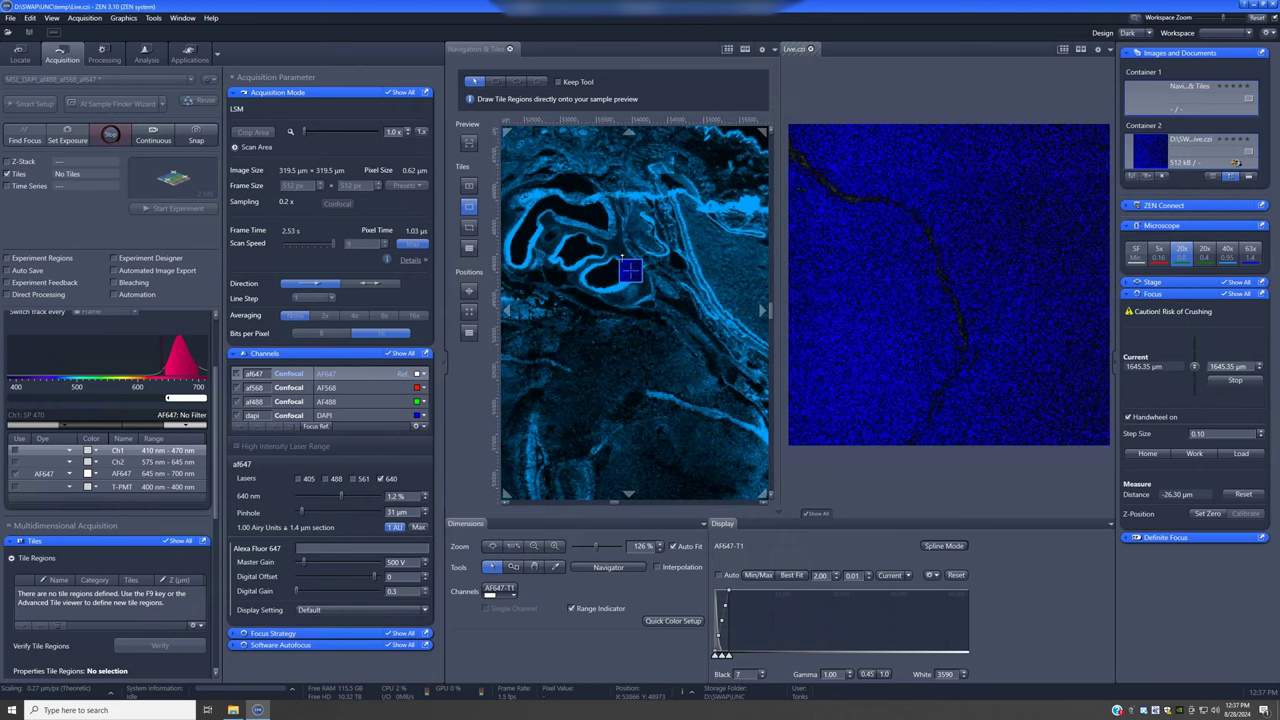
pyautogui.scroll(-3, 621, 257)
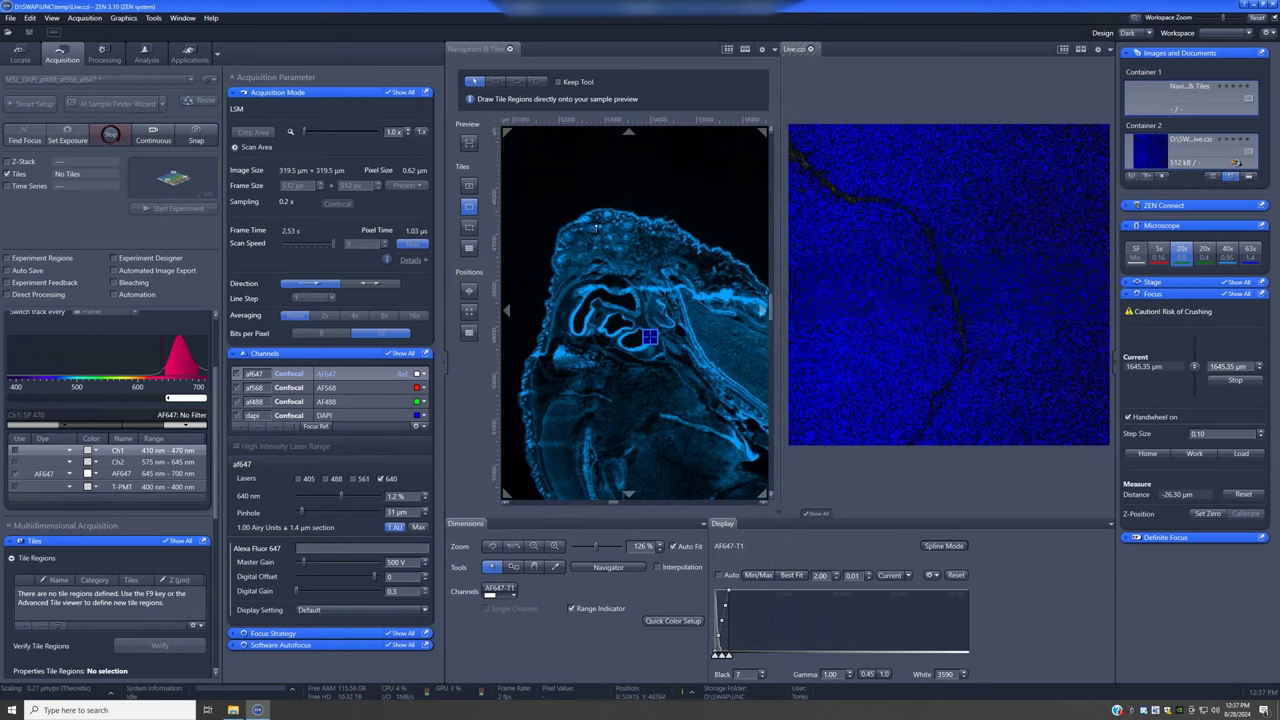
pyautogui.doubleClick(588, 220)
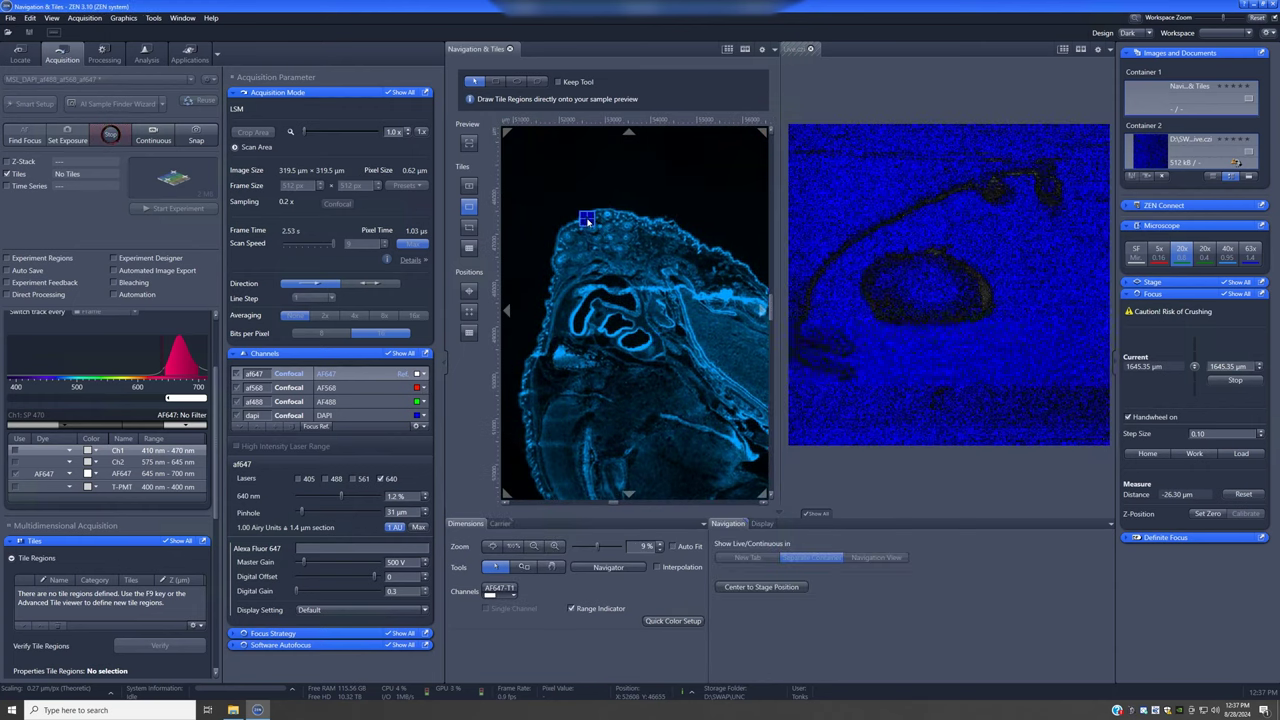
pyautogui.click(1000, 316)
pyautogui.scroll(-4, 1000, 316)
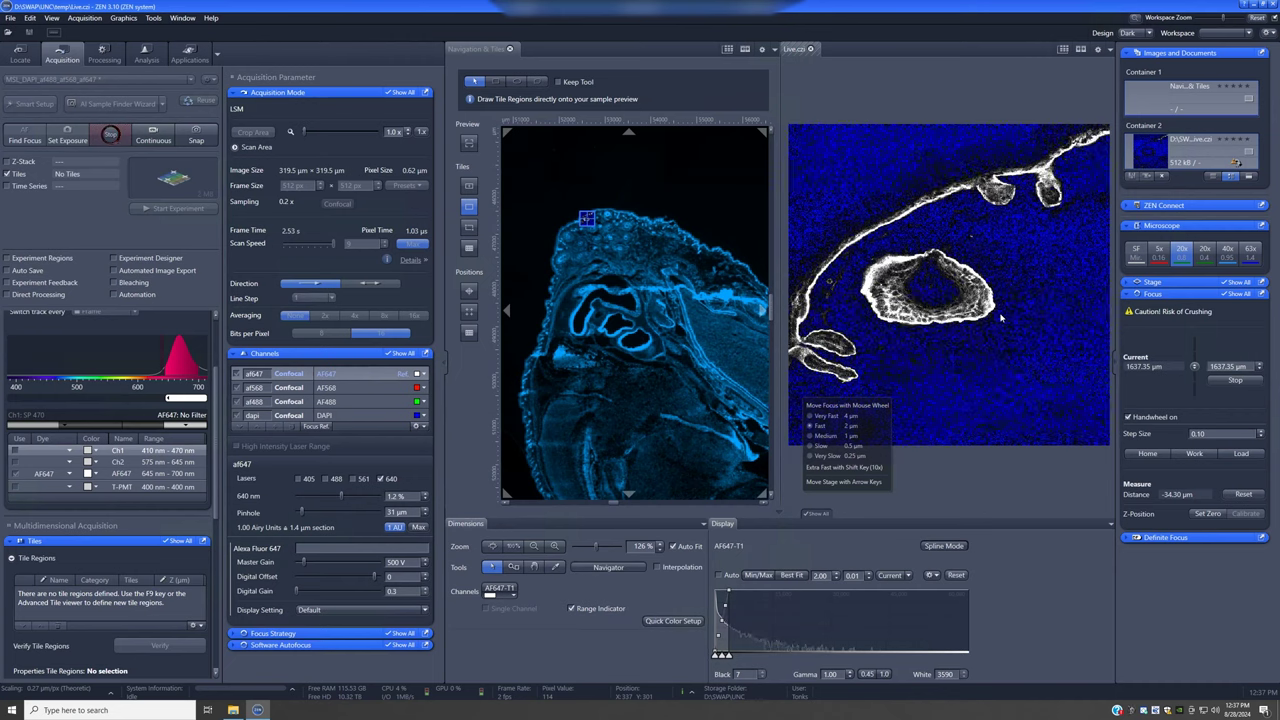
pyautogui.scroll(1, 590, 225)
pyautogui.scroll(1, 570, 226)
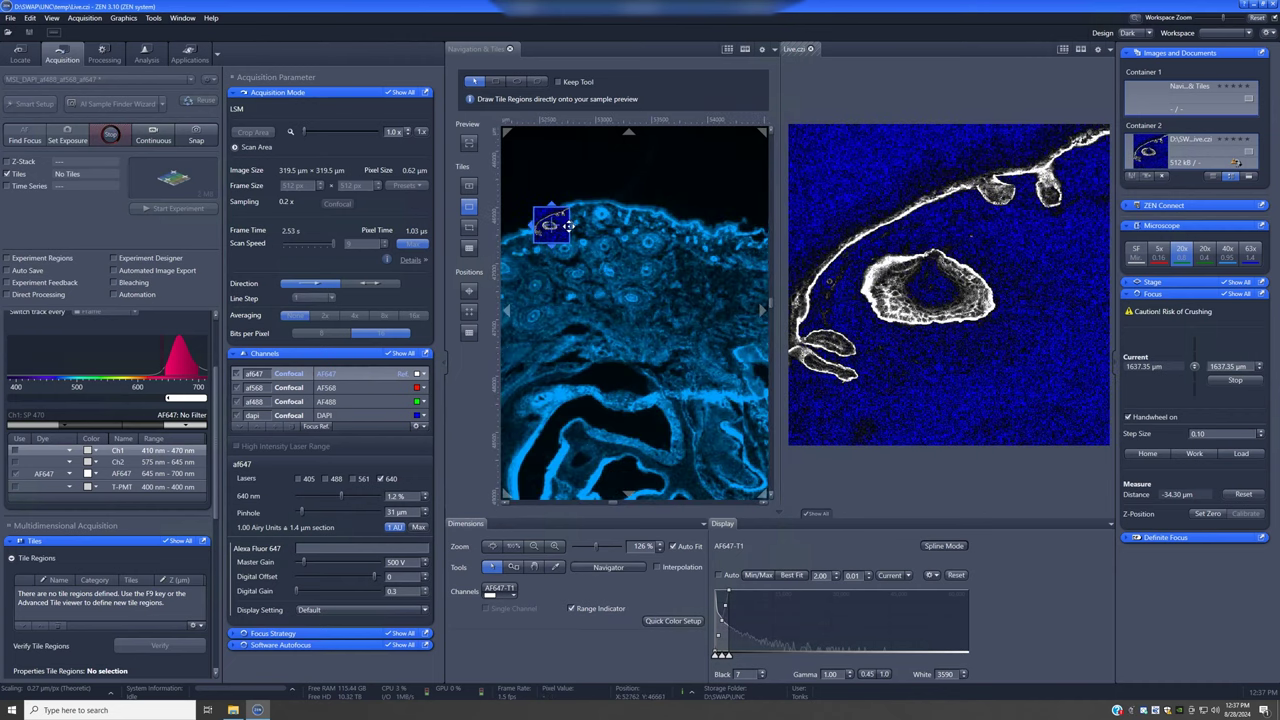
pyautogui.scroll(1, 555, 228)
pyautogui.moveTo(582, 216); pyautogui.dragTo(637, 211)
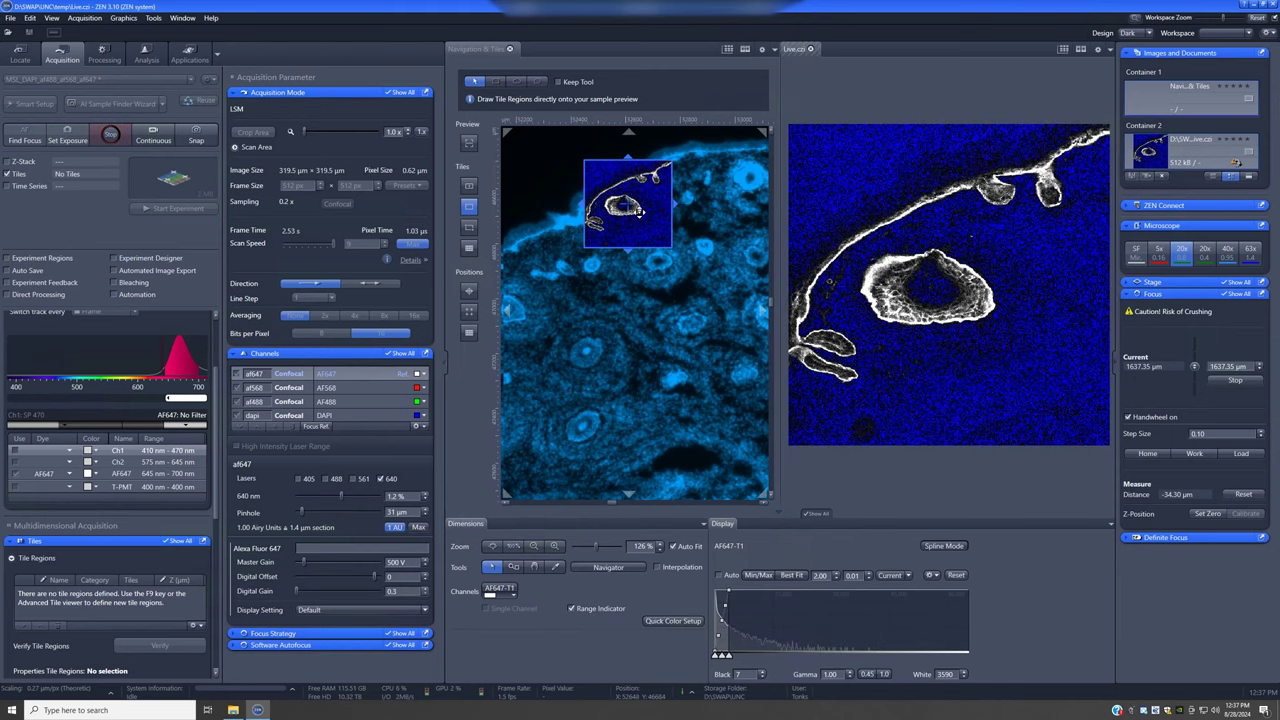
pyautogui.click(111, 137)
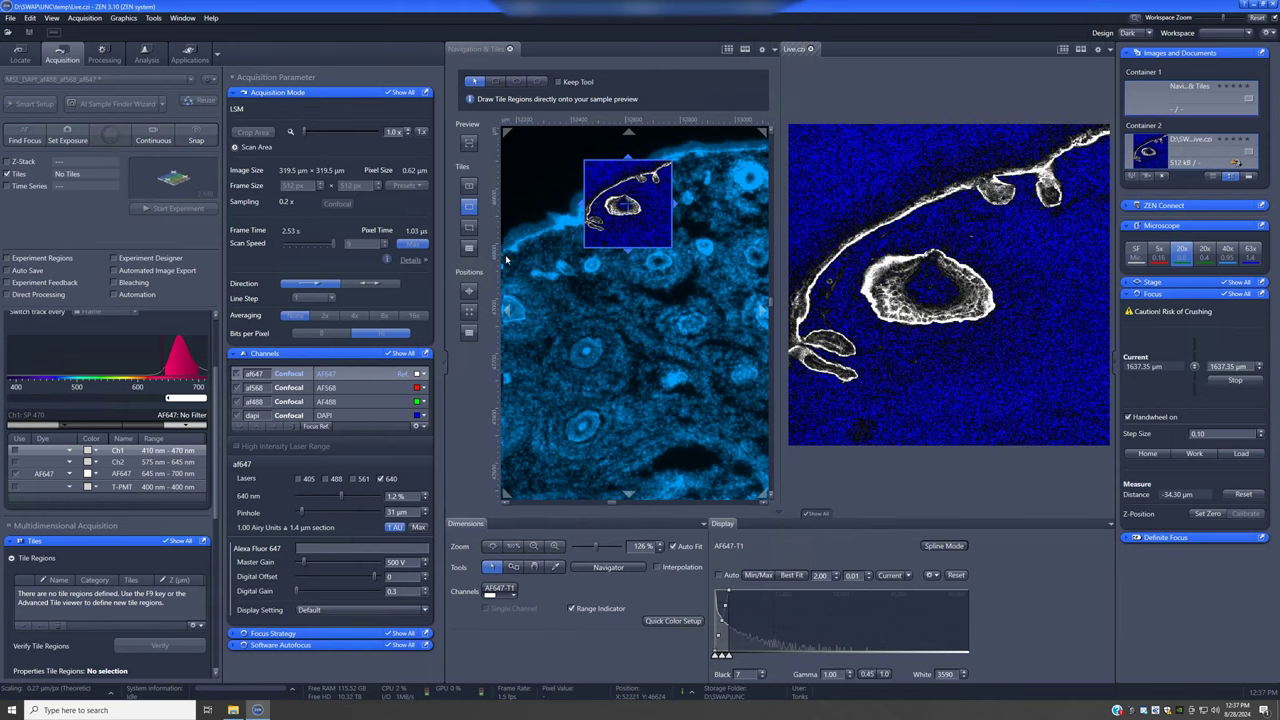
pyautogui.scroll(-5, 781, 351)
pyautogui.scroll(-3, 785, 355)
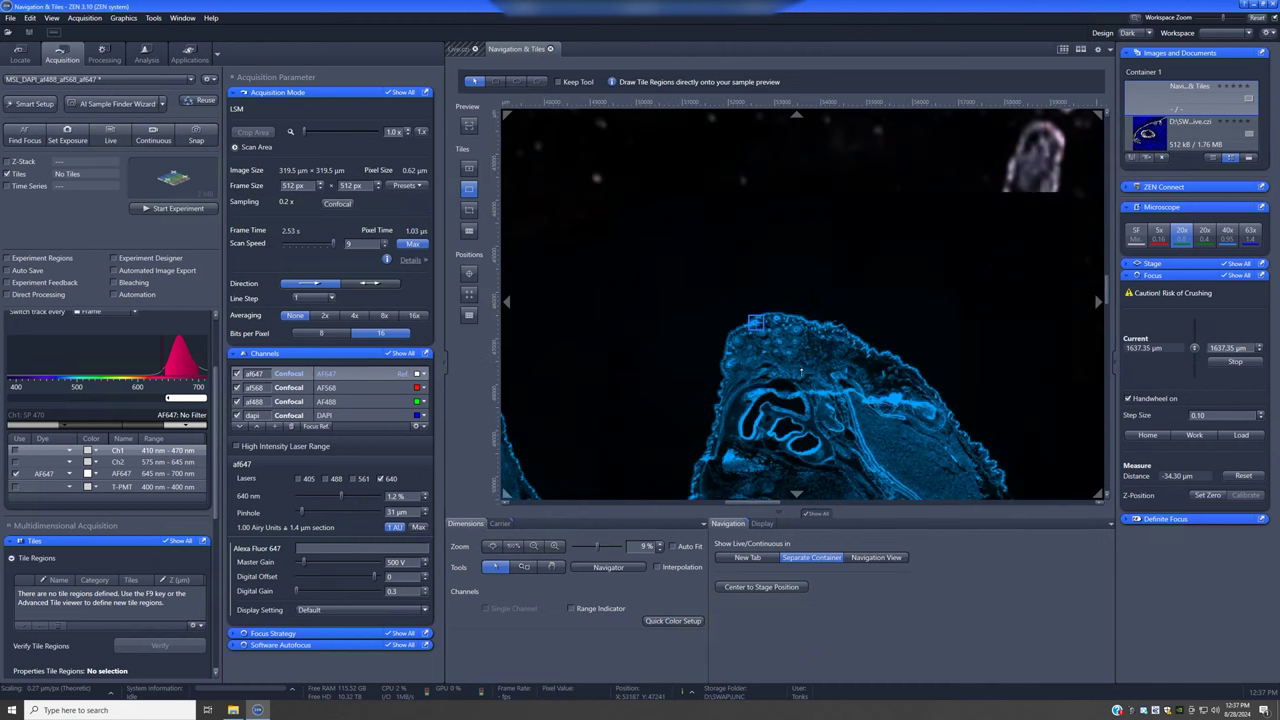
pyautogui.scroll(-2, 800, 368)
pyautogui.scroll(-1, 829, 408)
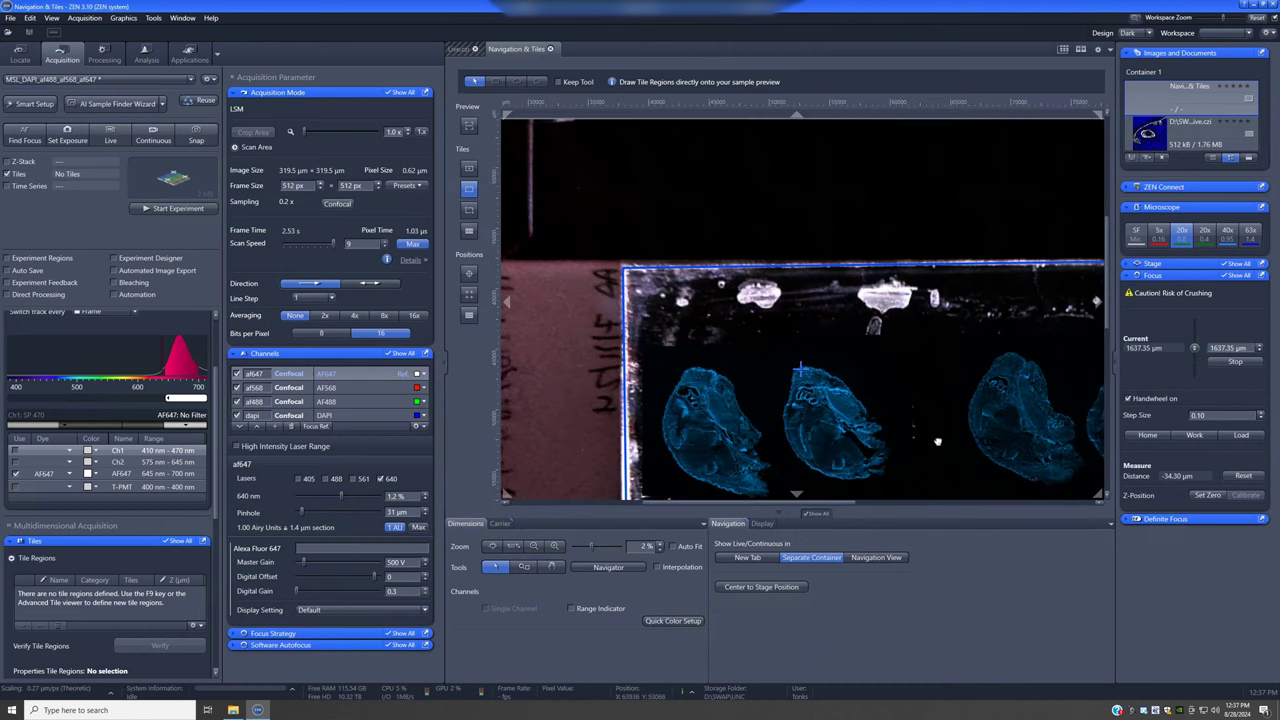
pyautogui.scroll(-2, 840, 380)
pyautogui.moveTo(845, 363); pyautogui.dragTo(804, 358)
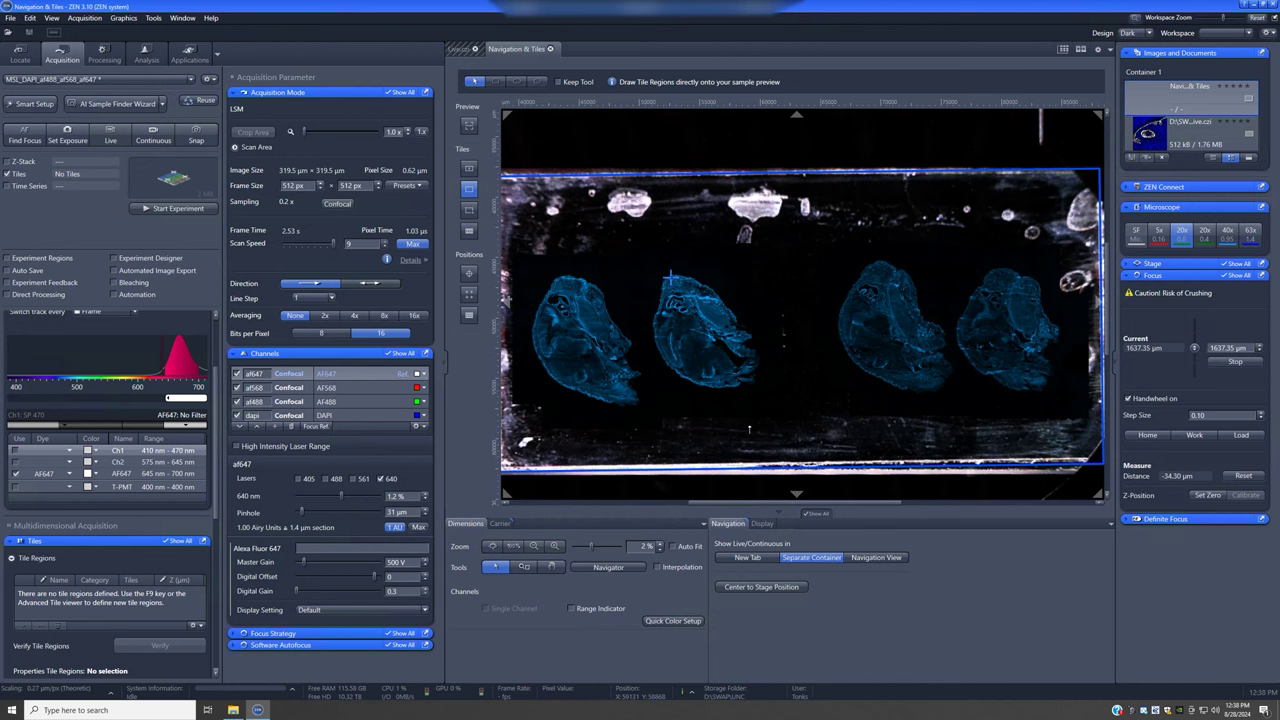
pyautogui.scroll(-2, 748, 430)
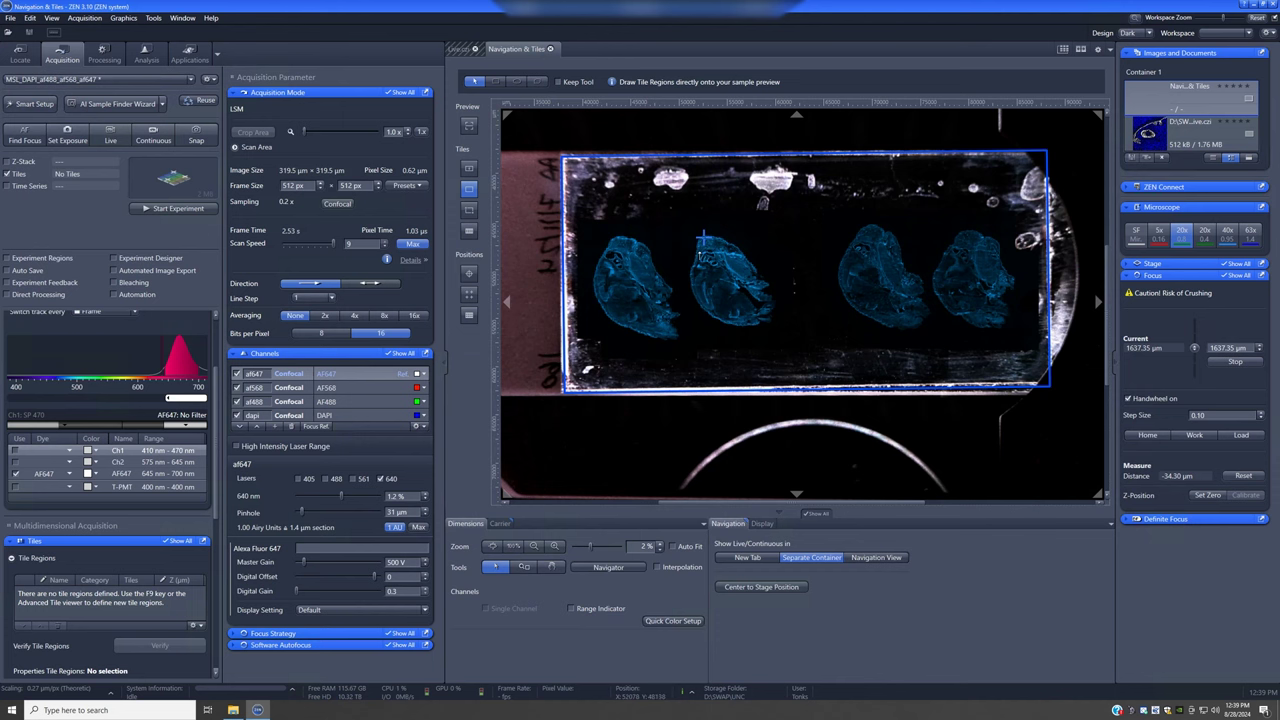
pyautogui.scroll(2, 703, 240)
pyautogui.scroll(2, 705, 245)
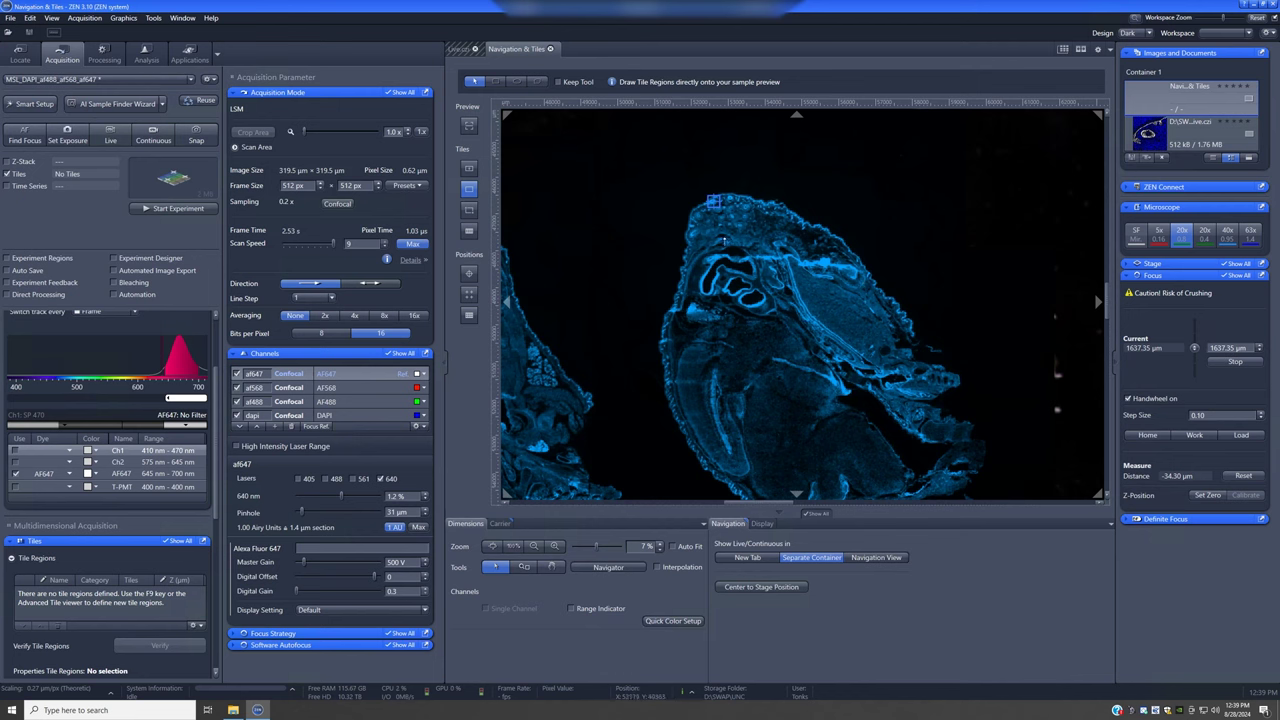
# Zoom out and pan the Navigation & Tiles preview until all four tissue sections show.
pyautogui.scroll(2, 726, 237)
pyautogui.scroll(2, 728, 235)
pyautogui.scroll(1, 727, 237)
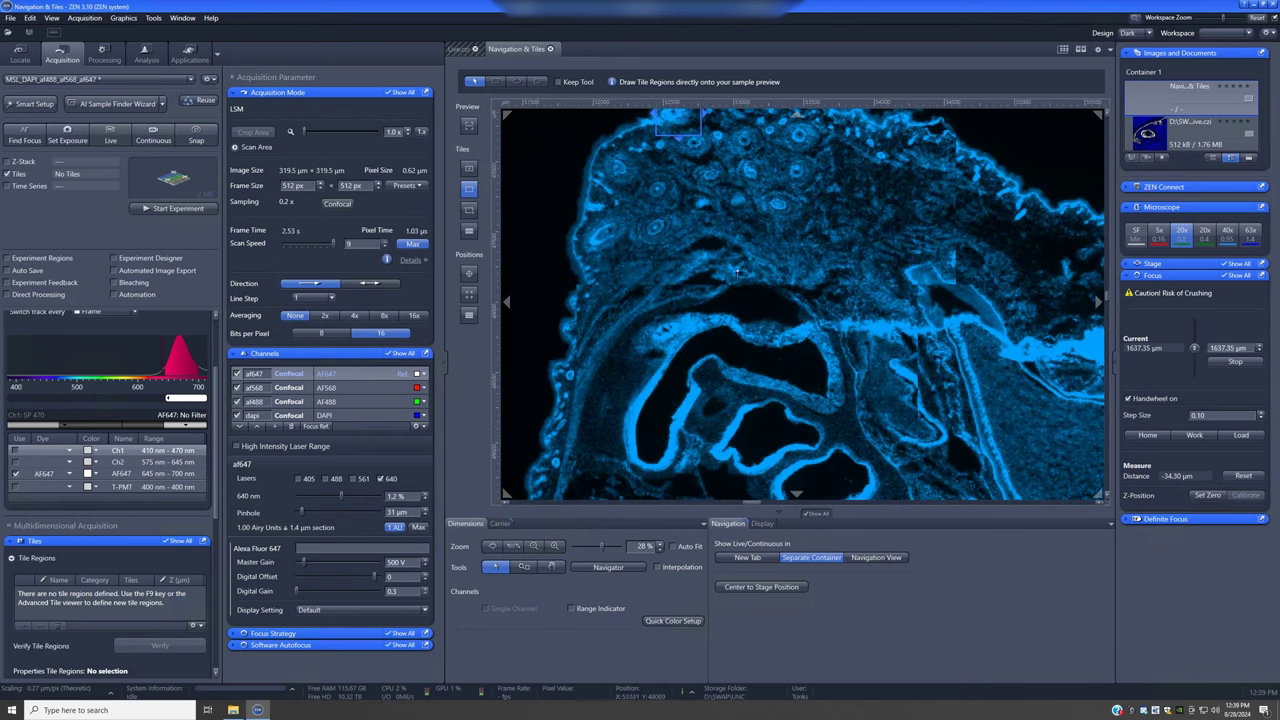
pyautogui.scroll(-2, 770, 289)
pyautogui.scroll(-2, 763, 288)
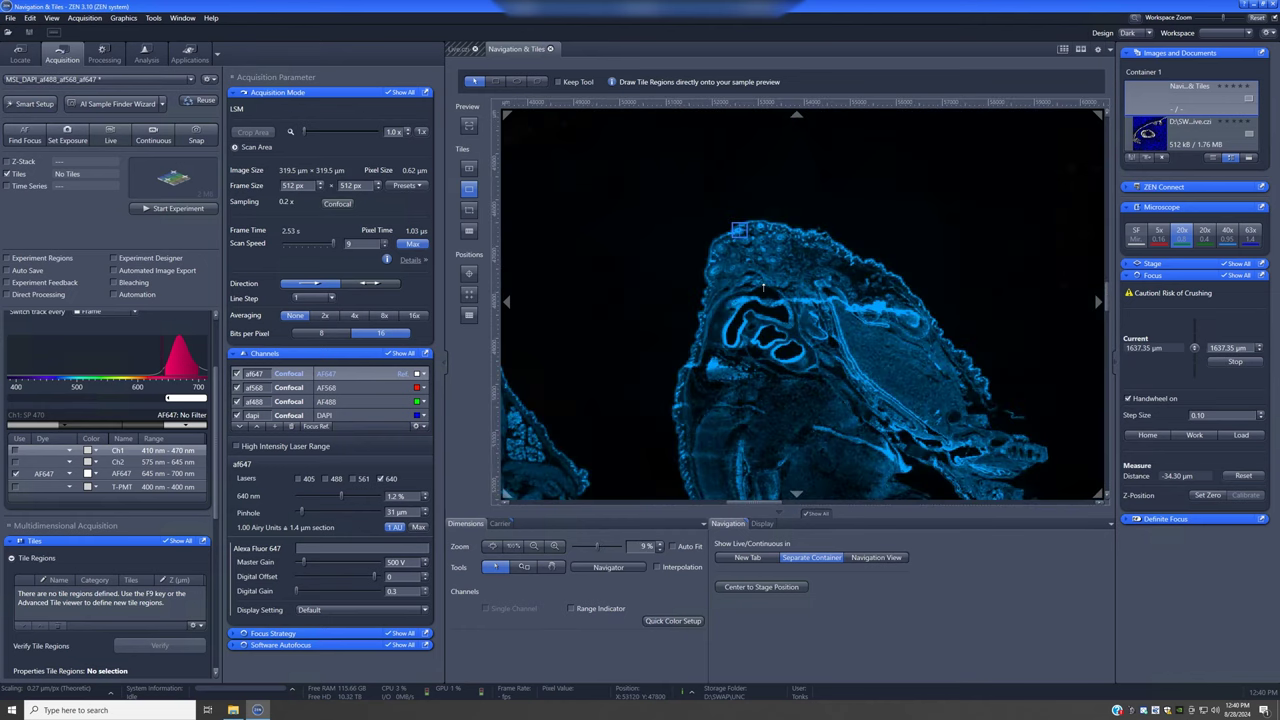
pyautogui.moveTo(815, 369); pyautogui.dragTo(767, 295)
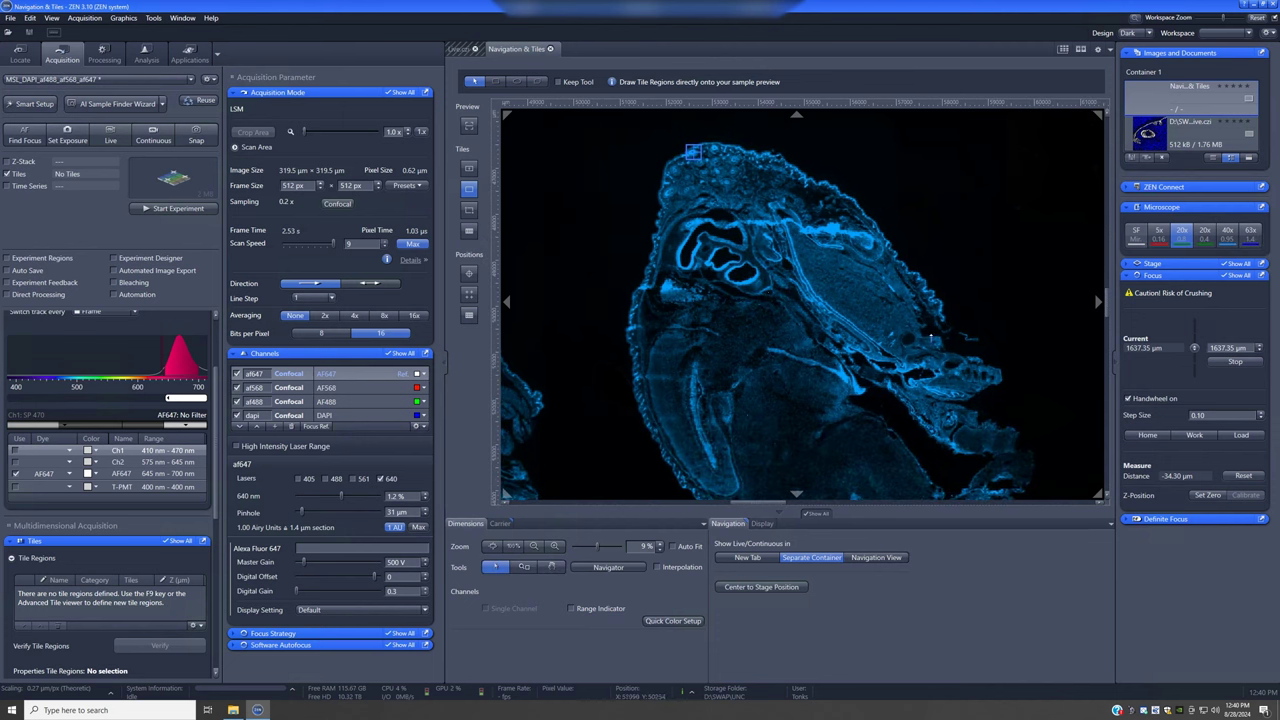
pyautogui.scroll(-4, 922, 338)
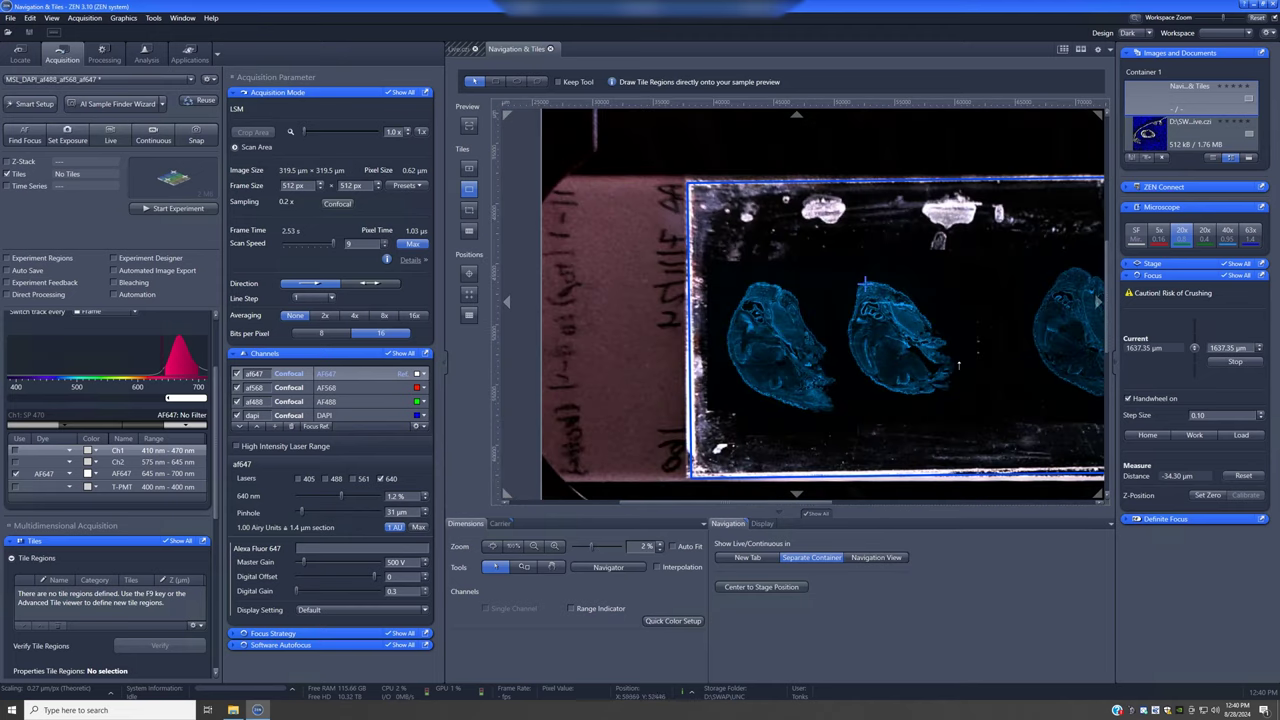
pyautogui.moveTo(958, 366); pyautogui.dragTo(815, 296)
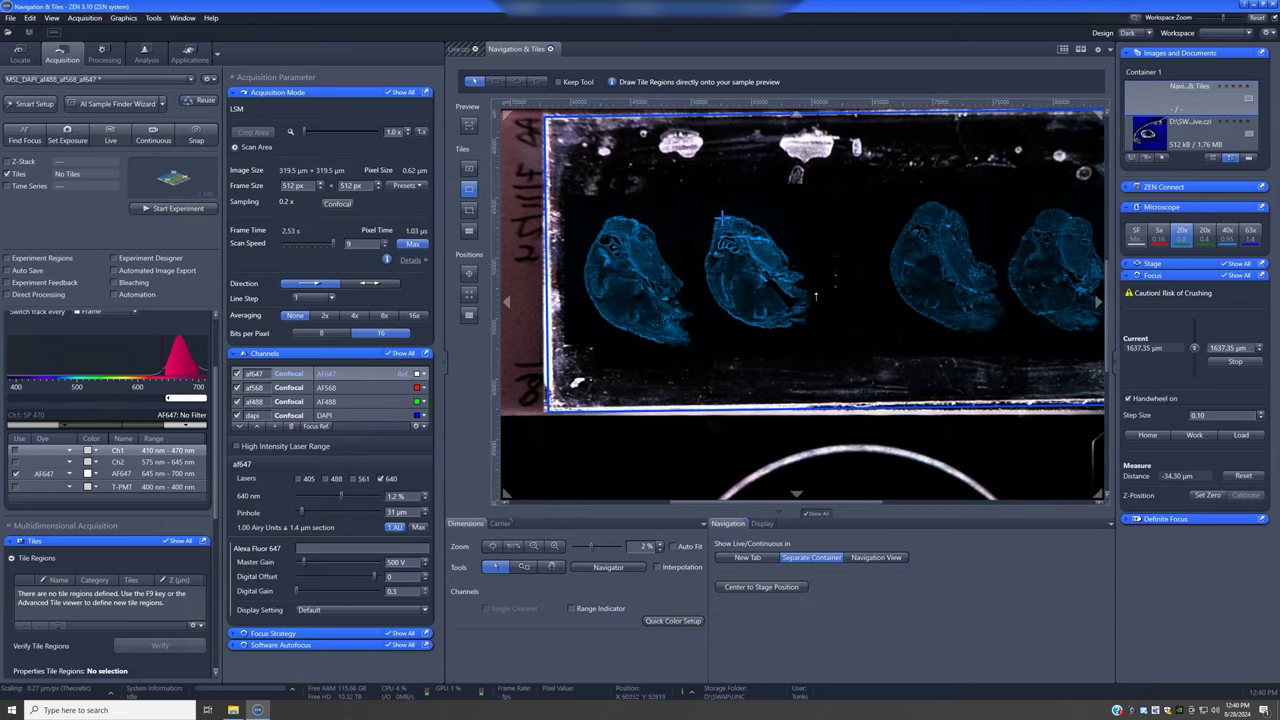
pyautogui.scroll(-2, 815, 296)
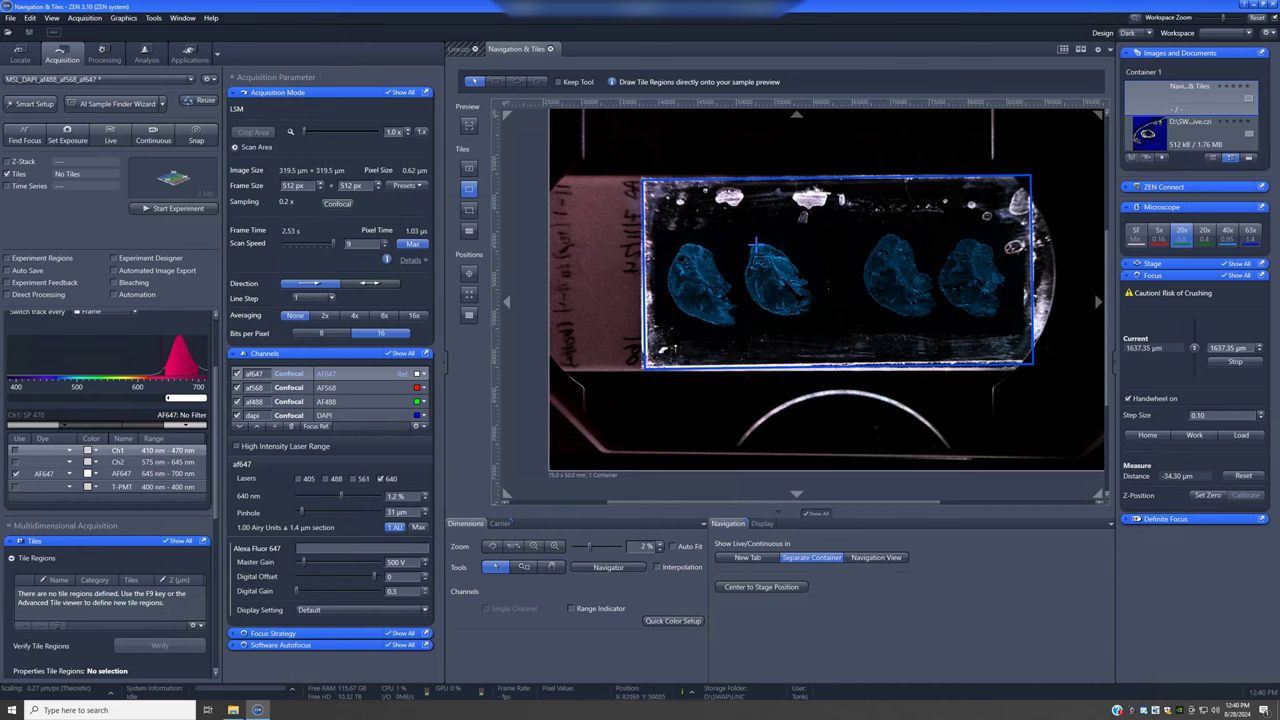
# Lower focus to the Load position (43.35 µm) and park the stage on the round structure below the slide.
pyautogui.scroll(2, 757, 245)
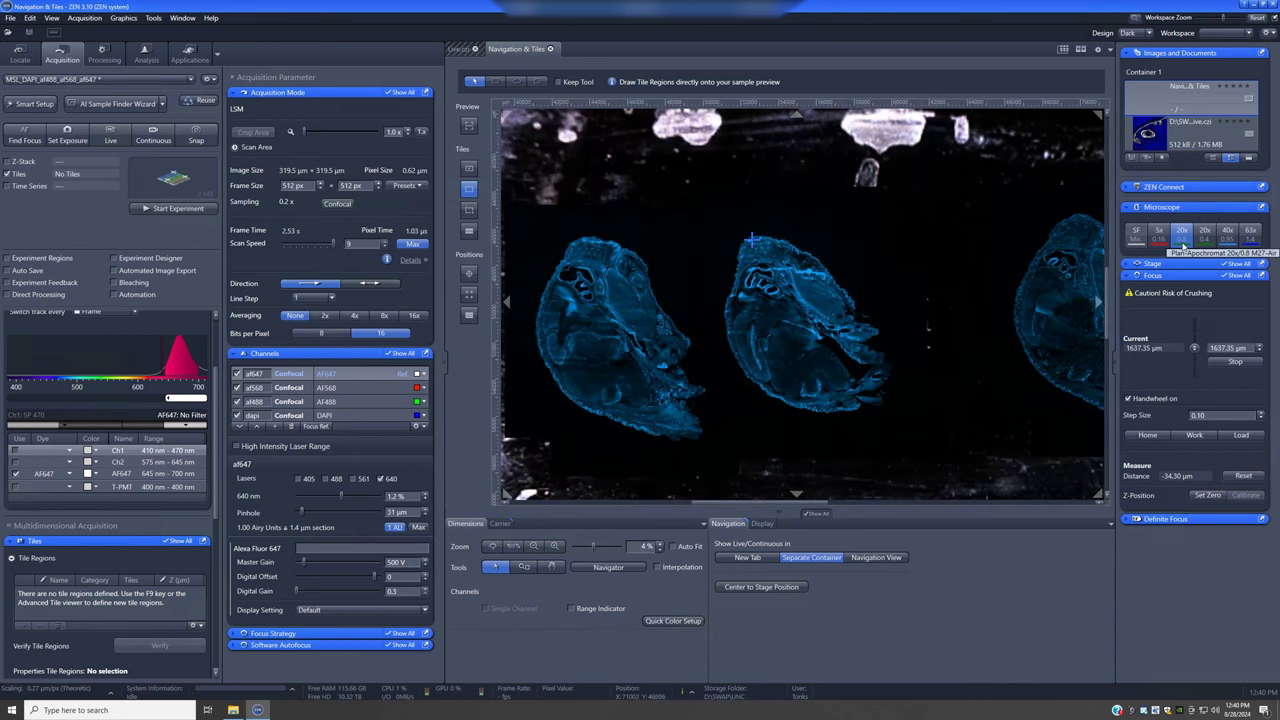
pyautogui.scroll(-1, 789, 370)
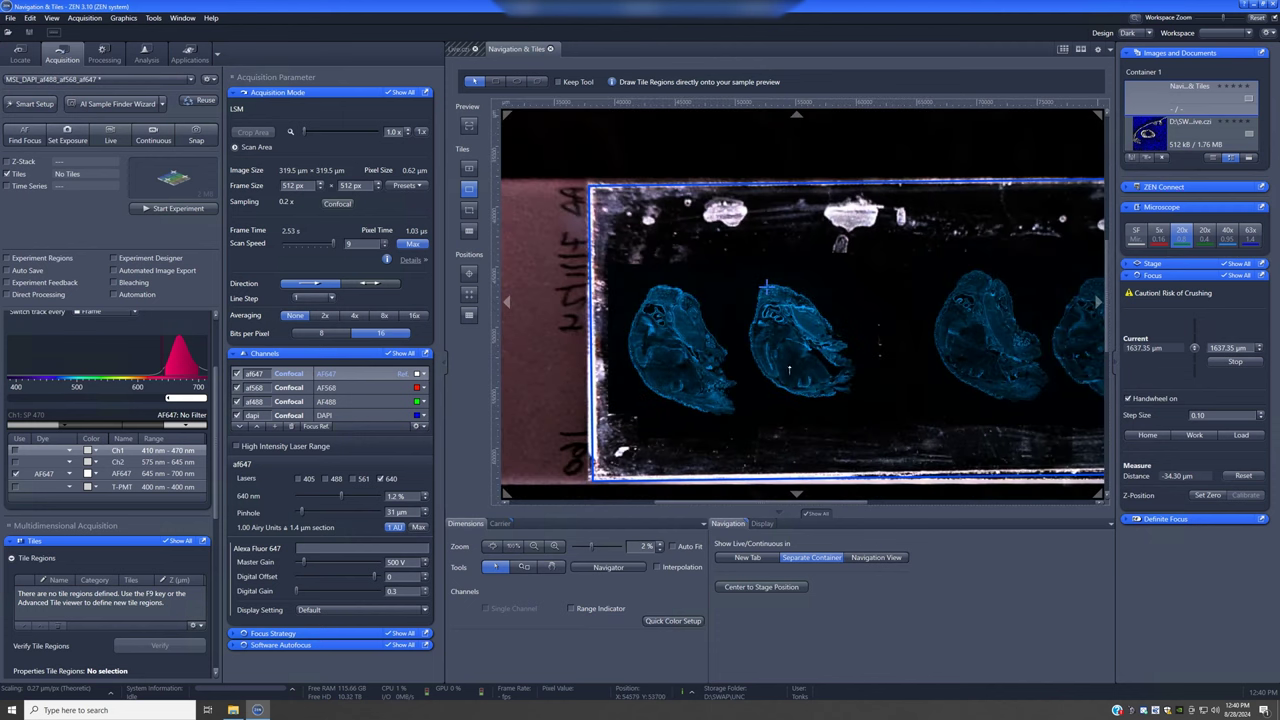
pyautogui.scroll(-1, 789, 370)
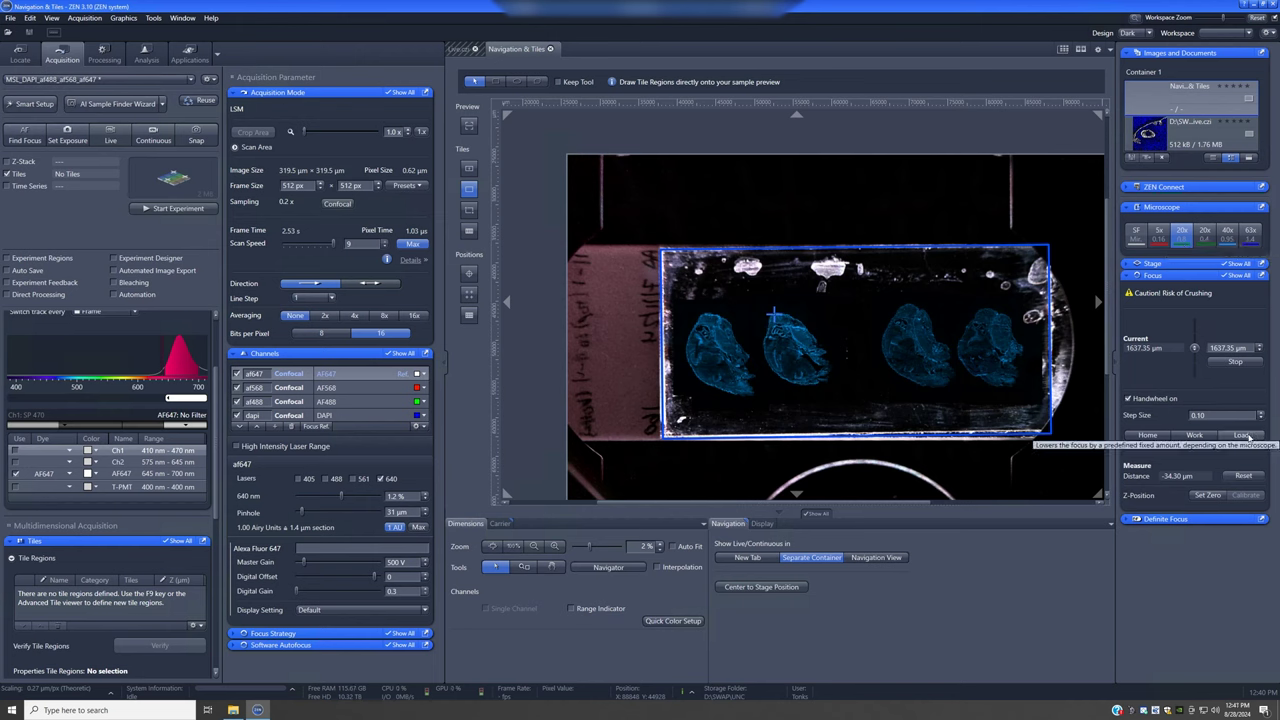
pyautogui.click(1242, 435)
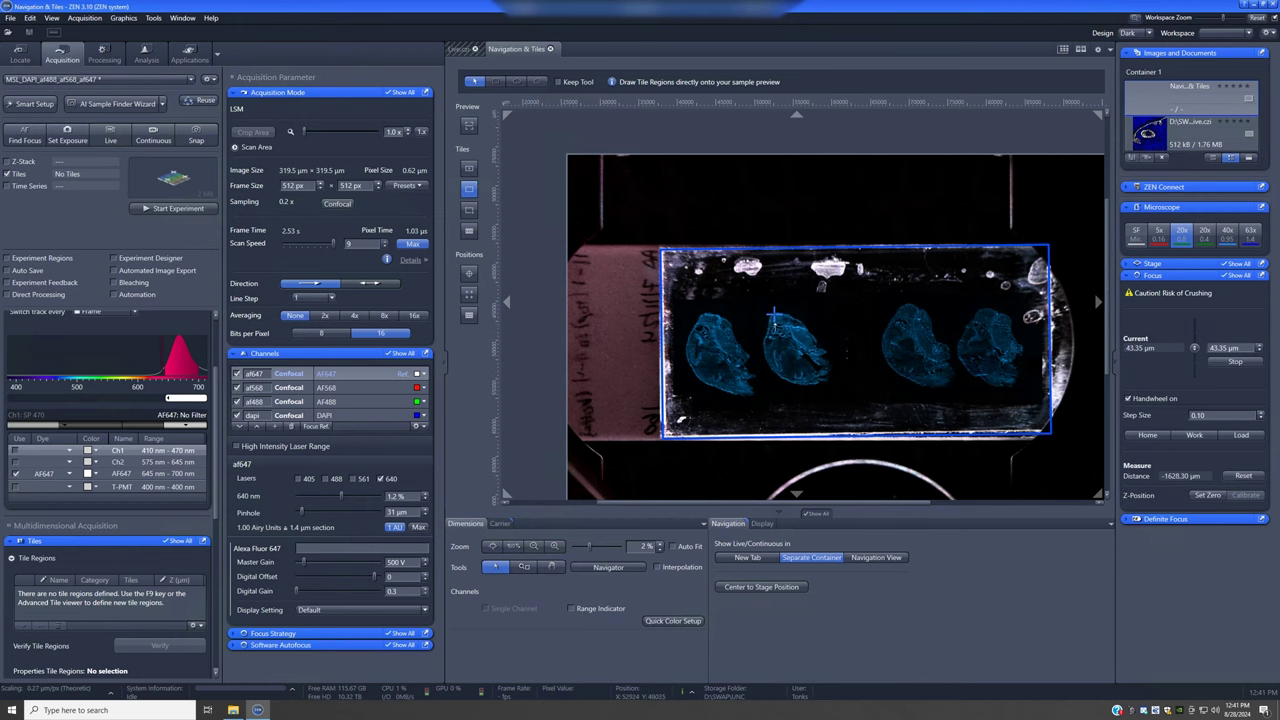
pyautogui.scroll(3, 856, 396)
pyautogui.scroll(2, 856, 396)
pyautogui.scroll(-2, 856, 396)
pyautogui.scroll(-4, 856, 396)
pyautogui.scroll(1, 759, 393)
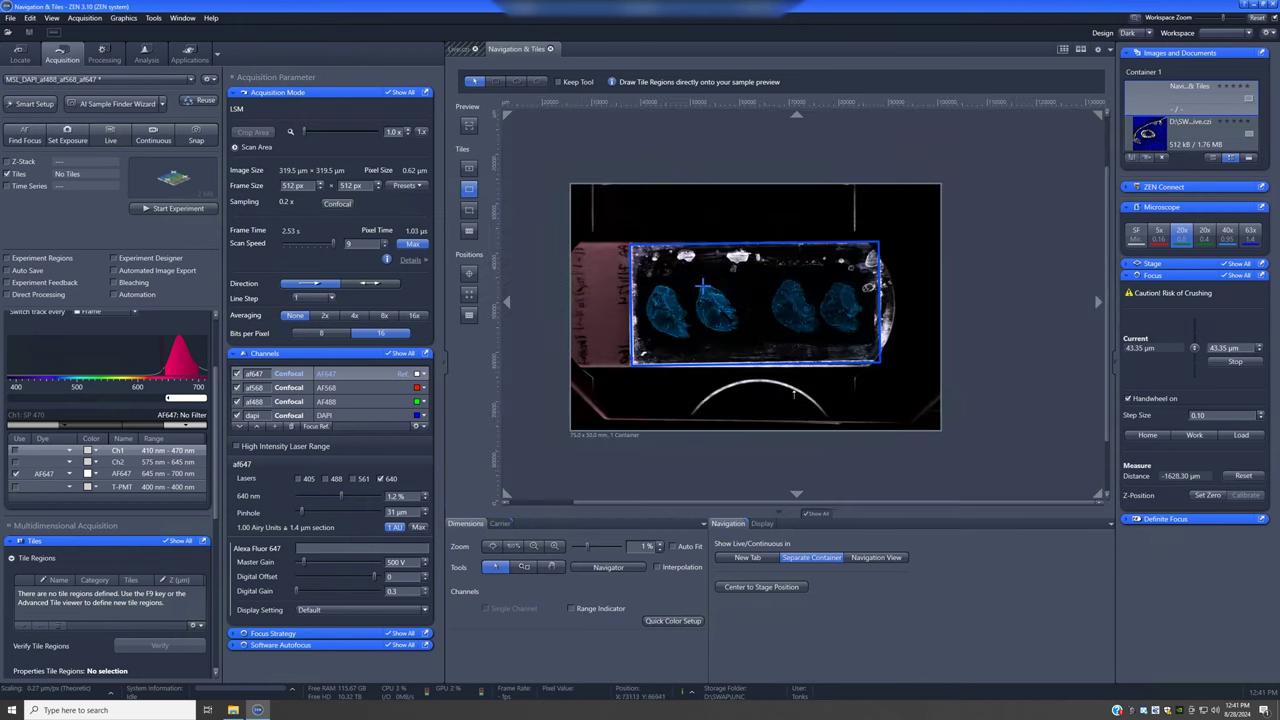
pyautogui.doubleClick(759, 393)
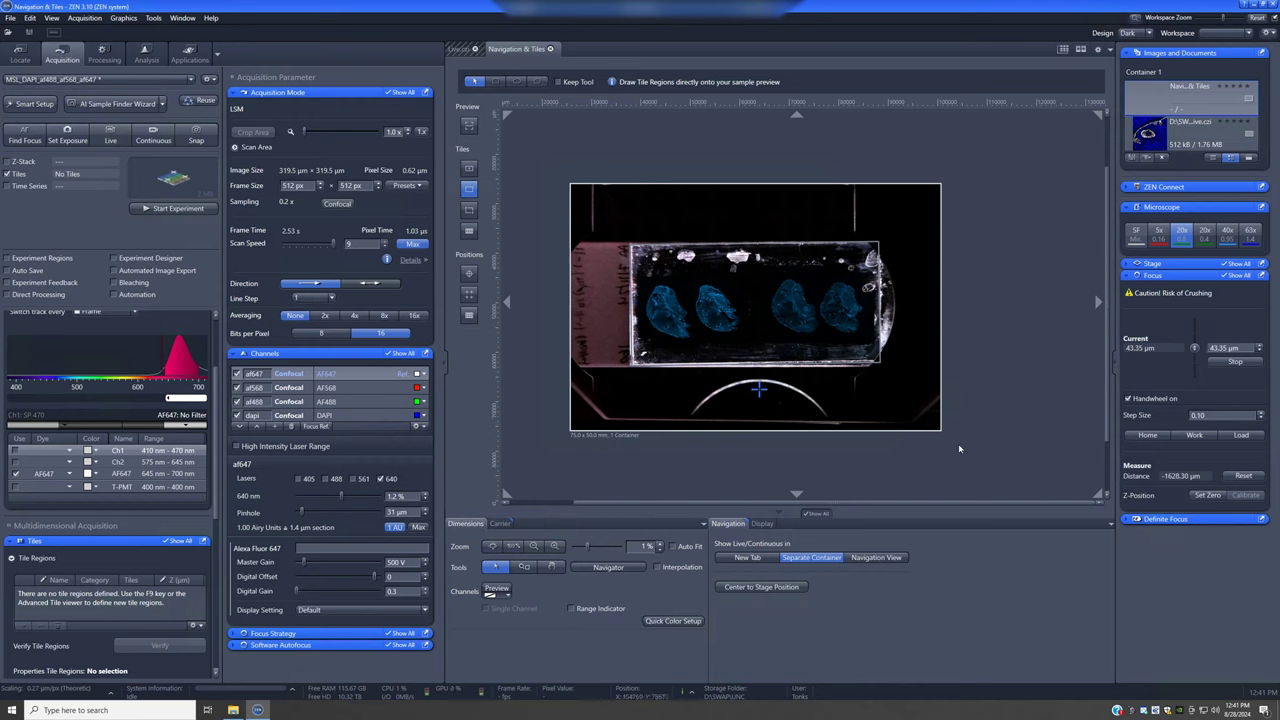
# Select the 63x objective in the Microscope panel.
pyautogui.click(1251, 234)
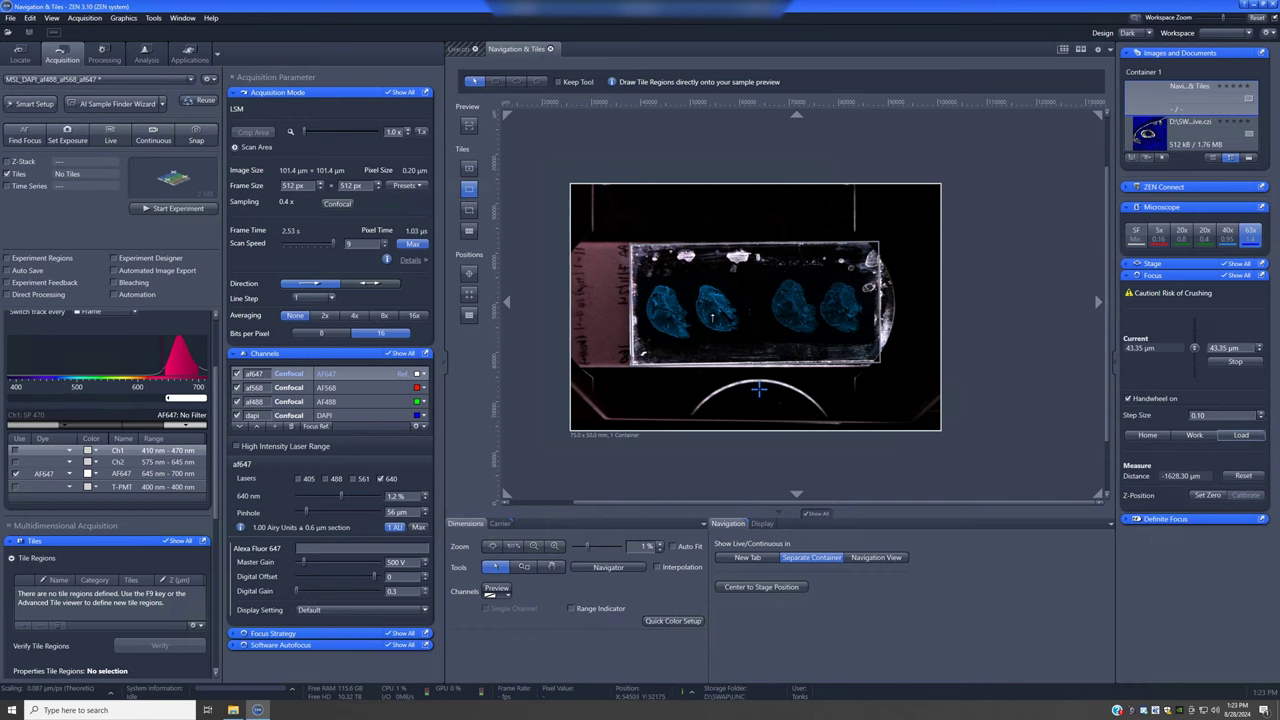
# Zoom the preview into one tissue section and return focus to the 1717.85 µm Work position.
pyautogui.scroll(3, 705, 301)
pyautogui.scroll(4, 705, 301)
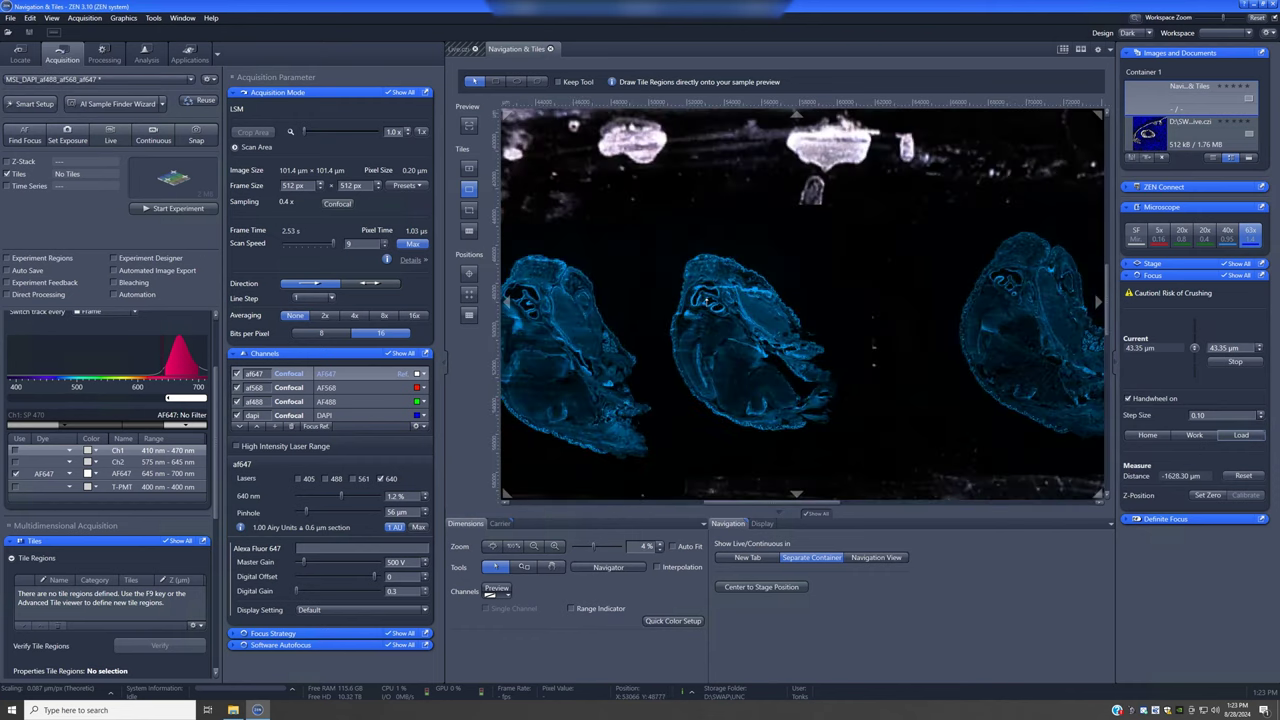
pyautogui.scroll(4, 708, 308)
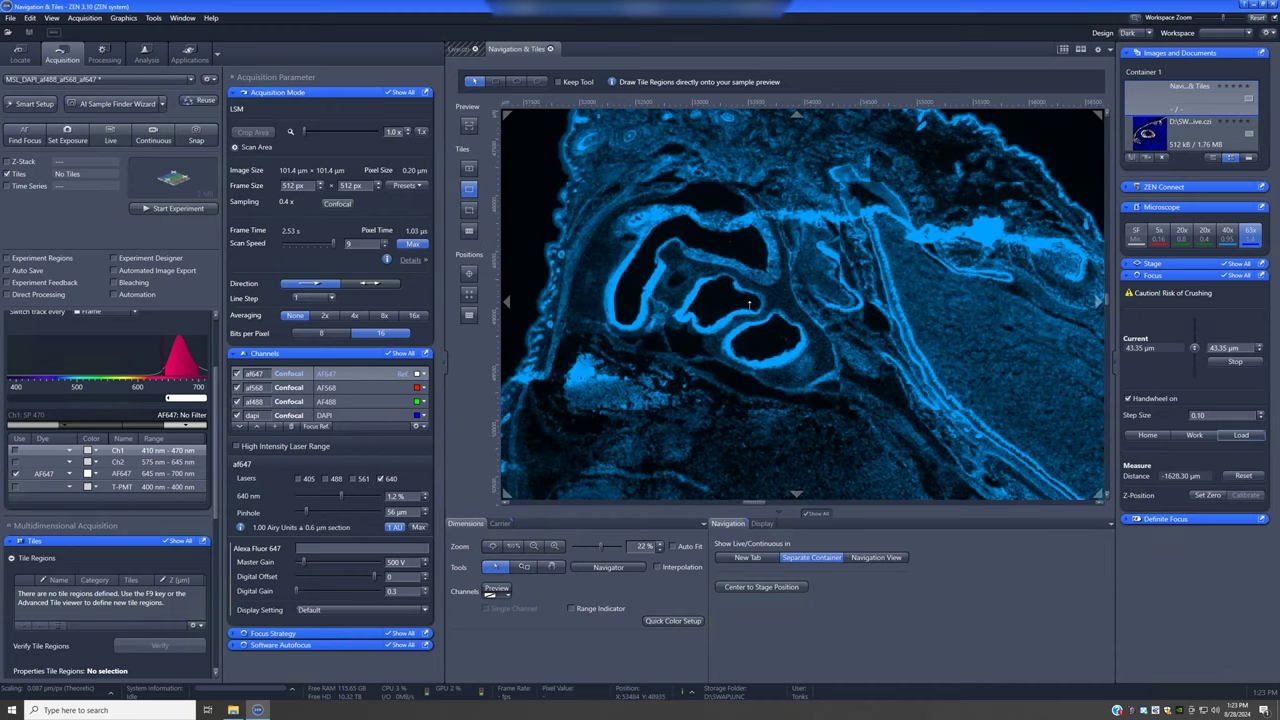
pyautogui.scroll(2, 751, 306)
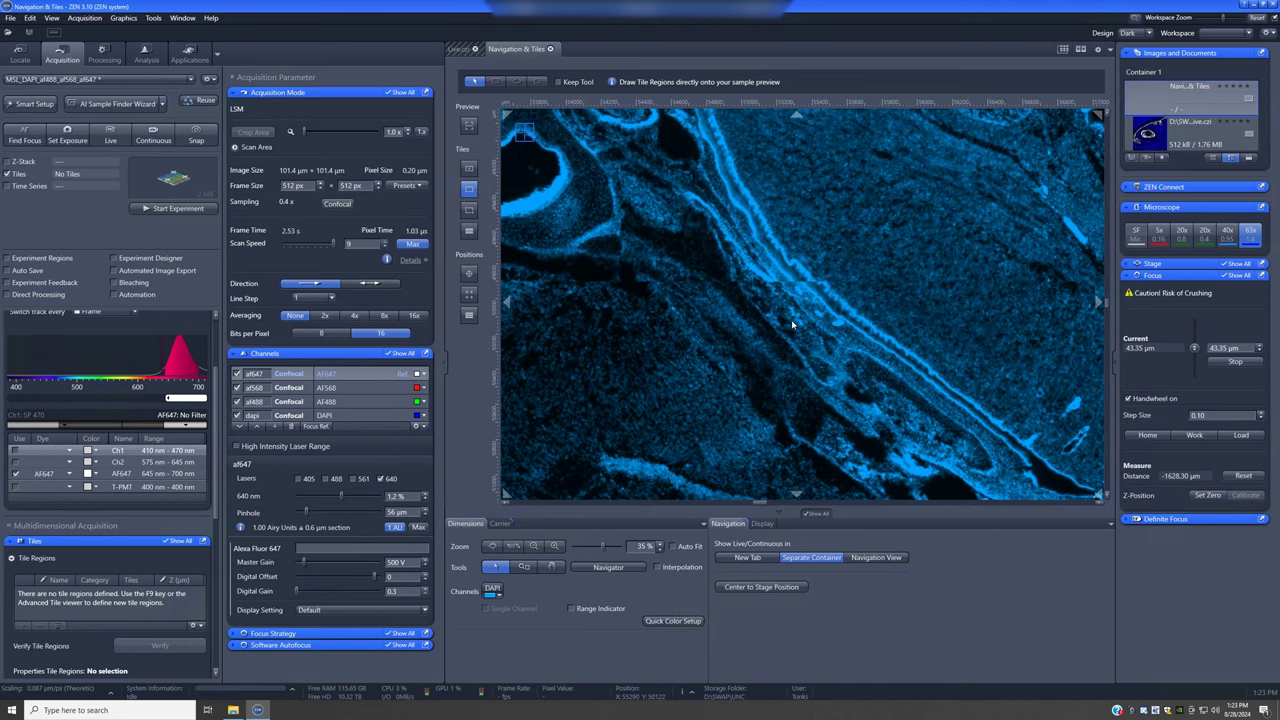
pyautogui.scroll(3, 730, 322)
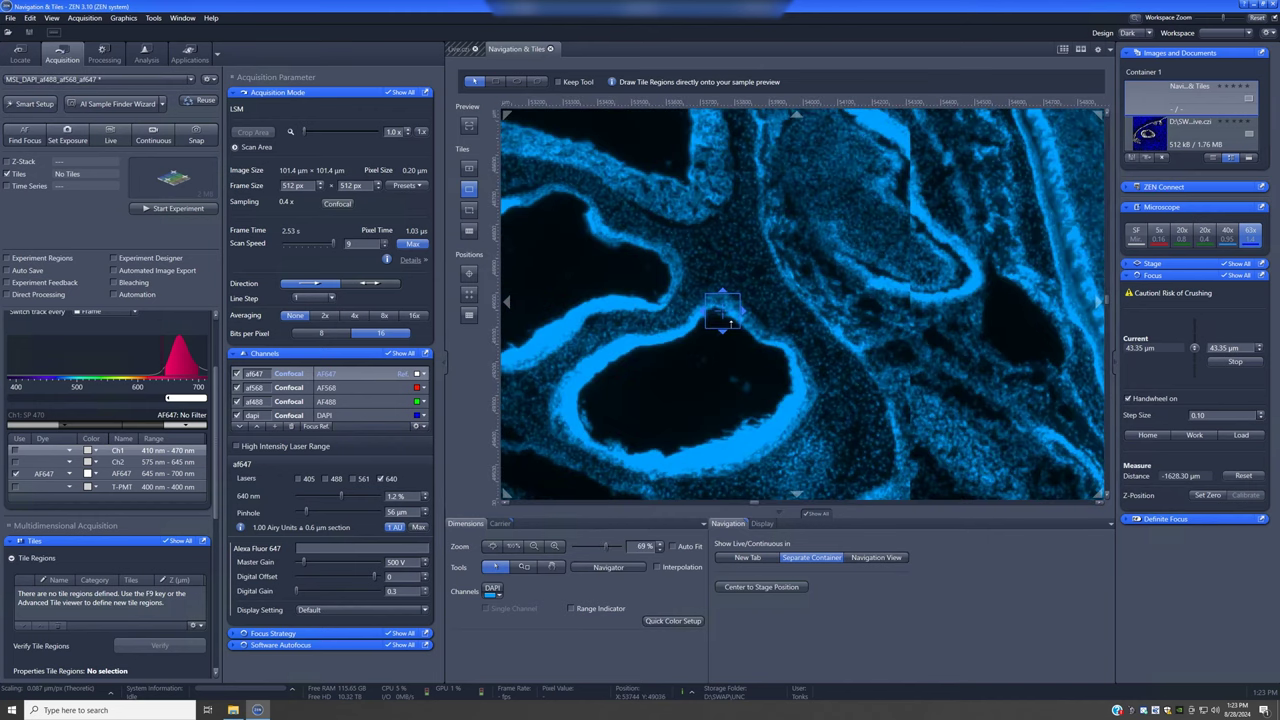
pyautogui.scroll(2, 730, 322)
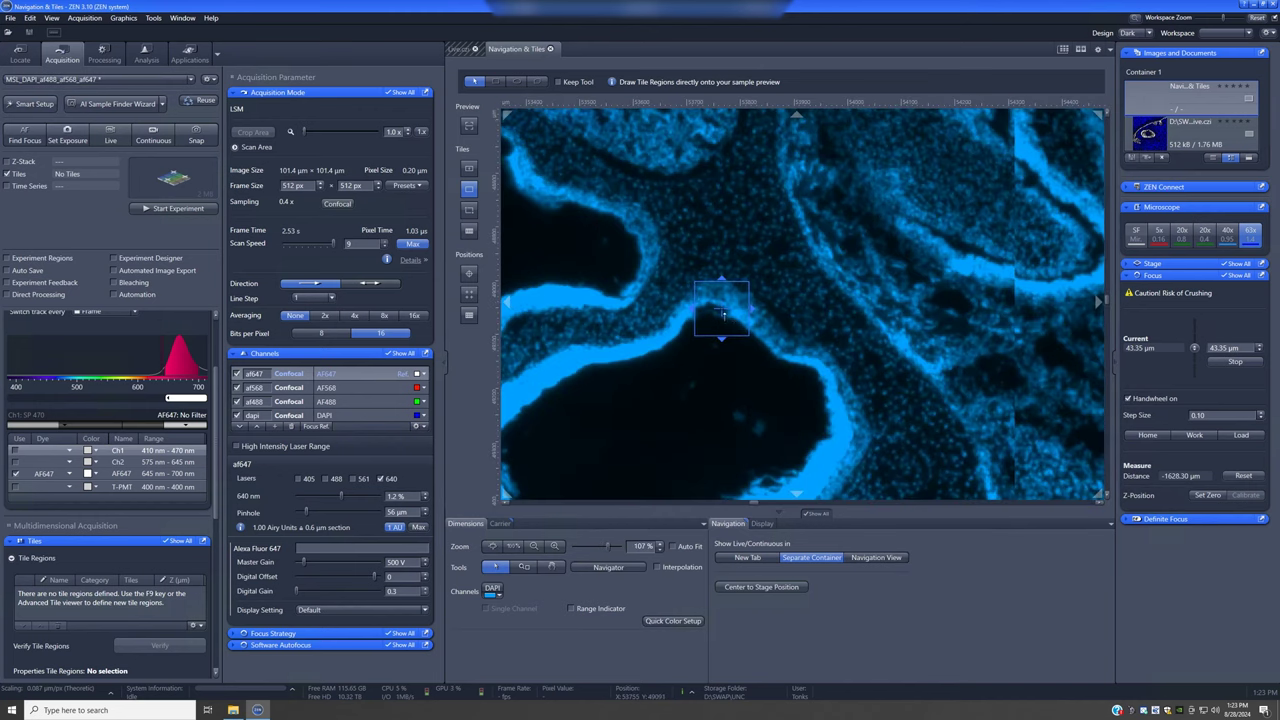
pyautogui.click(1192, 435)
# Start a live 63x DAPI view with Best Fit display and the Range Indicator on.
pyautogui.click(340, 415)
pyautogui.click(110, 134)
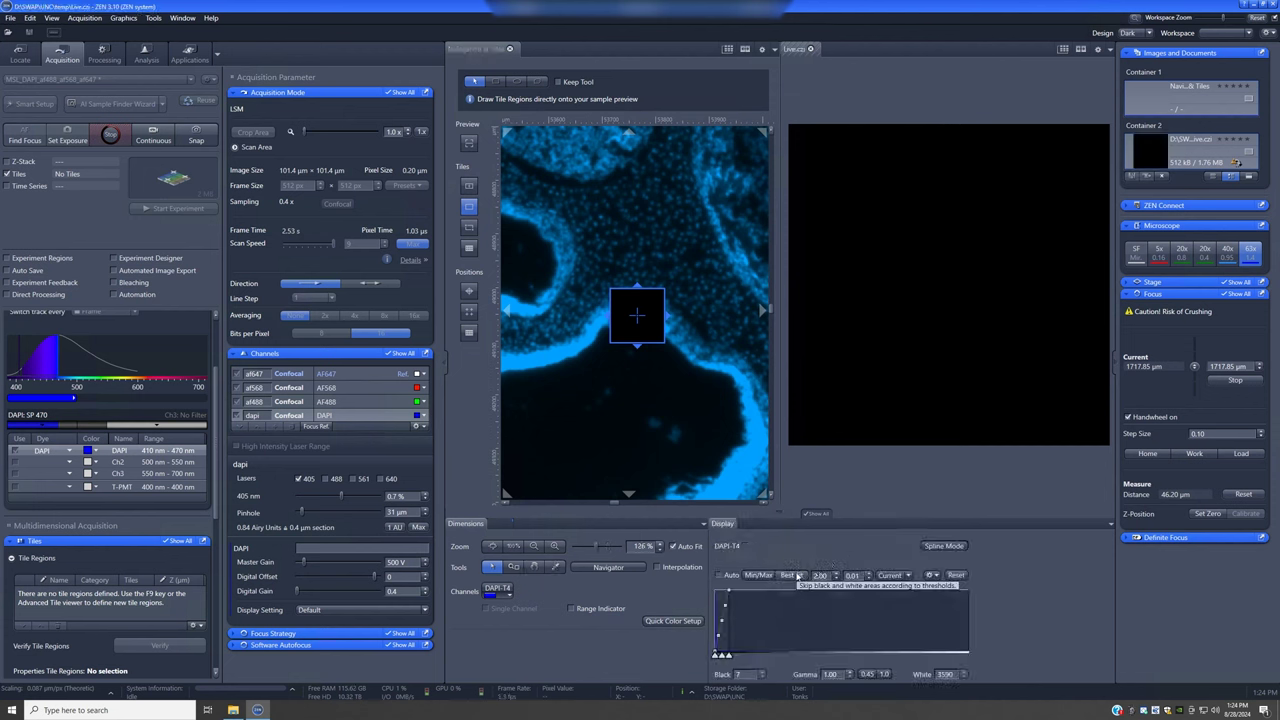
pyautogui.click(793, 576)
pyautogui.click(617, 612)
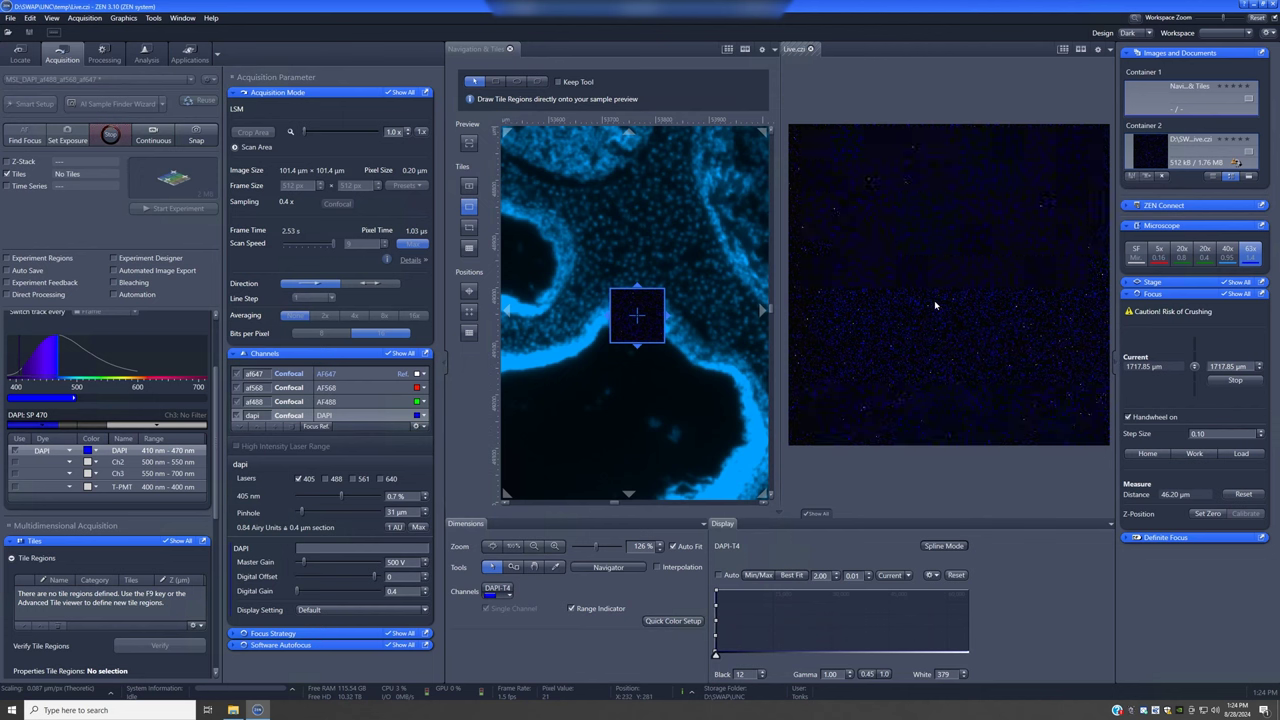
pyautogui.moveTo(942, 308)
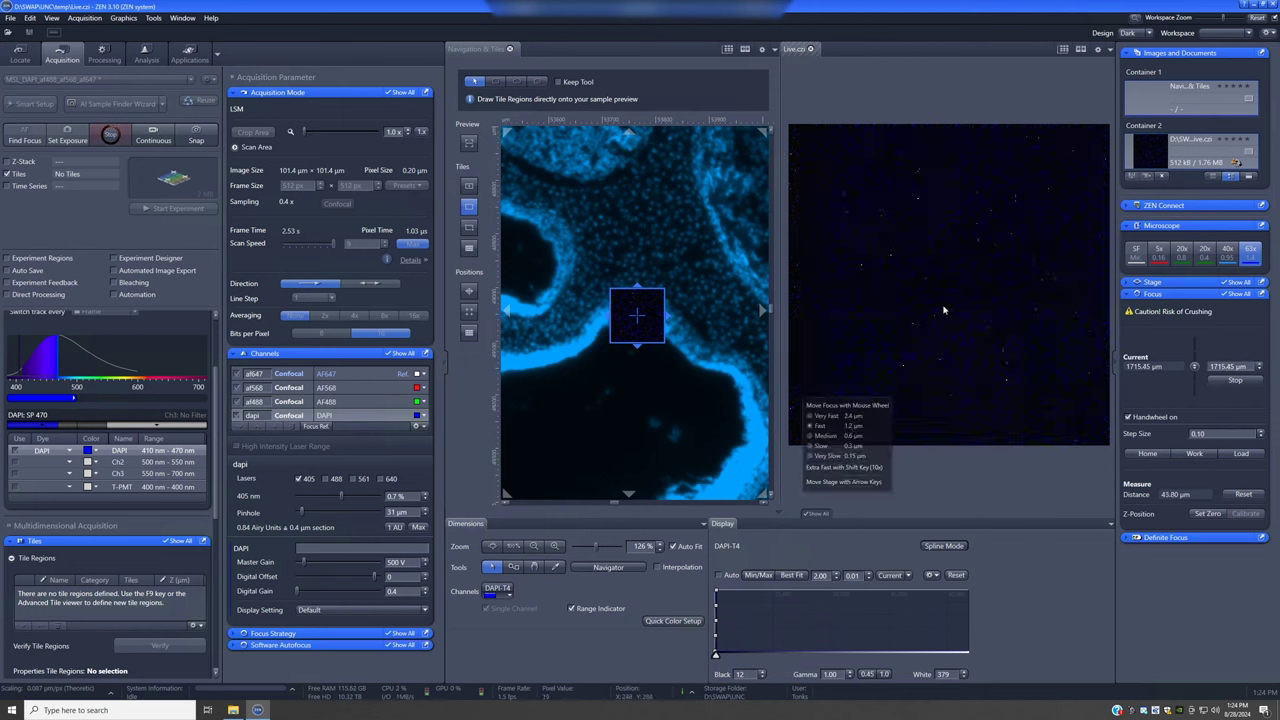
# Focus the DAPI nuclei, bringing focus to about 1657.85 µm.
pyautogui.scroll(-6, 943, 310)
pyautogui.scroll(1, 943, 316)
pyautogui.scroll(-1, 943, 316)
pyautogui.scroll(-2, 943, 319)
pyautogui.scroll(-1, 940, 324)
pyautogui.scroll(-1, 940, 325)
pyautogui.scroll(-2, 988, 339)
pyautogui.scroll(-4, 988, 339)
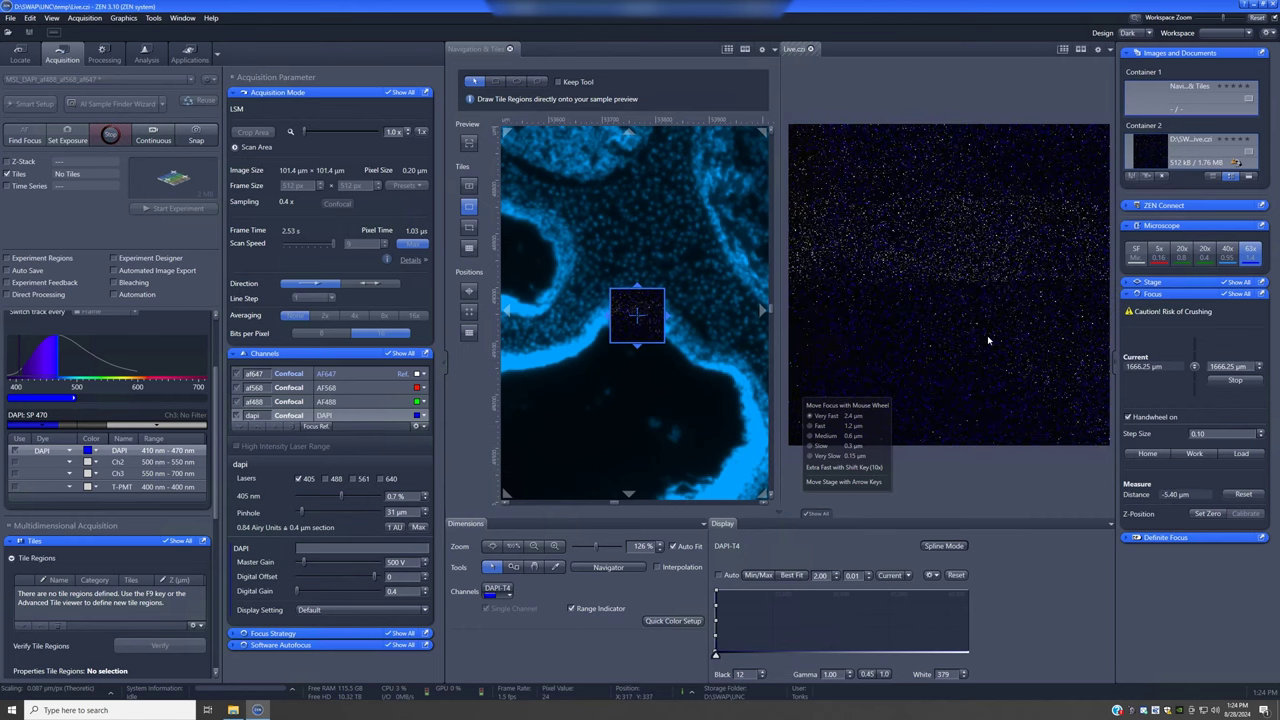
pyautogui.scroll(-1, 988, 340)
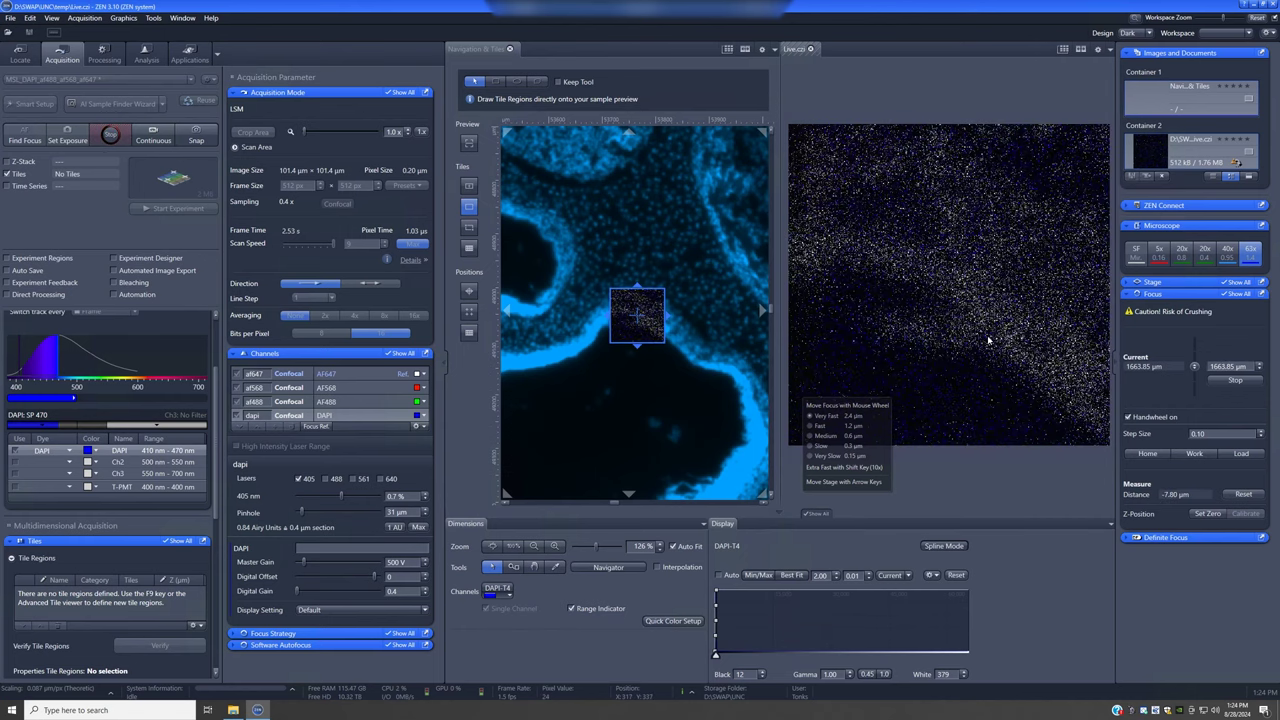
pyautogui.scroll(-1, 988, 340)
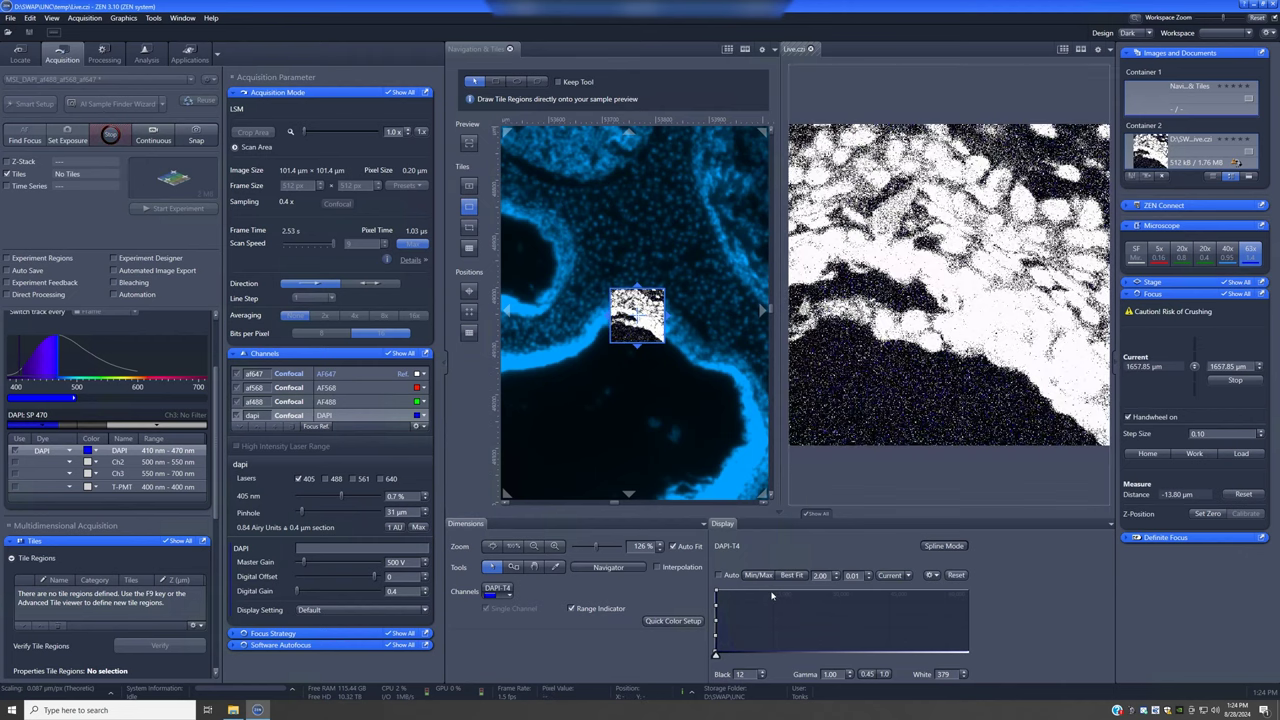
pyautogui.scroll(-1, 980, 360)
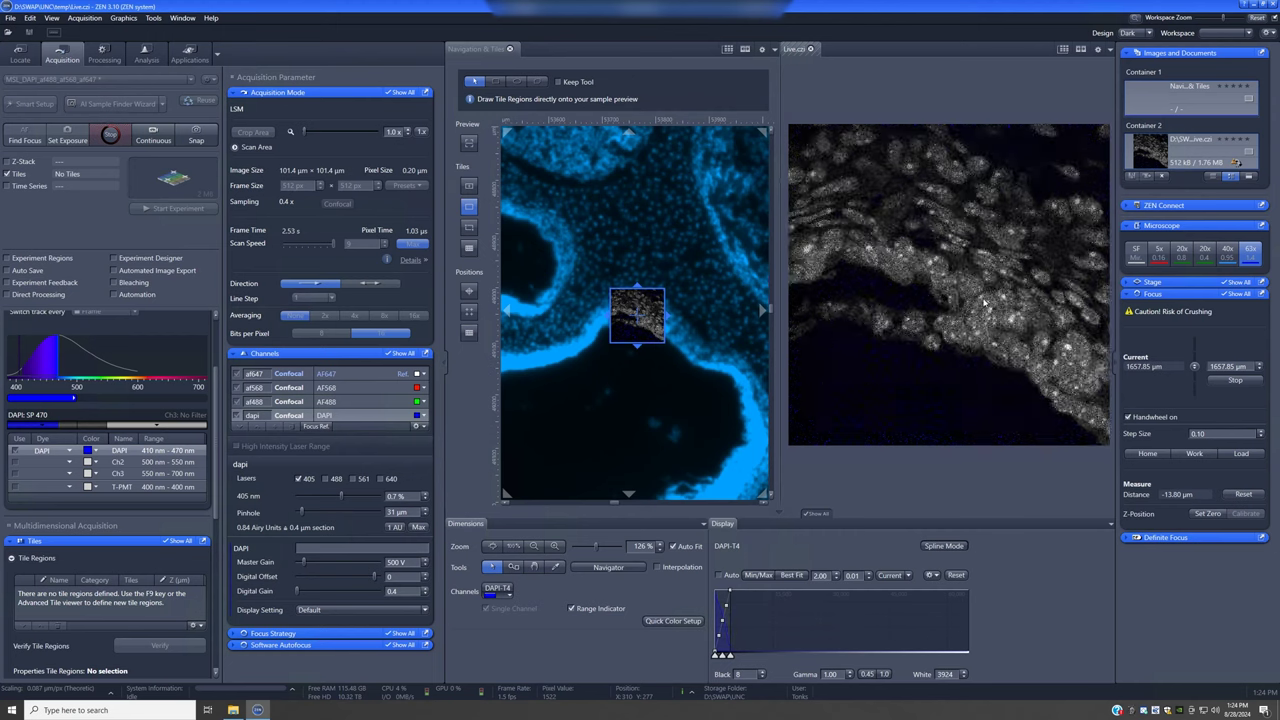
# Move to a nearby tissue spot and check AF568 and AF488 live, then return to DAPI.
pyautogui.doubleClick(592, 296)
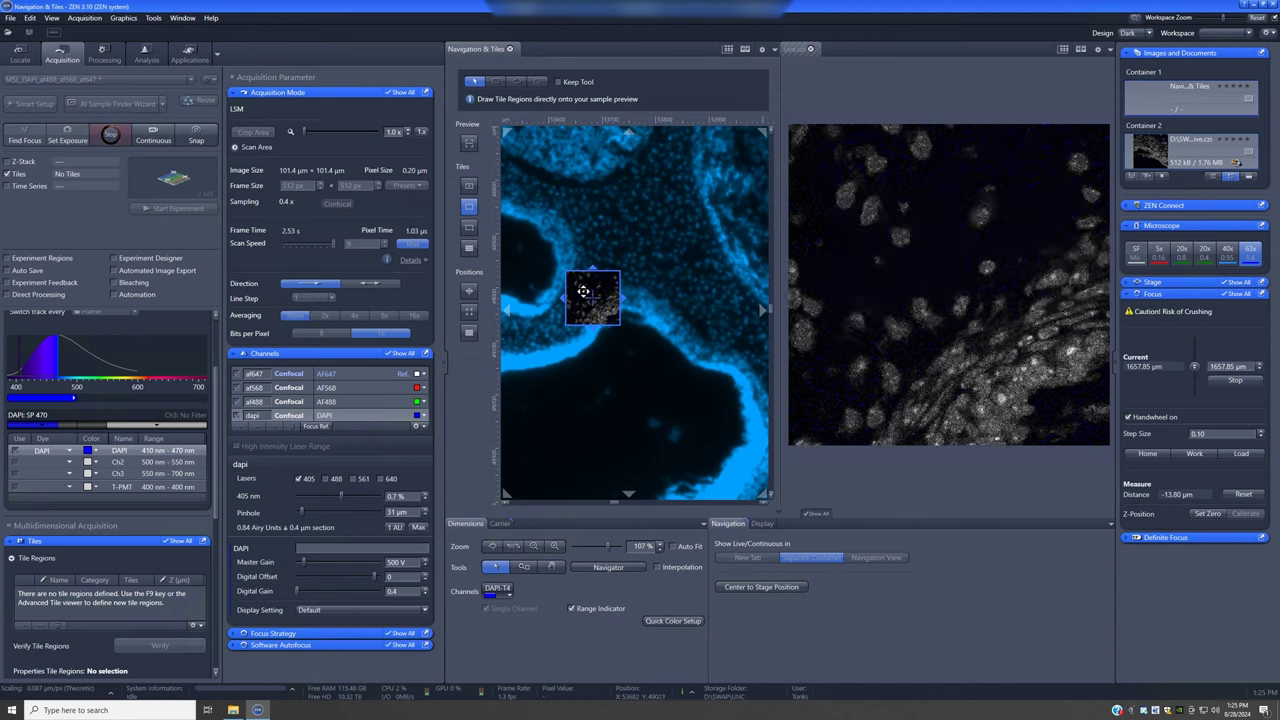
pyautogui.doubleClick(561, 285)
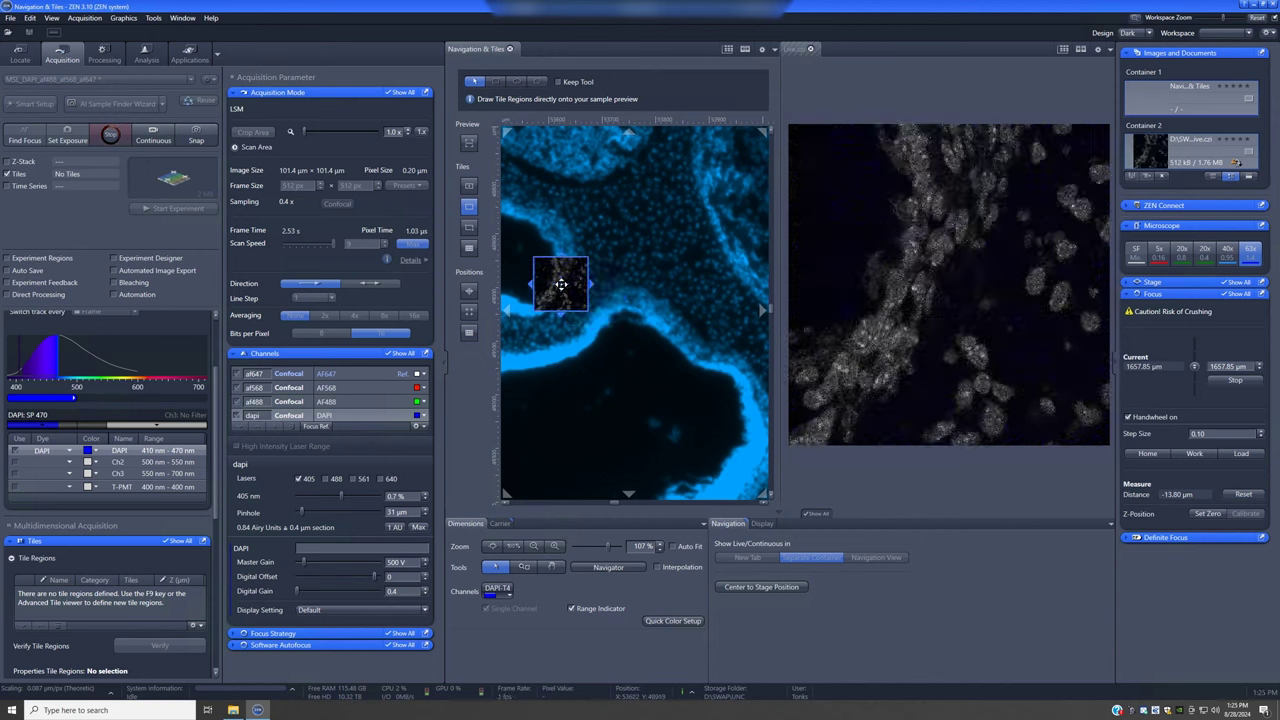
pyautogui.click(373, 391)
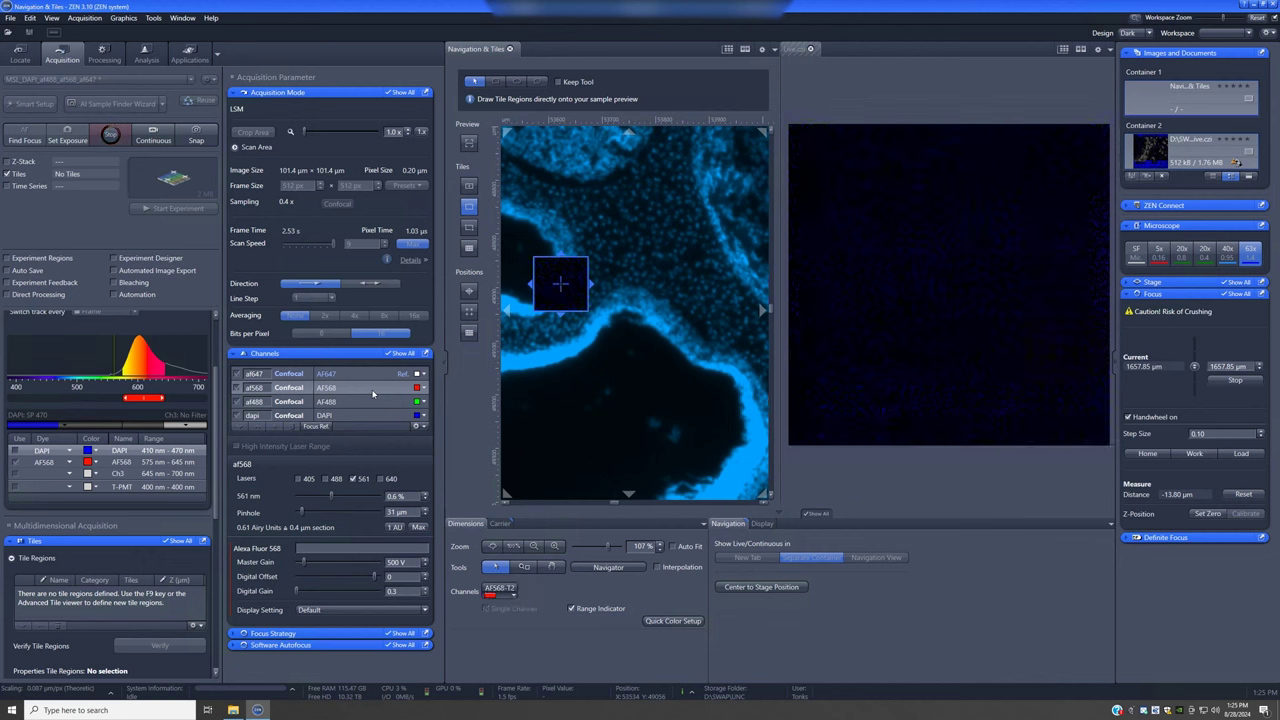
pyautogui.click(370, 405)
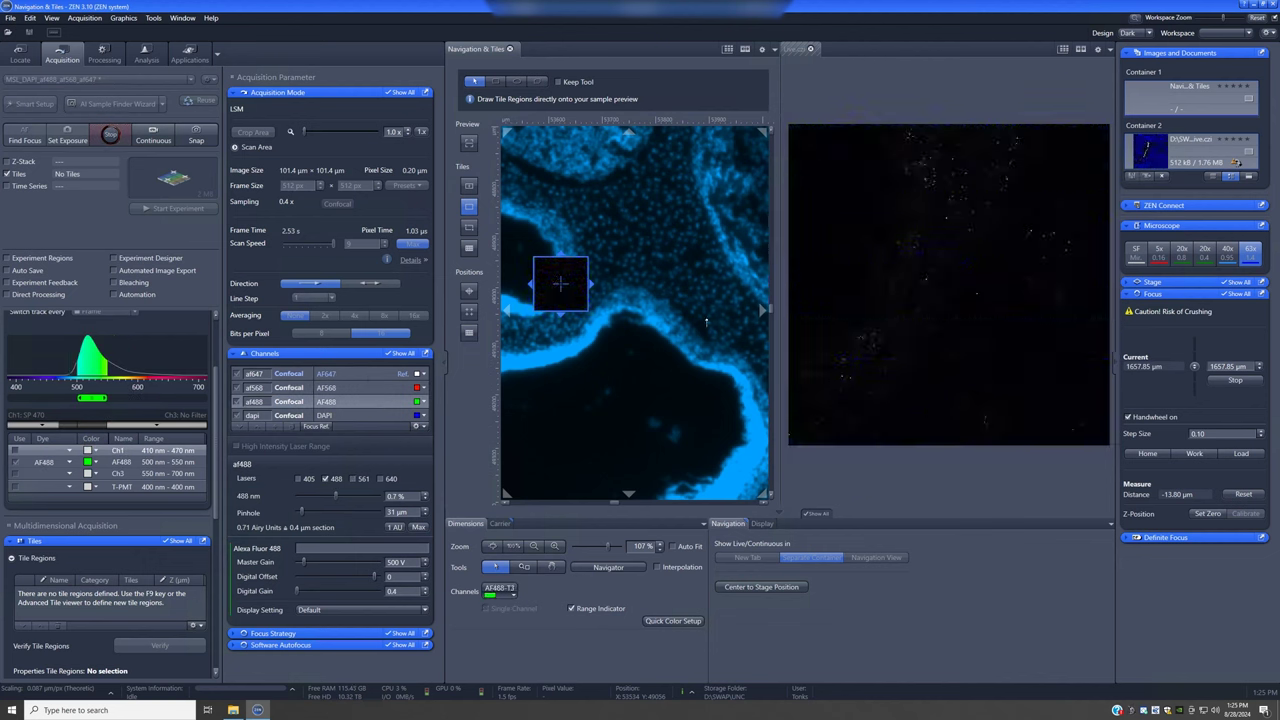
pyautogui.click(342, 415)
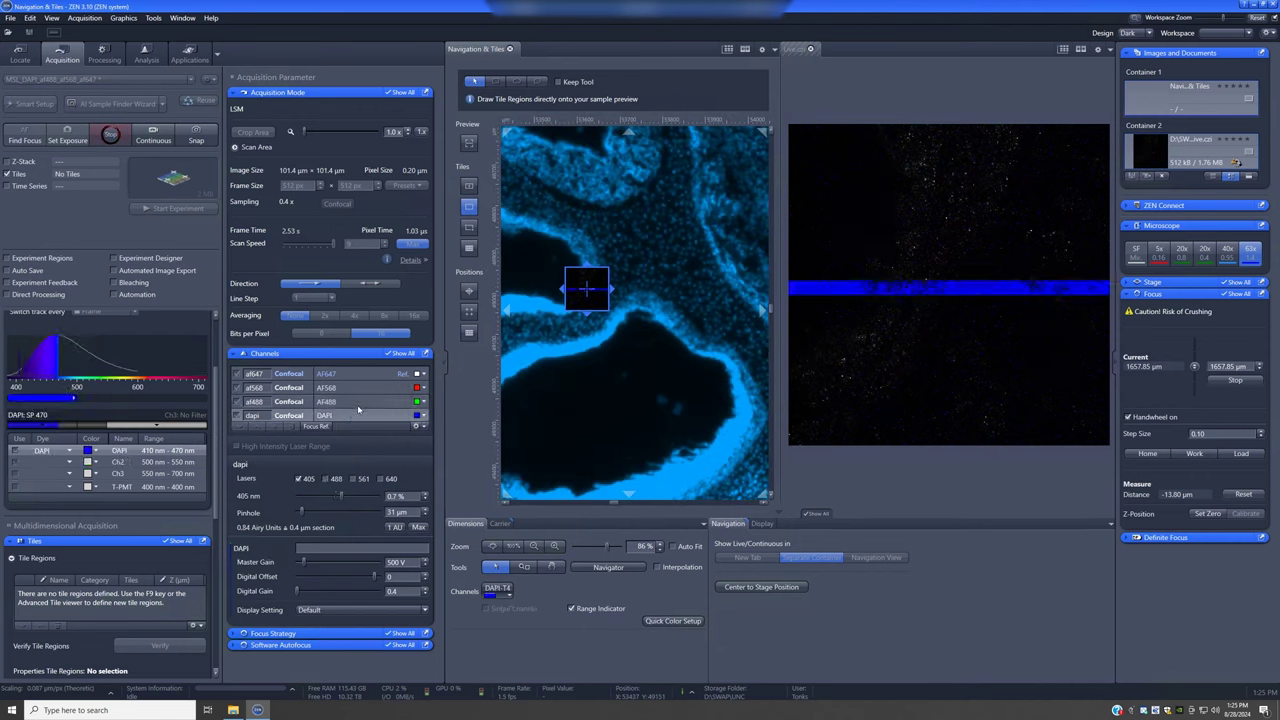
pyautogui.scroll(-2, 640, 300)
pyautogui.scroll(-2, 645, 305)
pyautogui.scroll(-2, 657, 321)
pyautogui.scroll(-2, 657, 318)
pyautogui.scroll(-1, 657, 314)
pyautogui.scroll(-2, 656, 311)
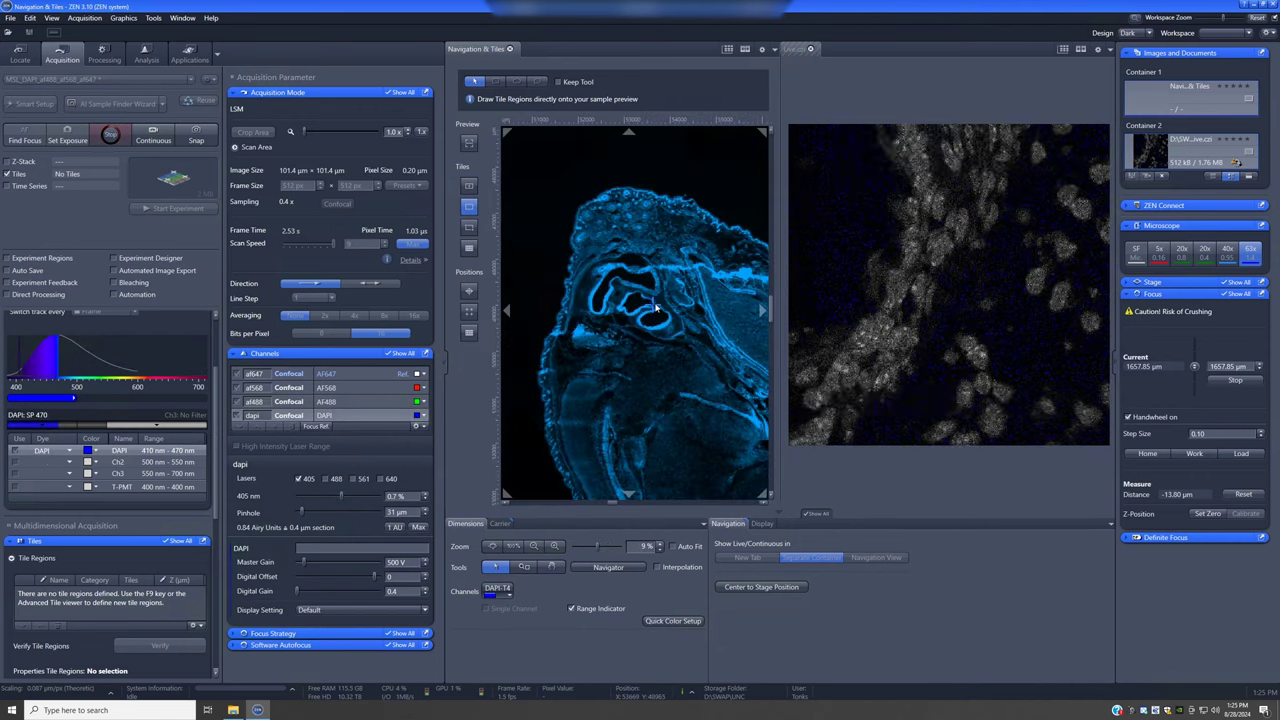
pyautogui.scroll(-1, 656, 307)
pyautogui.scroll(-1, 655, 308)
pyautogui.scroll(-2, 653, 308)
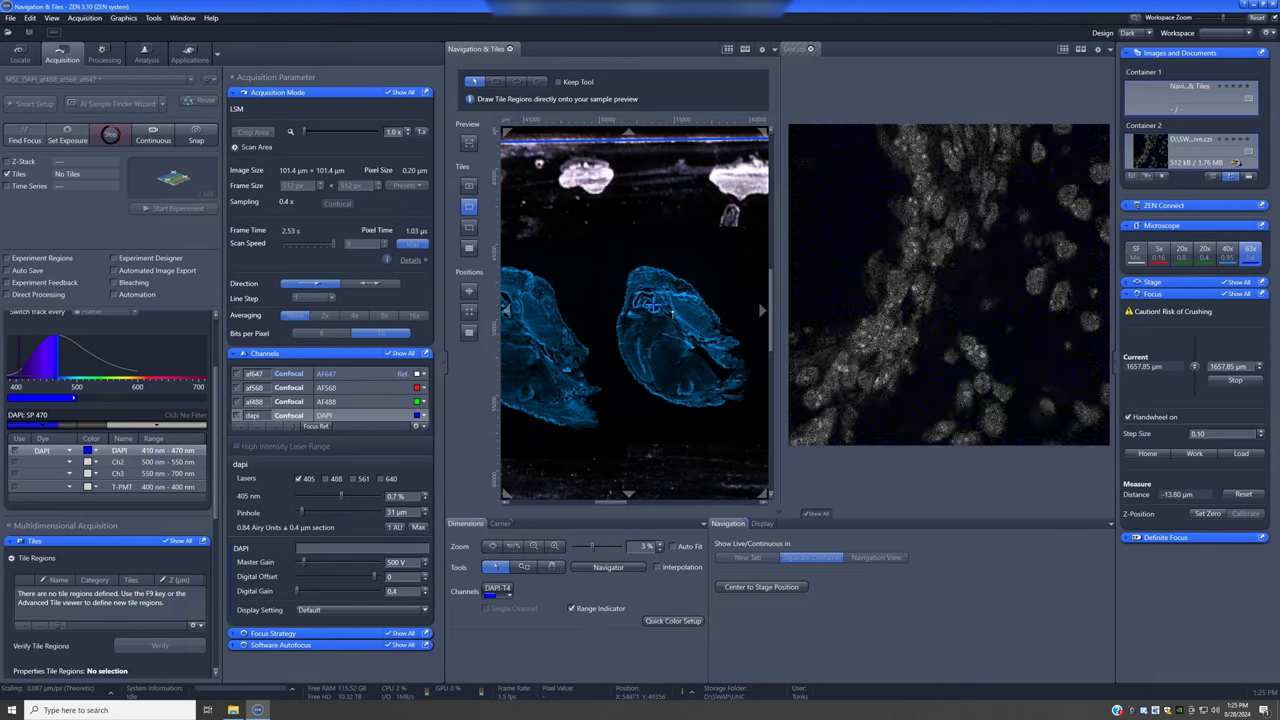
pyautogui.scroll(3, 656, 309)
pyautogui.scroll(3, 650, 310)
pyautogui.scroll(2, 645, 310)
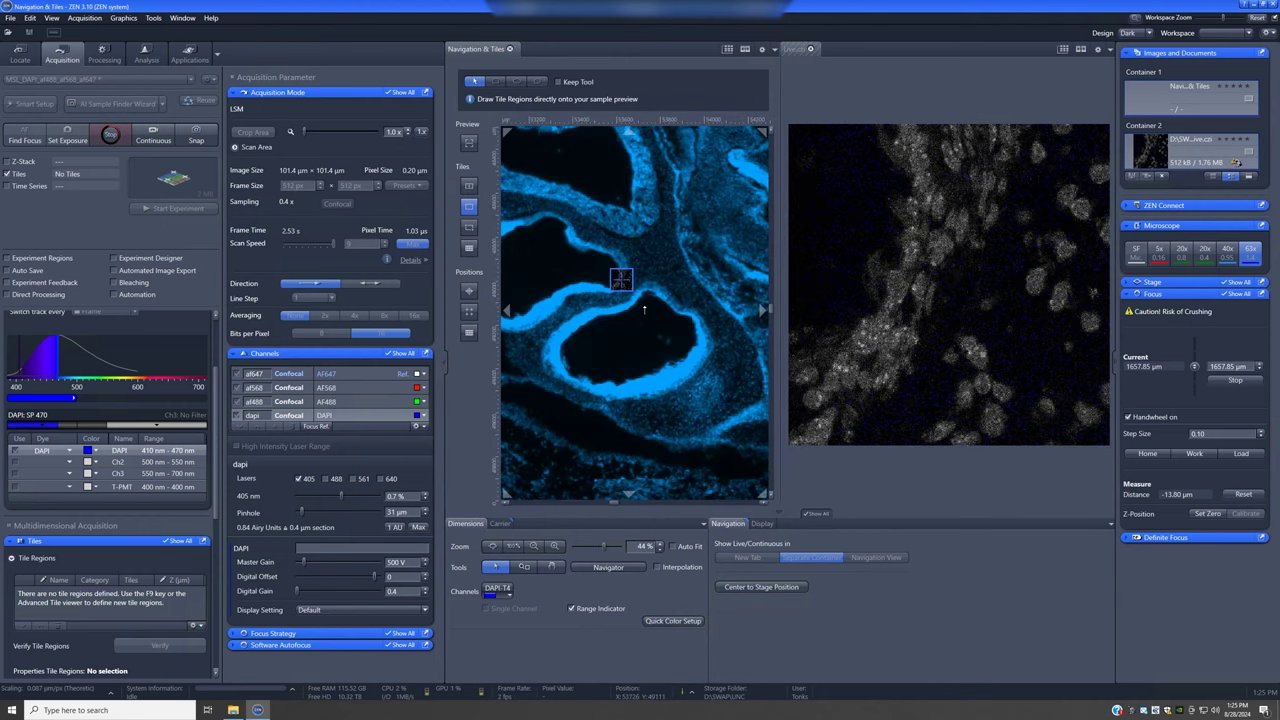
pyautogui.scroll(-2, 644, 309)
pyautogui.scroll(-2, 644, 309)
pyautogui.scroll(-1, 643, 309)
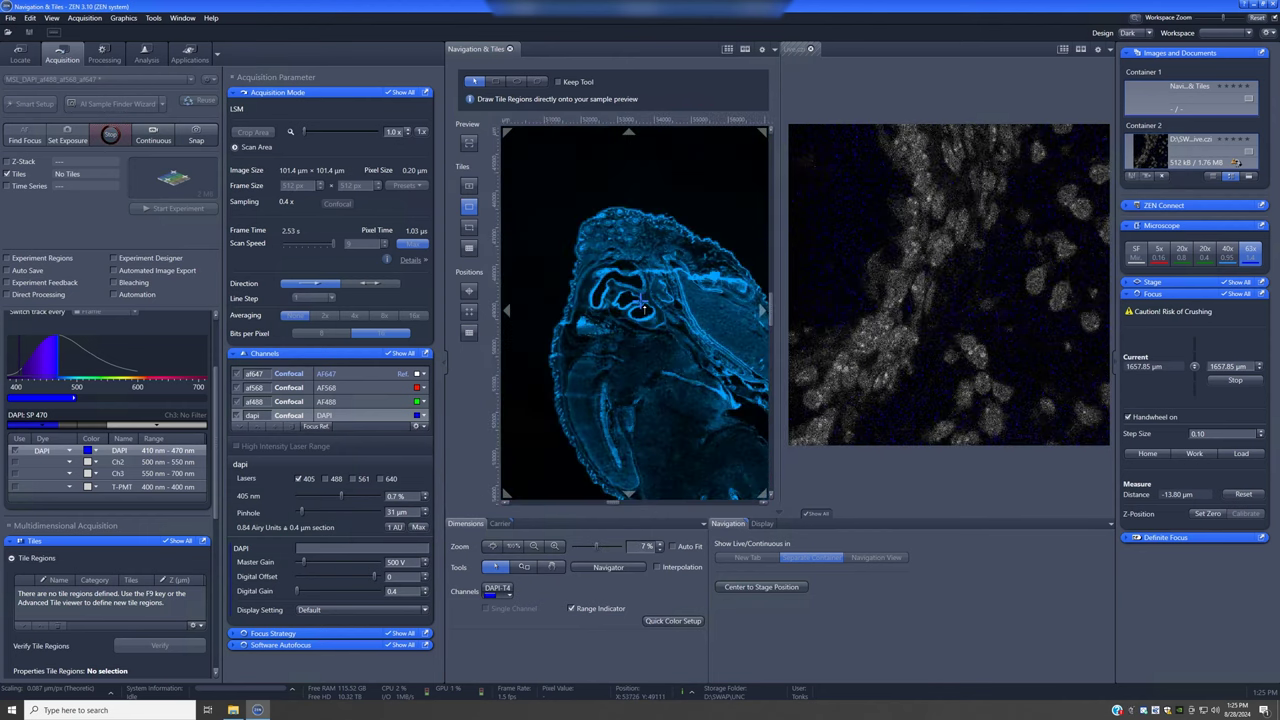
pyautogui.scroll(-2, 642, 308)
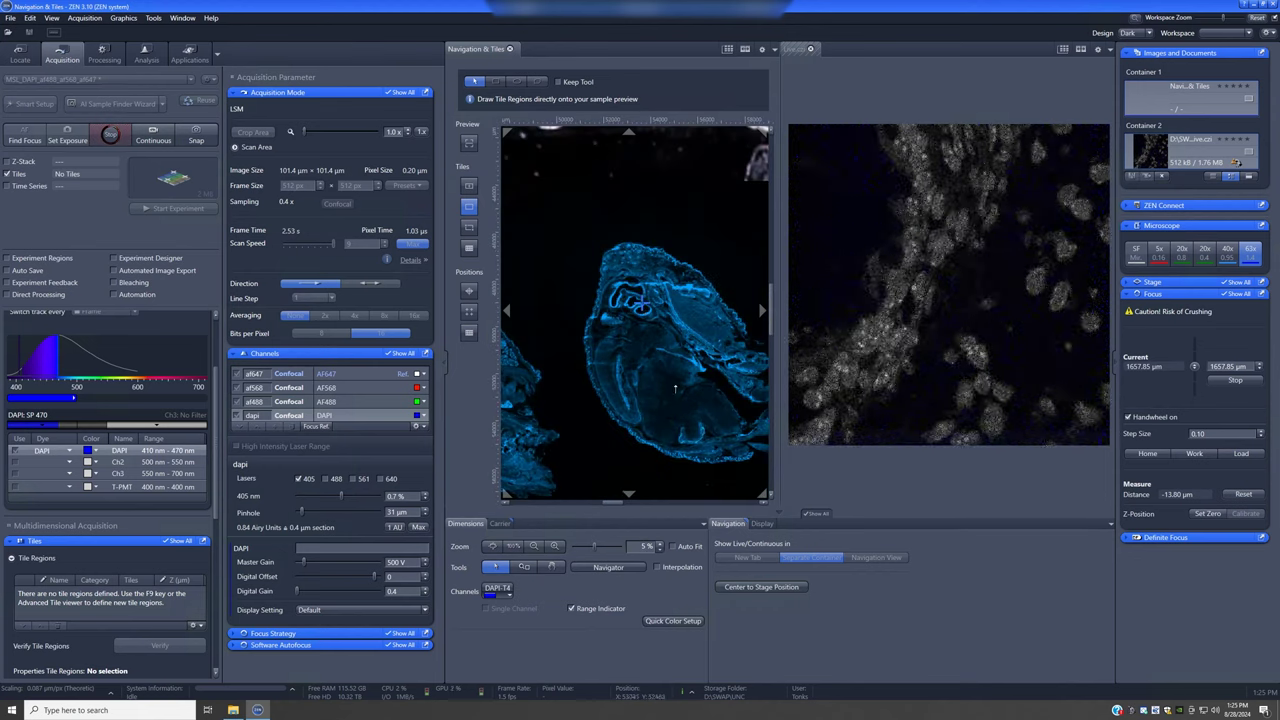
pyautogui.scroll(-2, 677, 386)
pyautogui.scroll(-1, 677, 386)
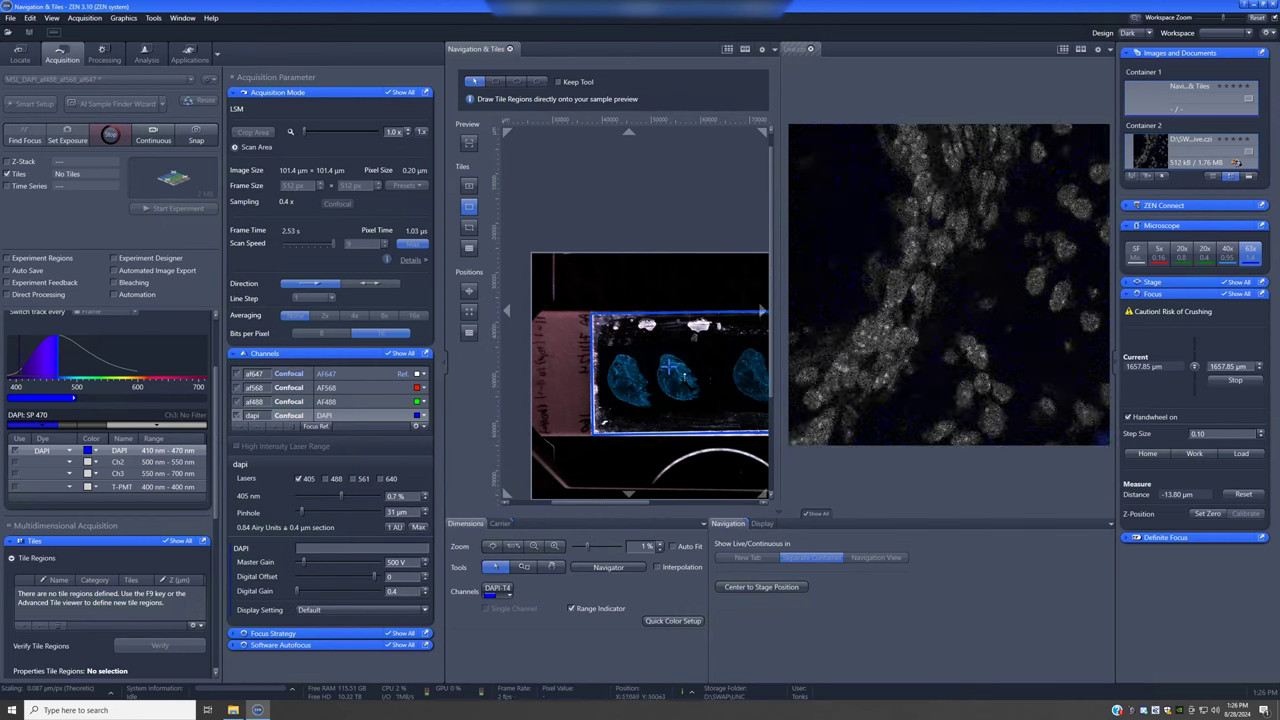
pyautogui.scroll(1, 690, 380)
pyautogui.scroll(4, 690, 380)
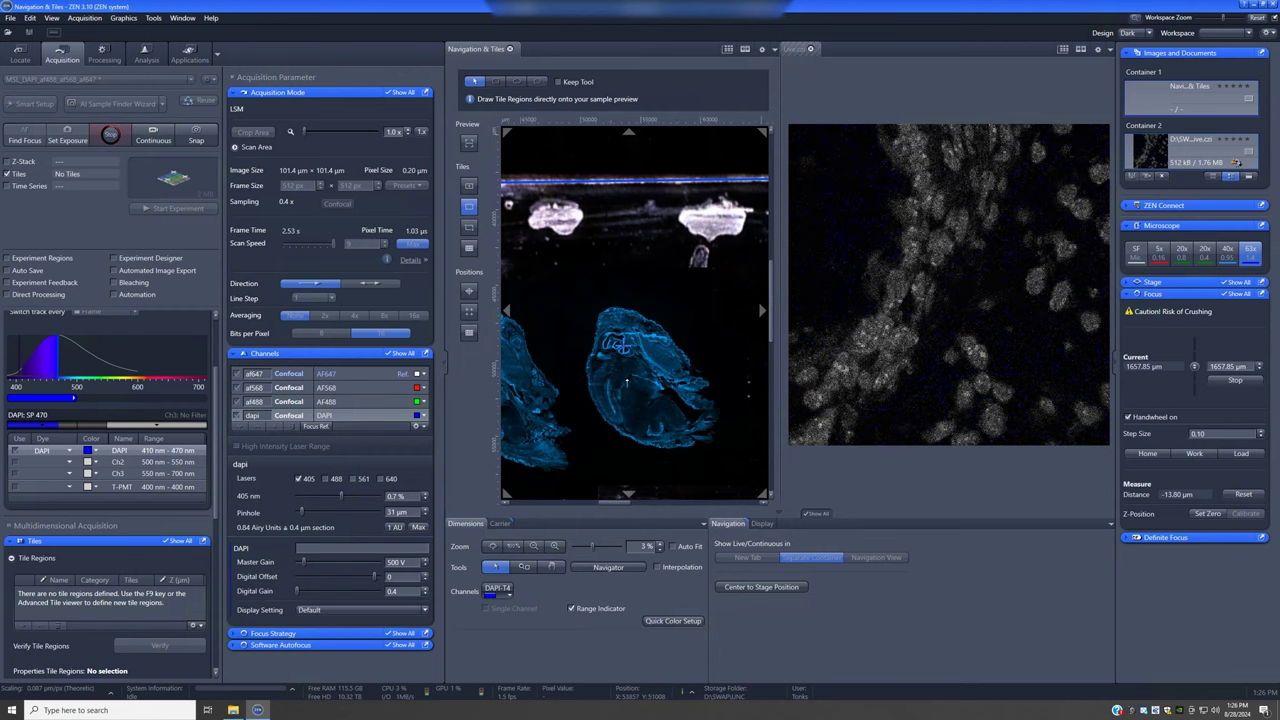
pyautogui.scroll(-2, 629, 383)
pyautogui.scroll(-2, 629, 383)
pyautogui.scroll(-2, 629, 383)
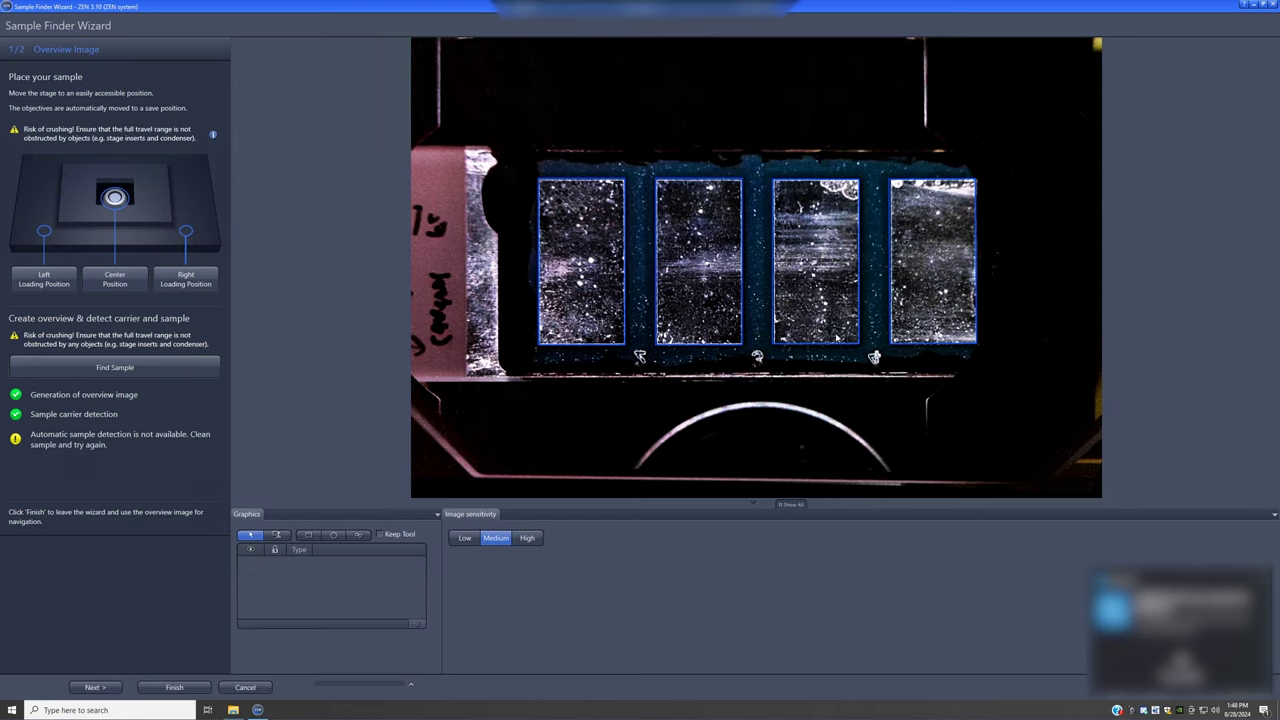
# Advance the Sample Finder Wizard past the four-well overview image toward the Overview Scan.
pyautogui.click(95, 687)
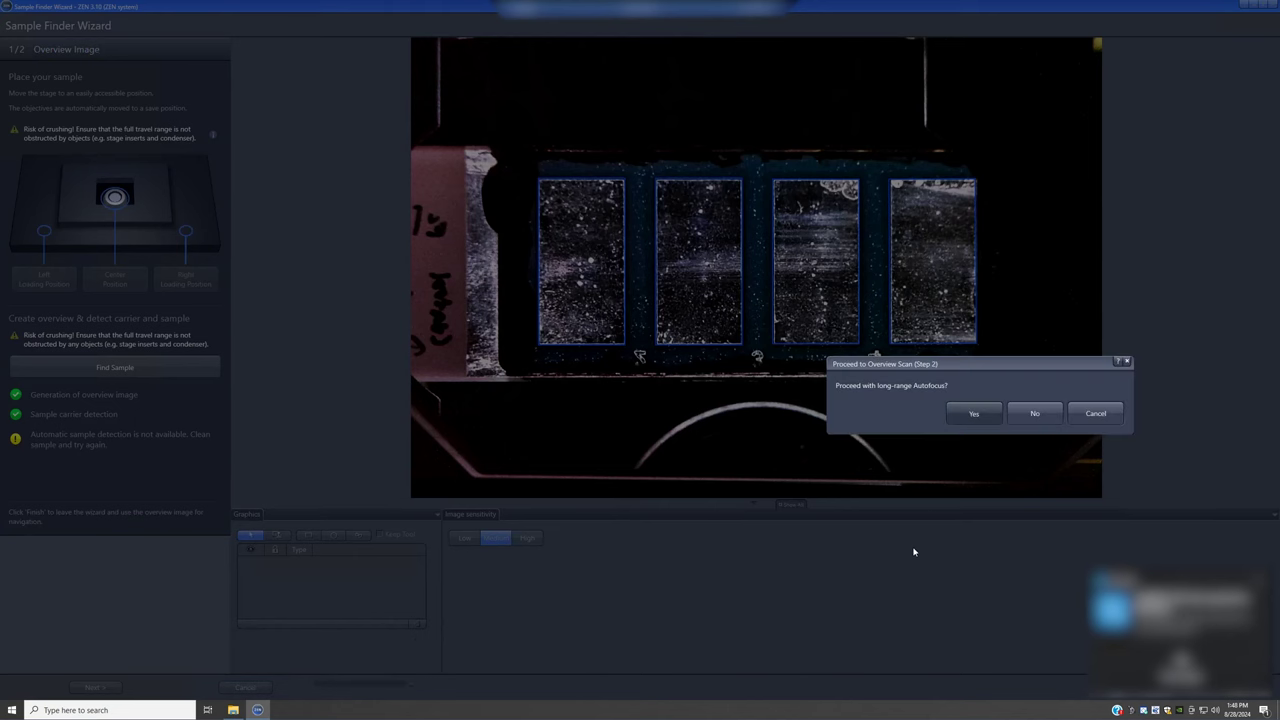
# Accept long-range autofocus to load the Overview Scan with tile regions TR1–TR4.
pyautogui.press('Return')
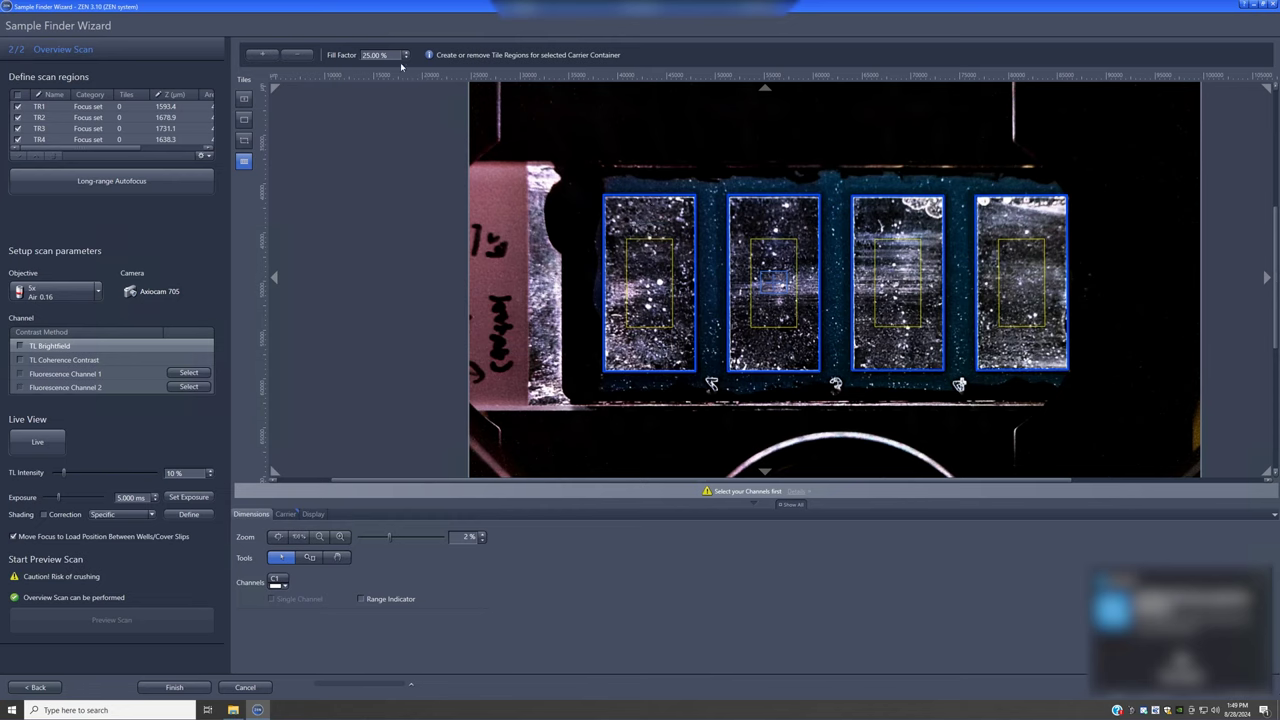
# Raise the tile-region fill factor from 90% to 100%.
pyautogui.click(361, 56)
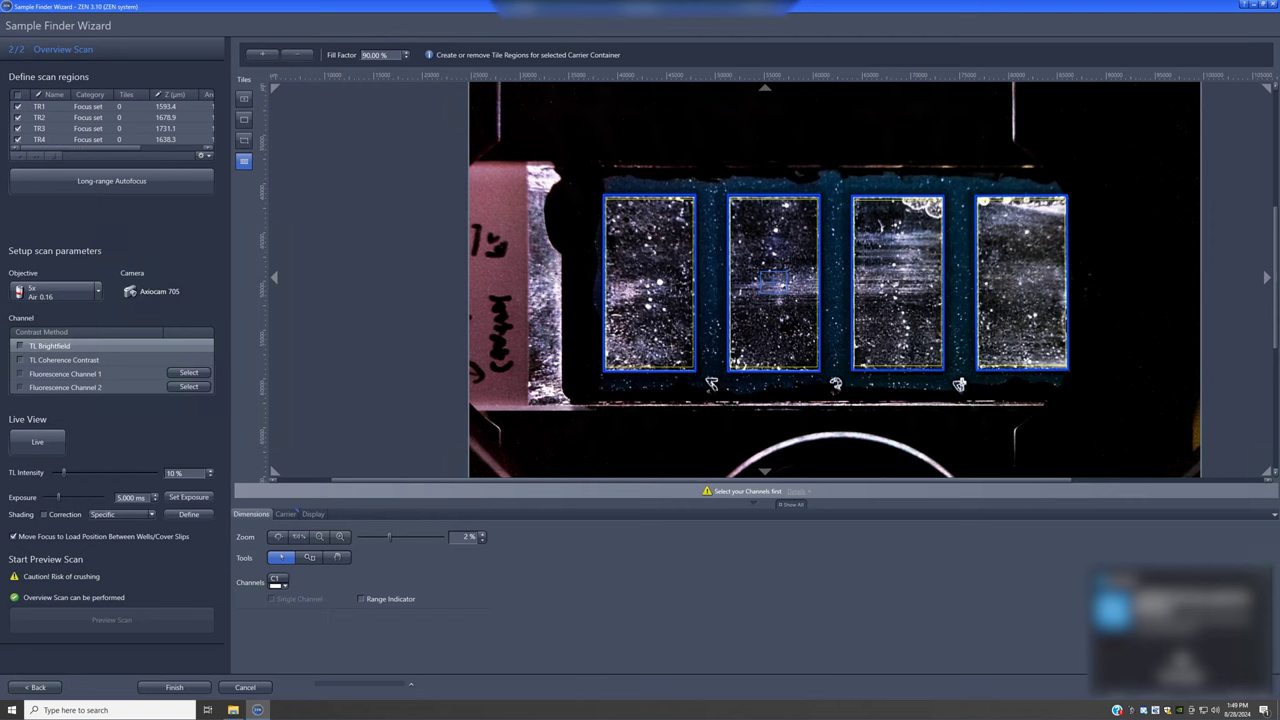
pyautogui.write('100')
pyautogui.press('Return')
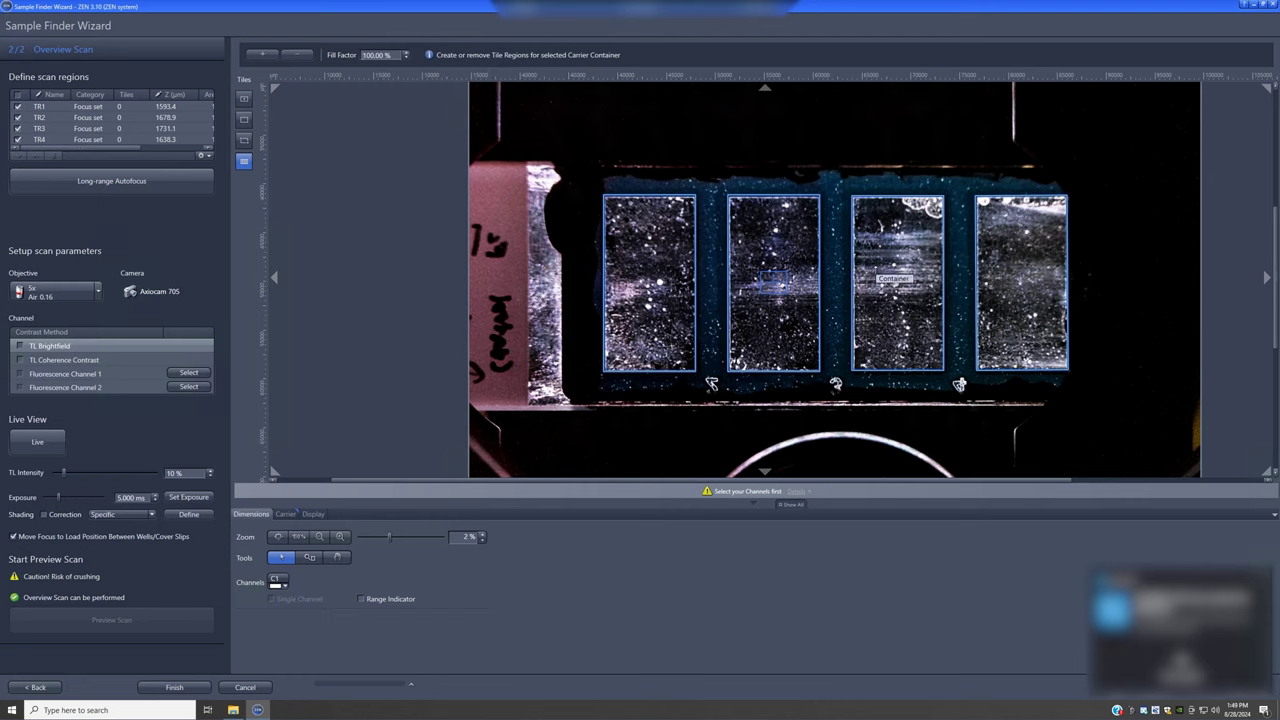
# Add Alexa Fluor 488 as fluorescence channel 1 and start its live view.
pyautogui.click(185, 373)
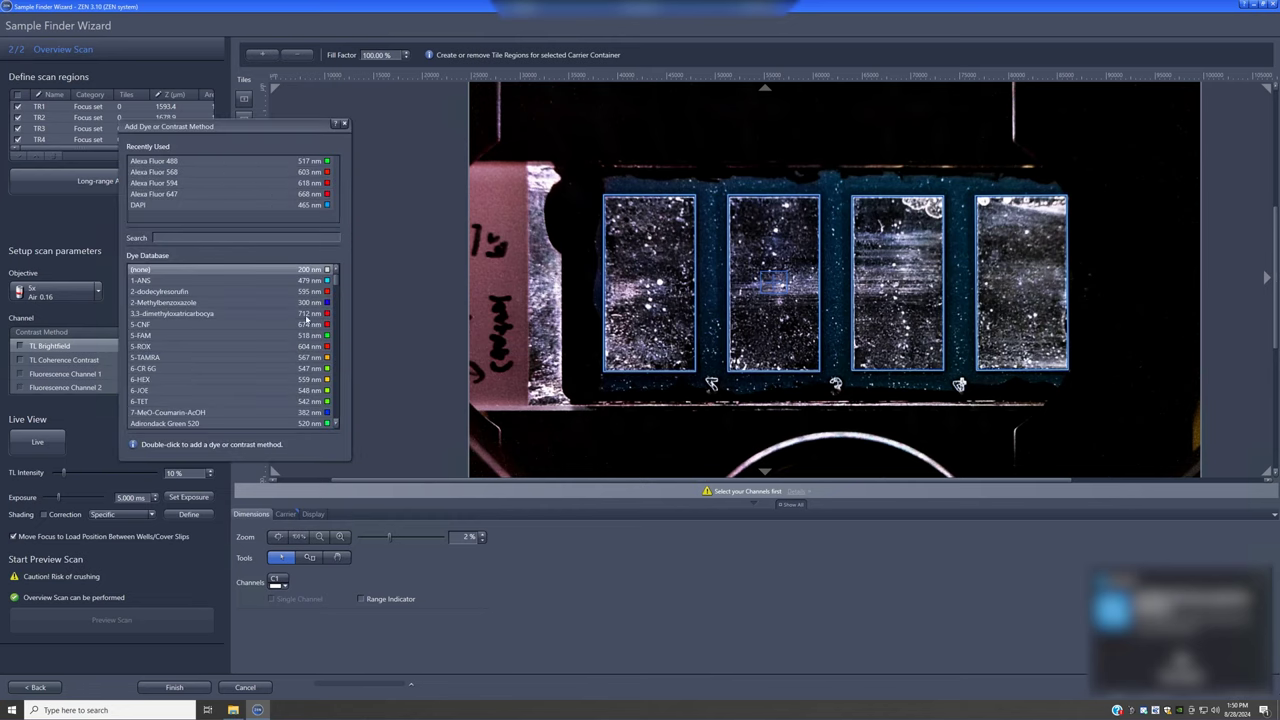
pyautogui.doubleClick(187, 162)
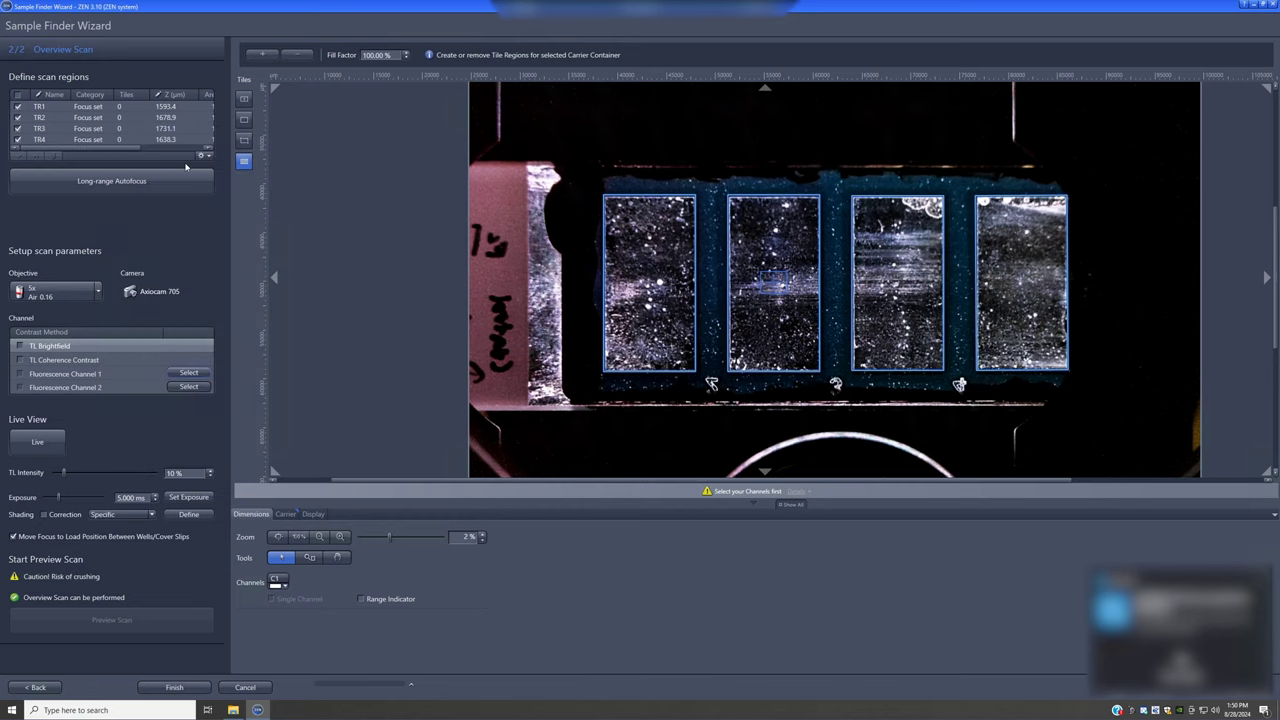
pyautogui.click(86, 374)
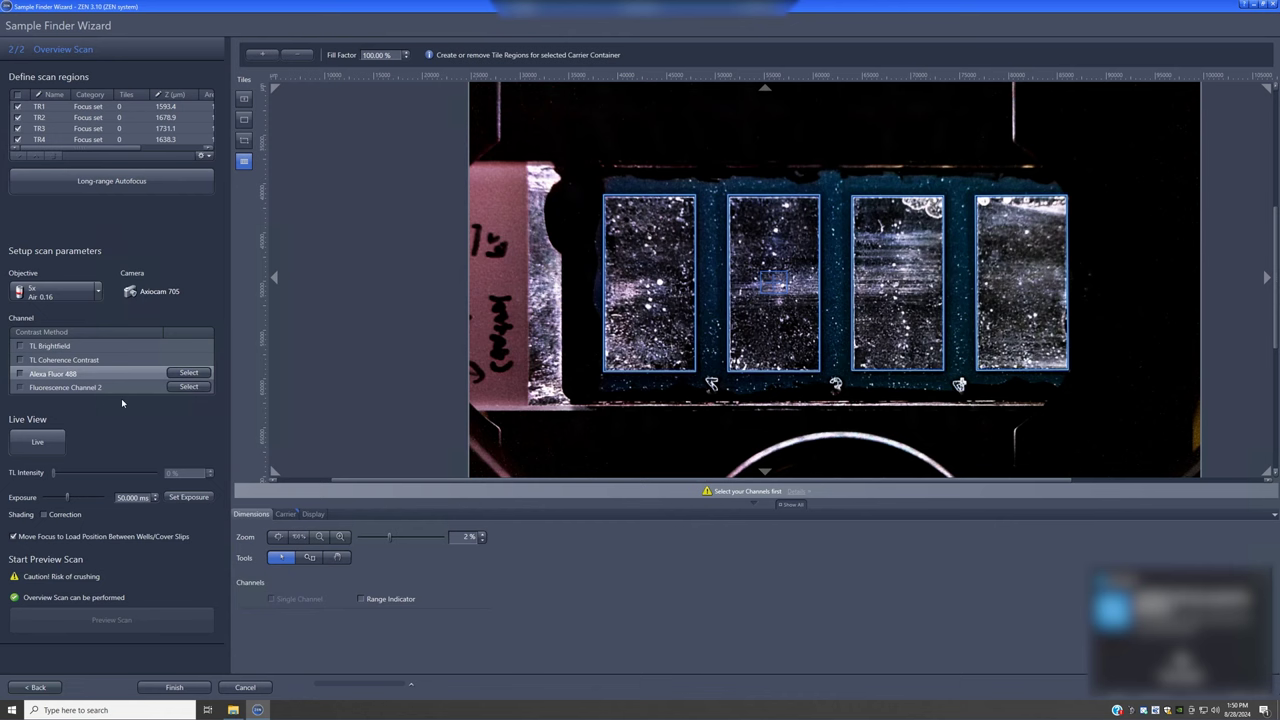
pyautogui.click(55, 442)
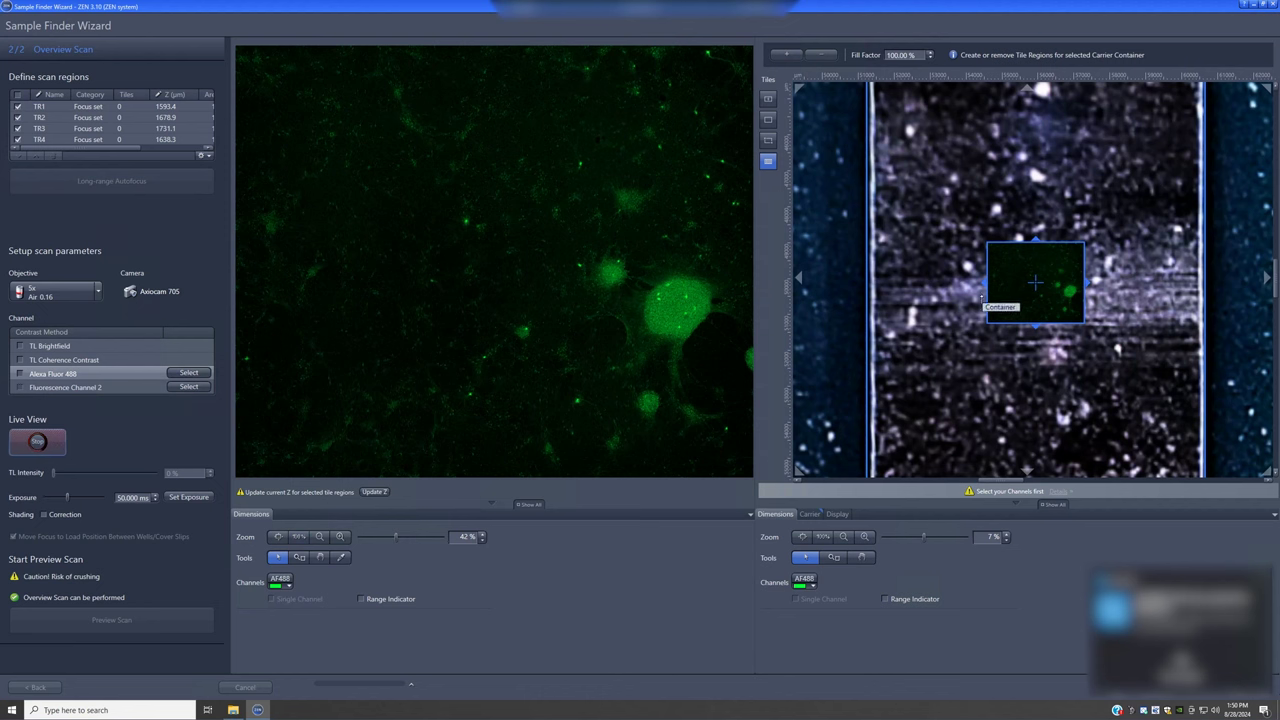
pyautogui.scroll(-2, 982, 294)
pyautogui.scroll(-1, 982, 294)
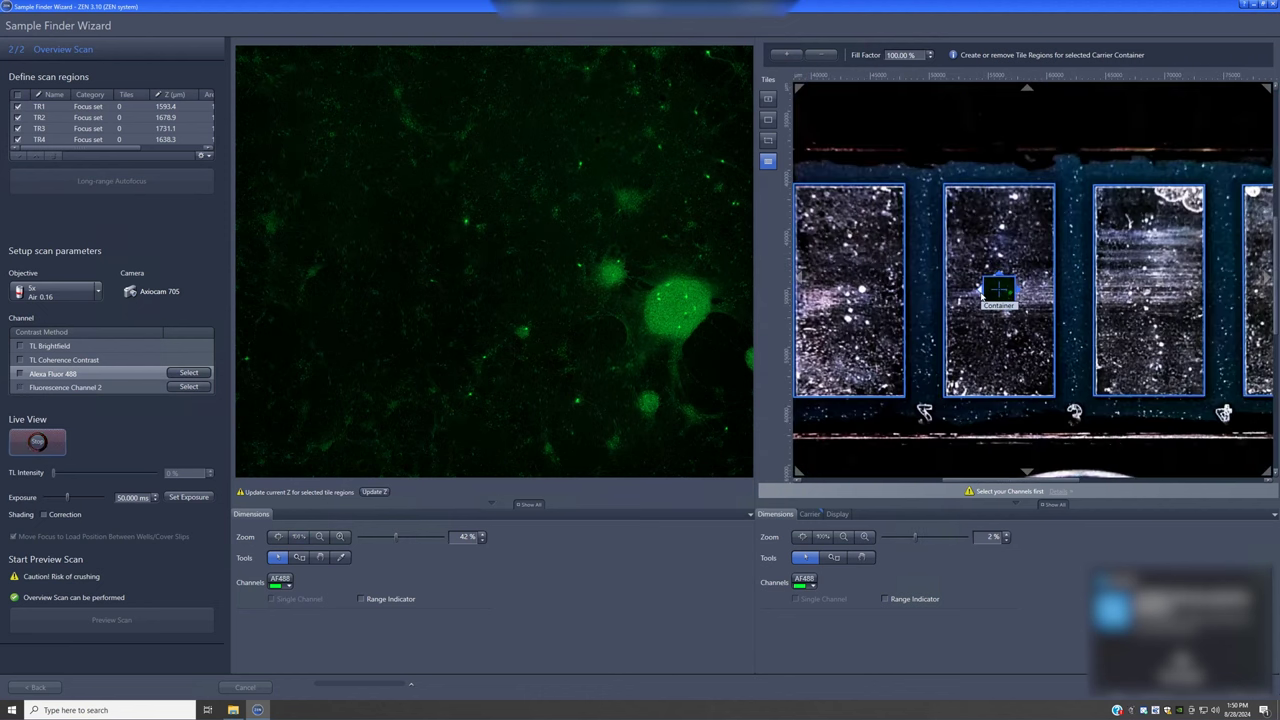
# Refocus on tile region TR2 and store its Z at 1768.9 µm.
pyautogui.click(143, 119)
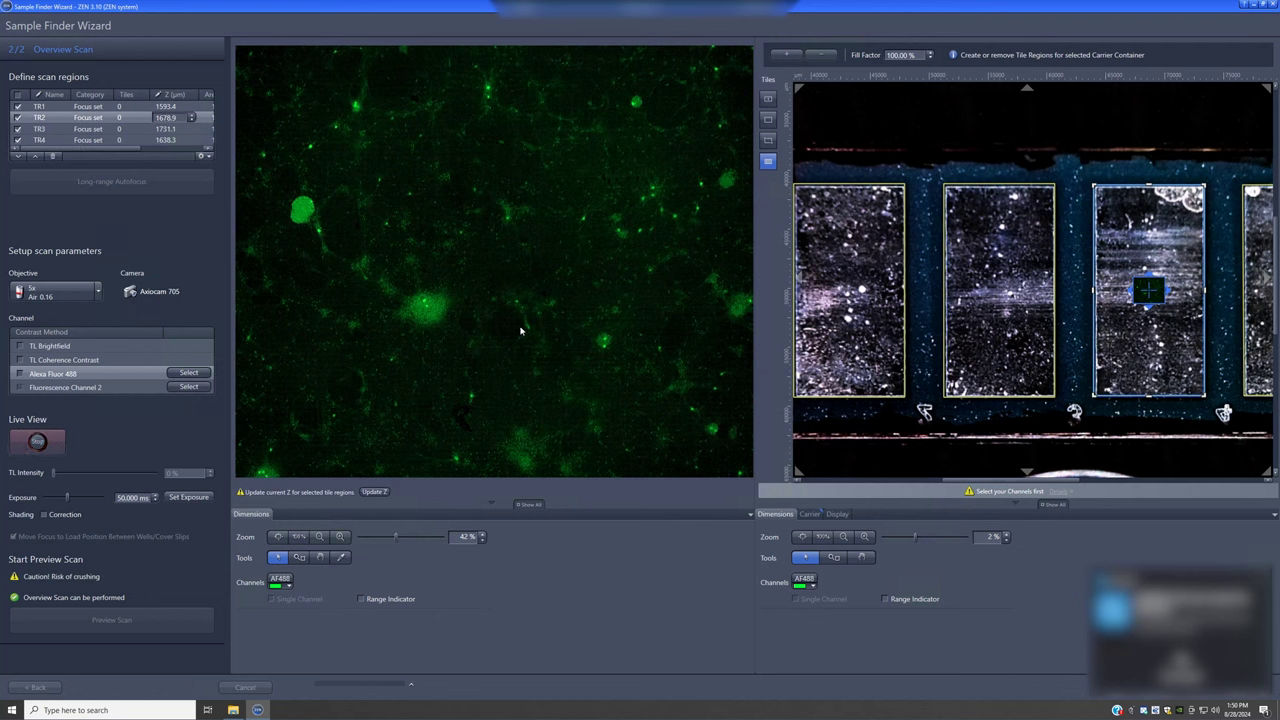
pyautogui.scroll(-3, 520, 330)
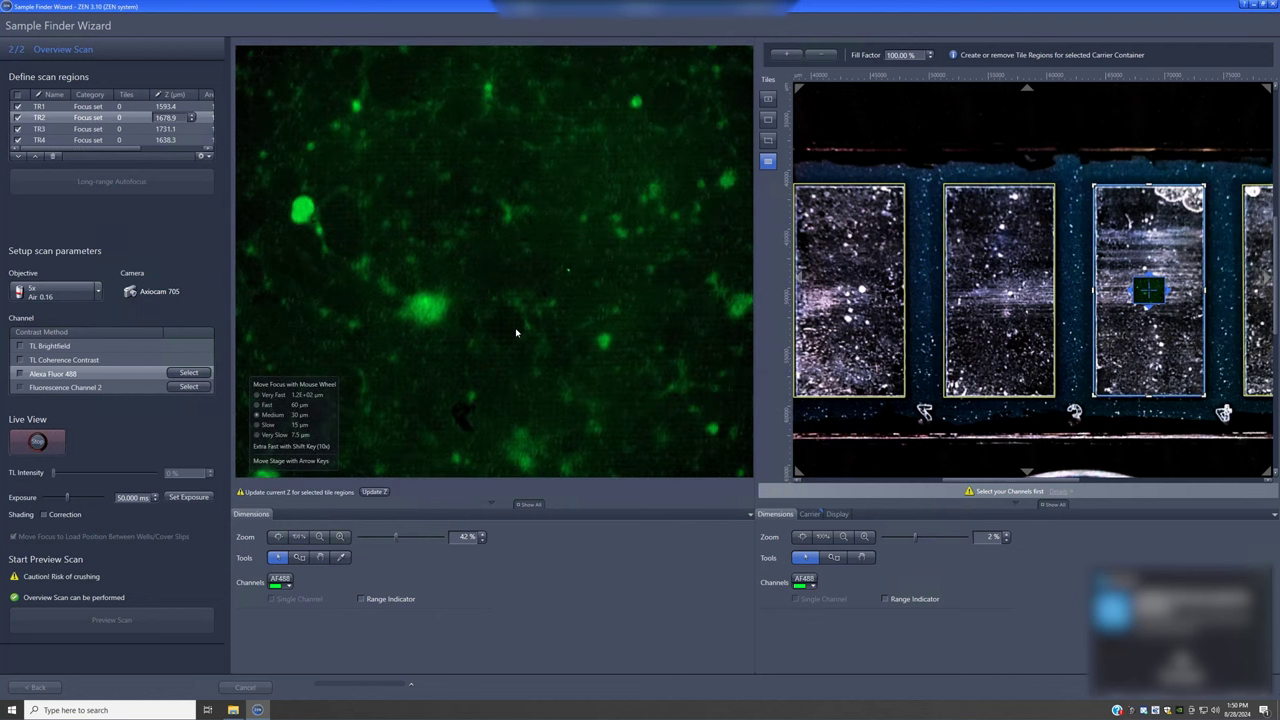
pyautogui.scroll(2, 516, 330)
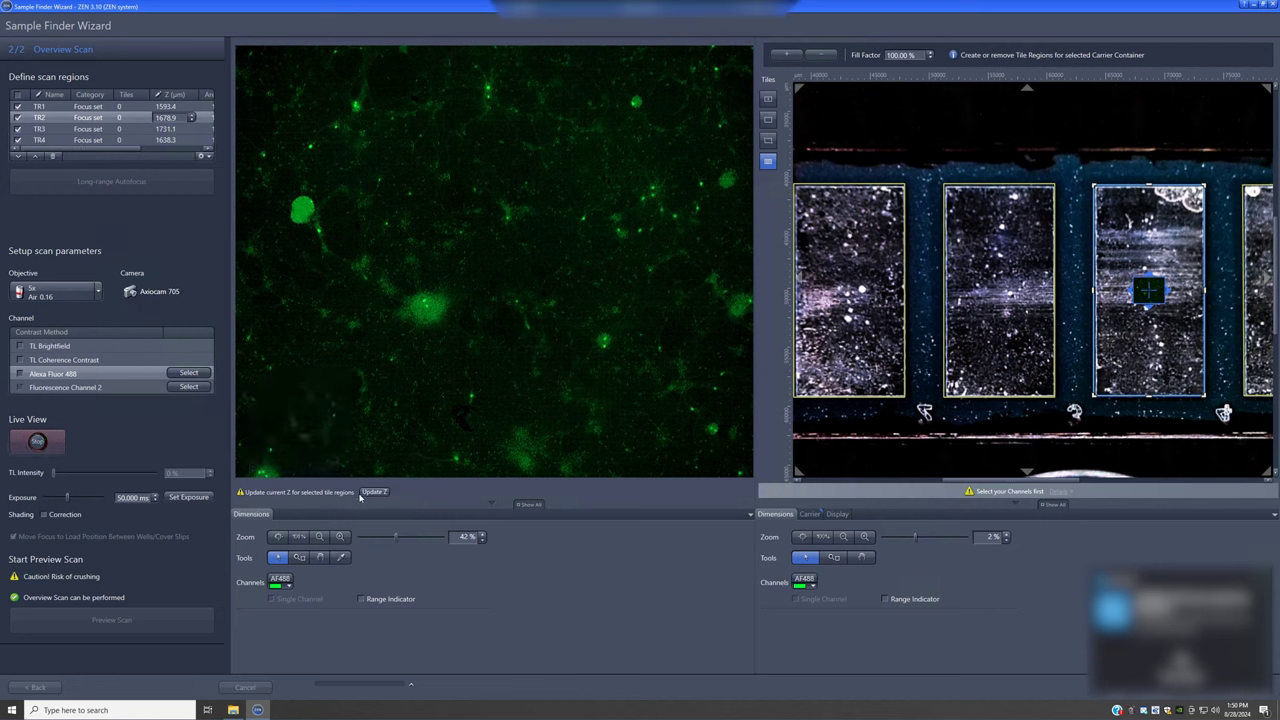
pyautogui.click(368, 492)
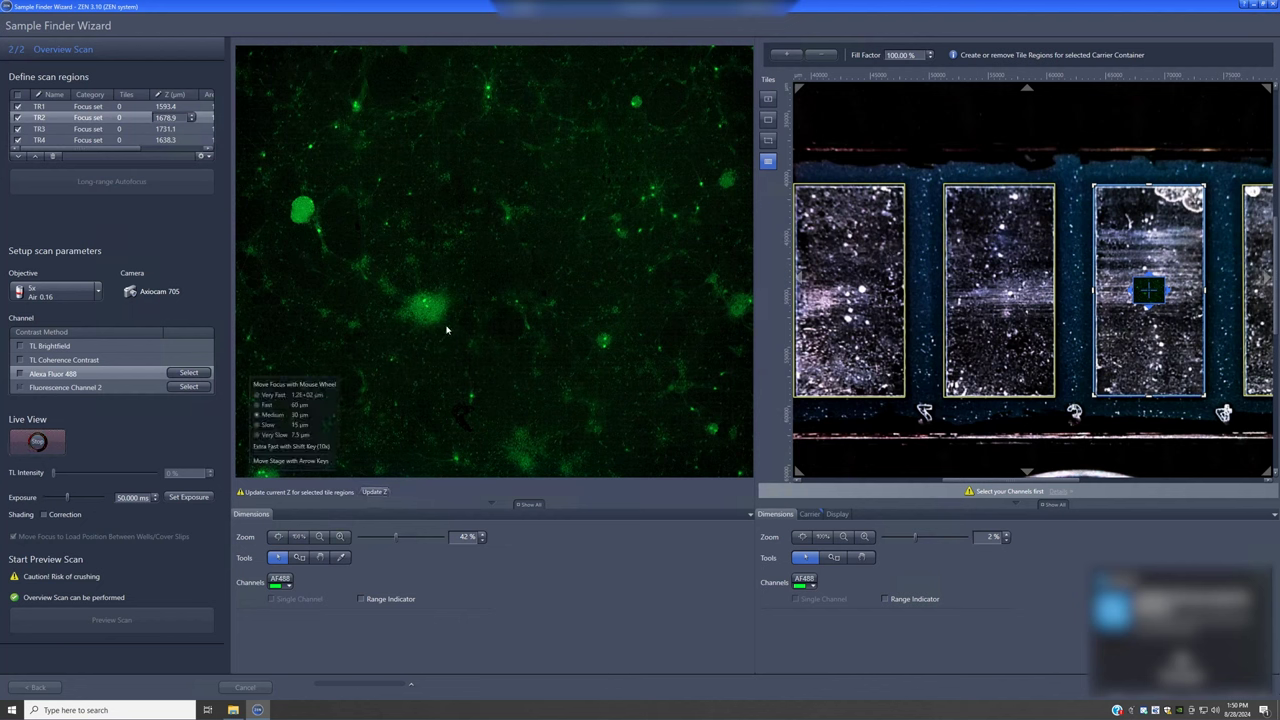
pyautogui.scroll(-2, 447, 330)
pyautogui.scroll(-1, 447, 330)
pyautogui.click(376, 492)
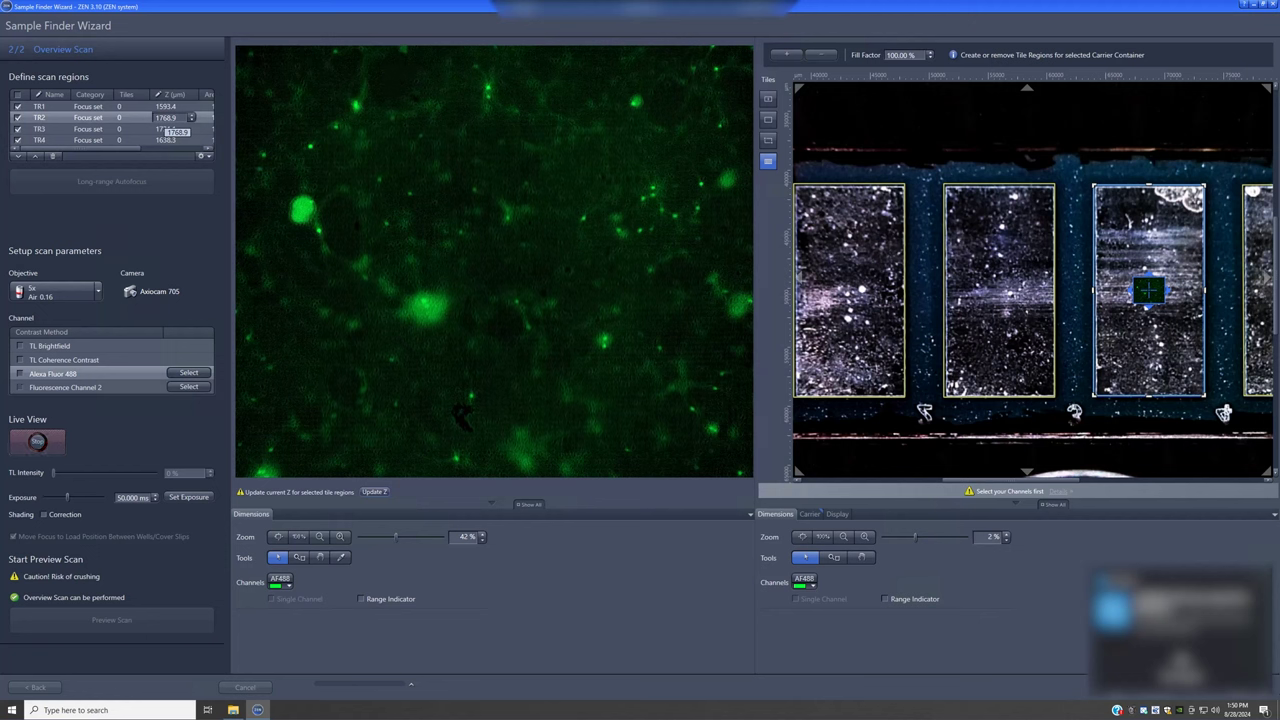
pyautogui.scroll(-1, 492, 315)
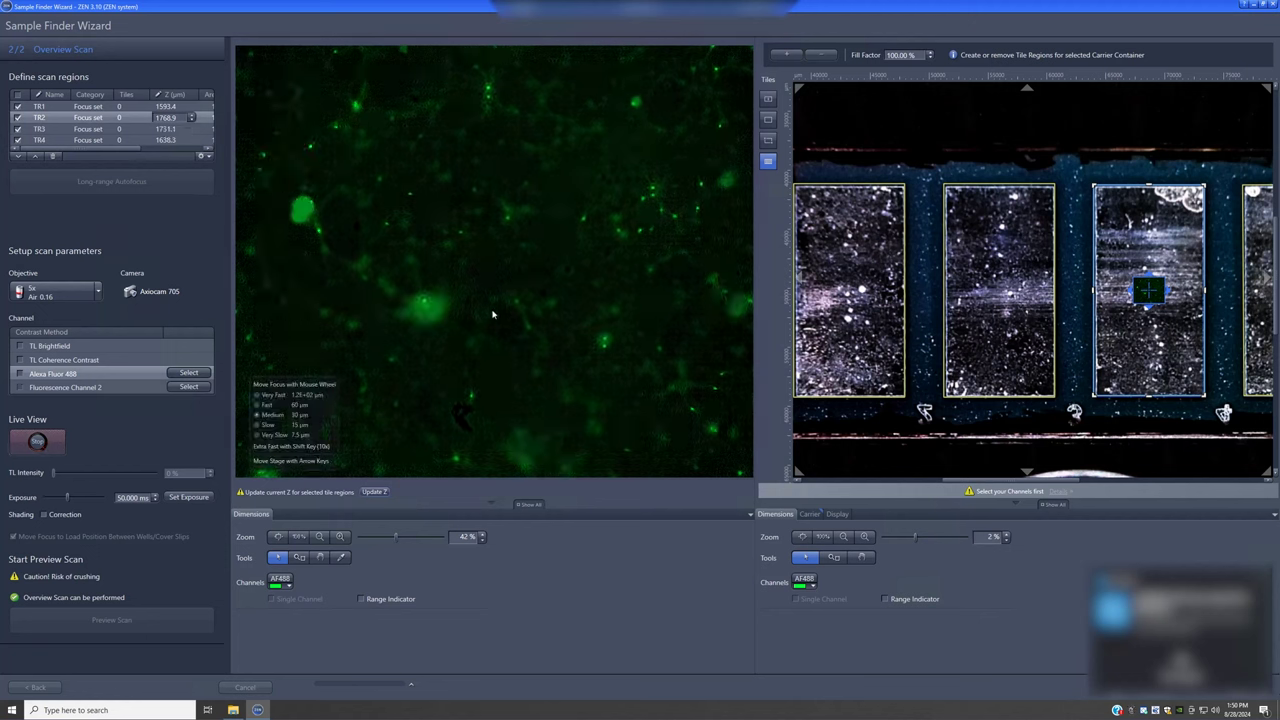
# Apply the current focus height as TR2's Z, then select TR1–TR3 for the same option.
pyautogui.rightClick(141, 121)
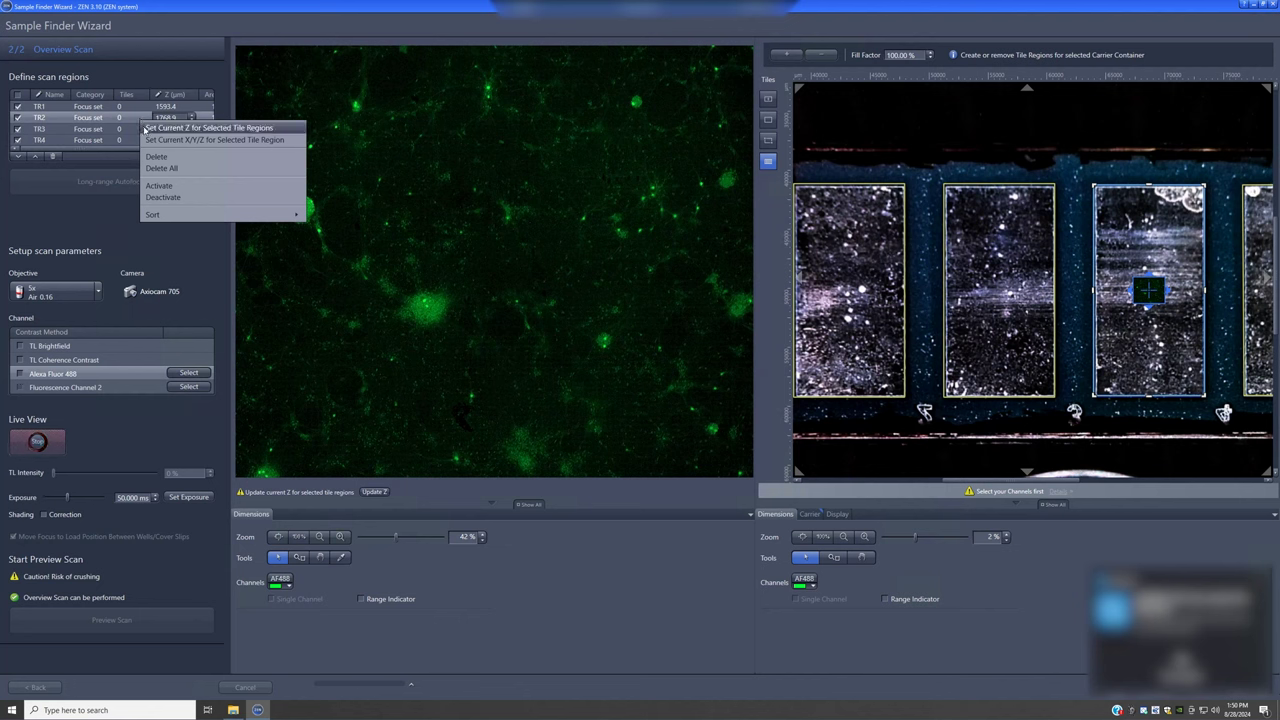
pyautogui.click(145, 128)
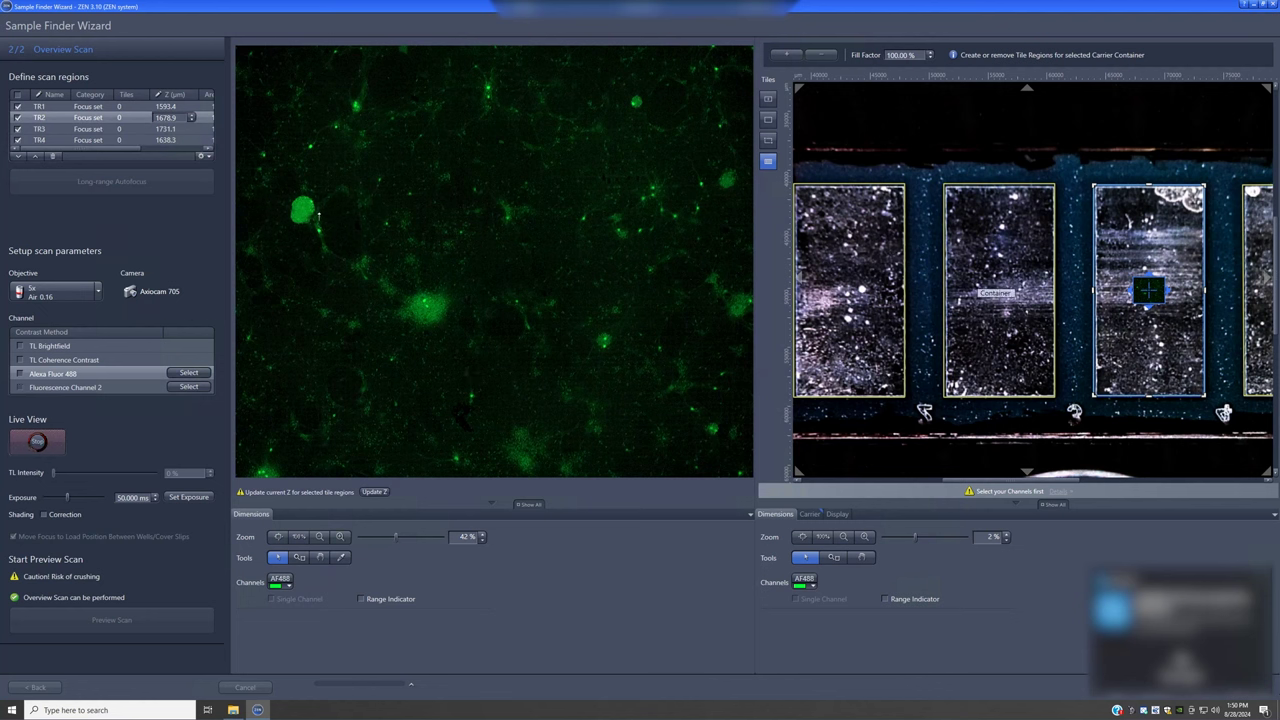
pyautogui.click(125, 106)
pyautogui.keyDown('shift'); pyautogui.click(127, 130); pyautogui.keyUp('shift')
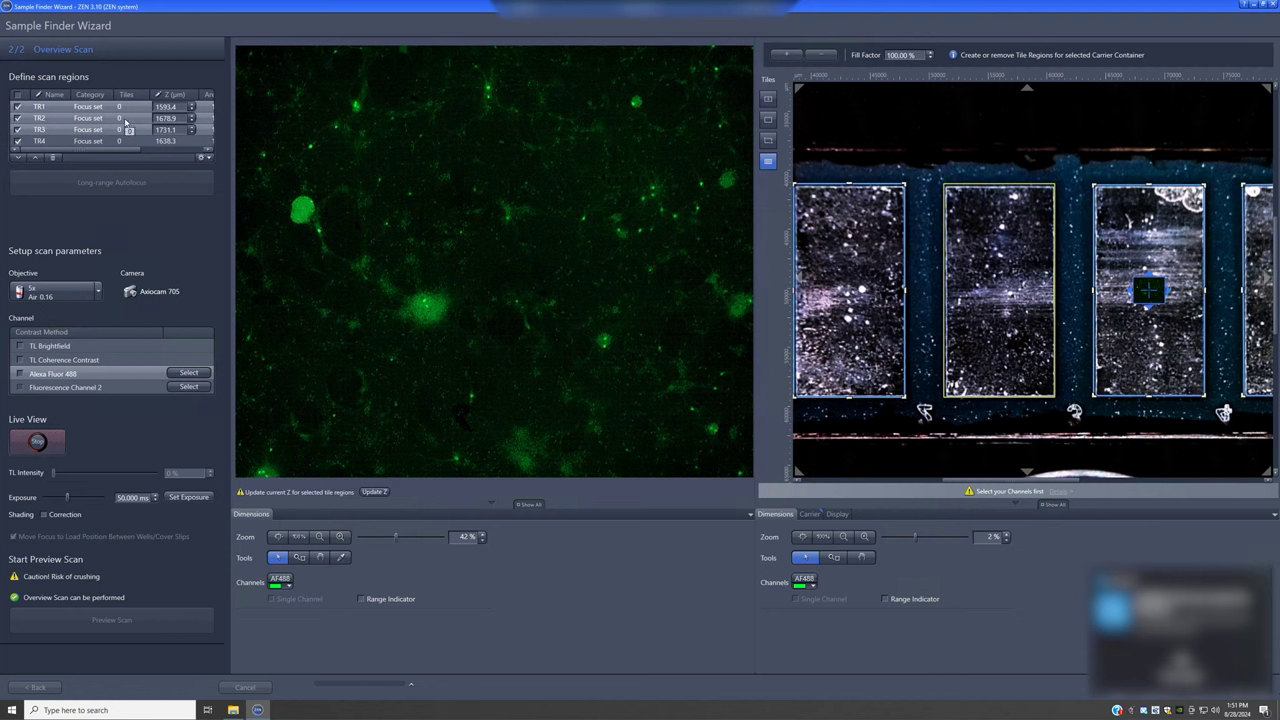
pyautogui.rightClick(124, 119)
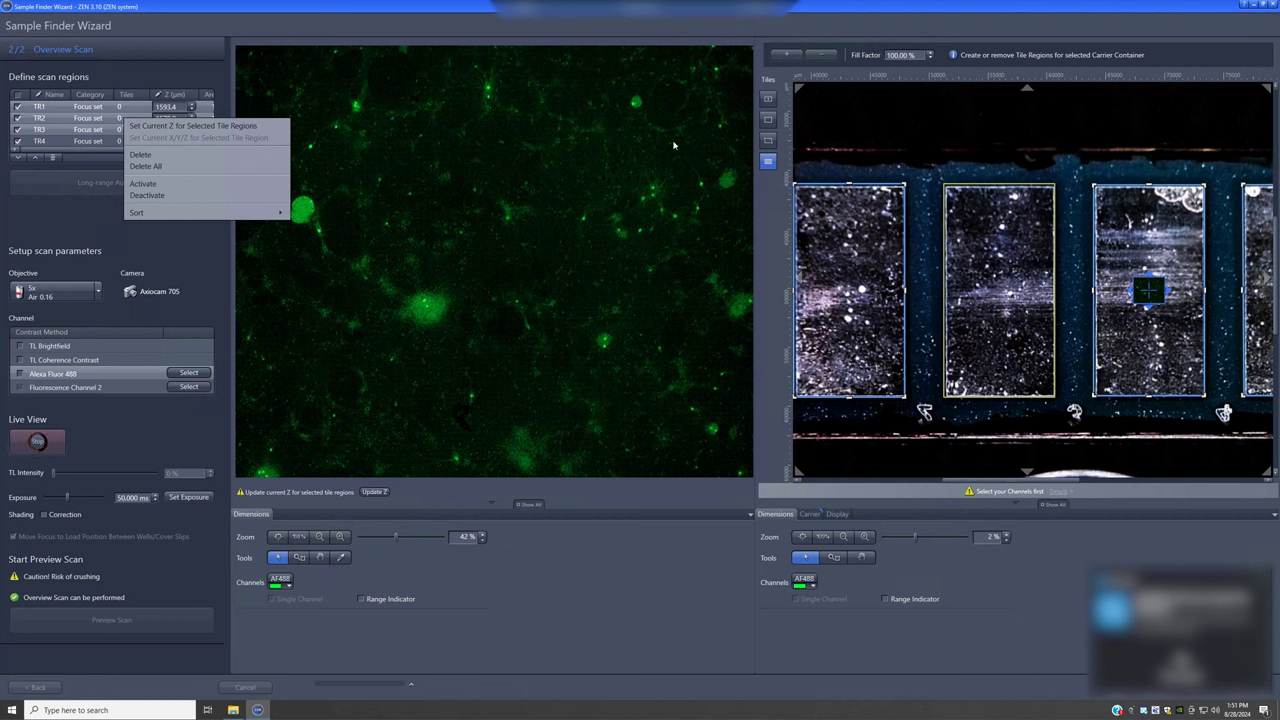
pyautogui.click(108, 120)
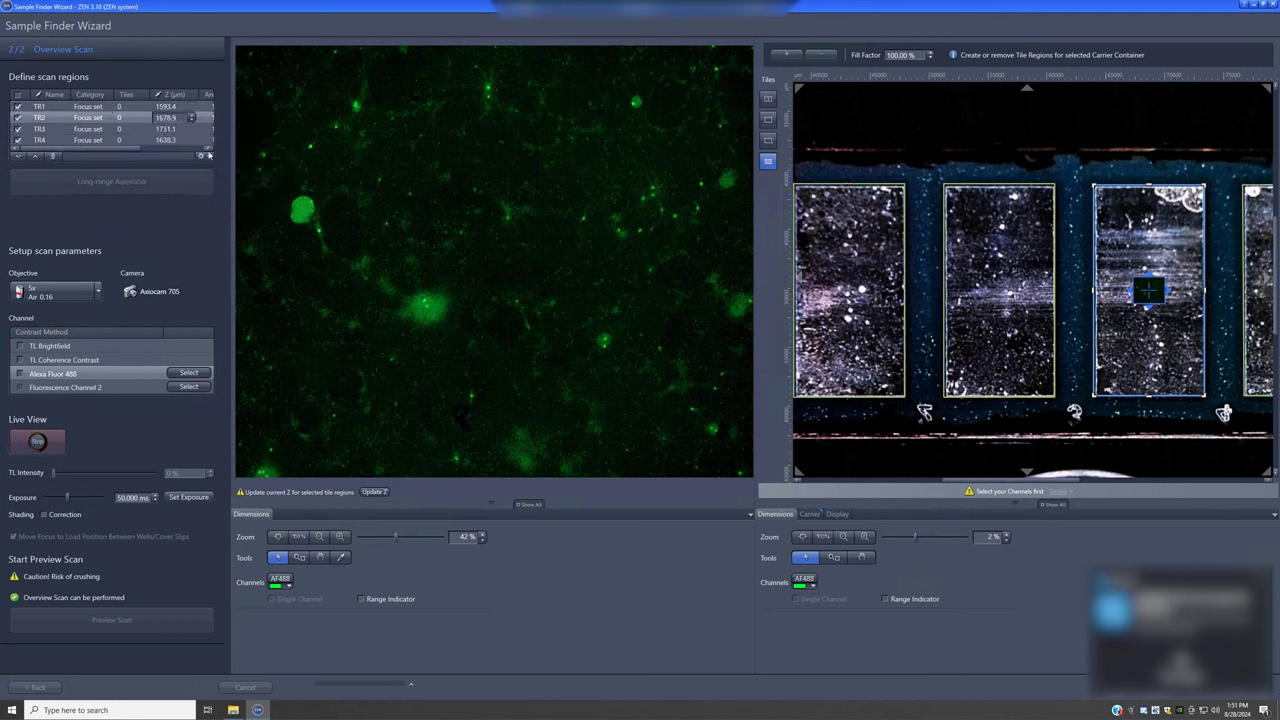